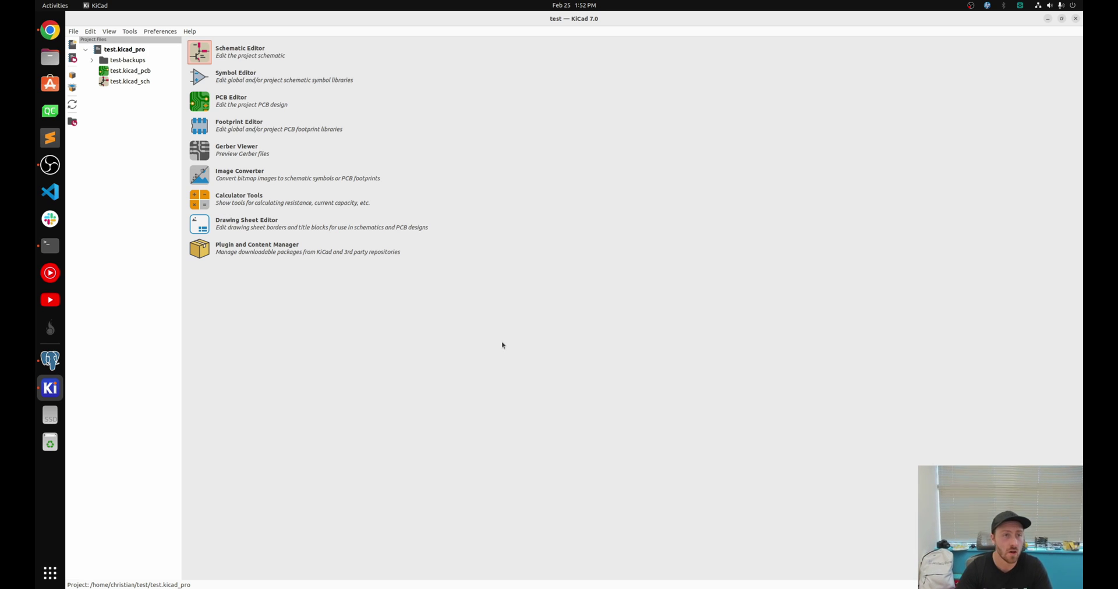
Bring the Chrome window with the KiCad Docs page on database libraries to the front.
key(alt+Tab)
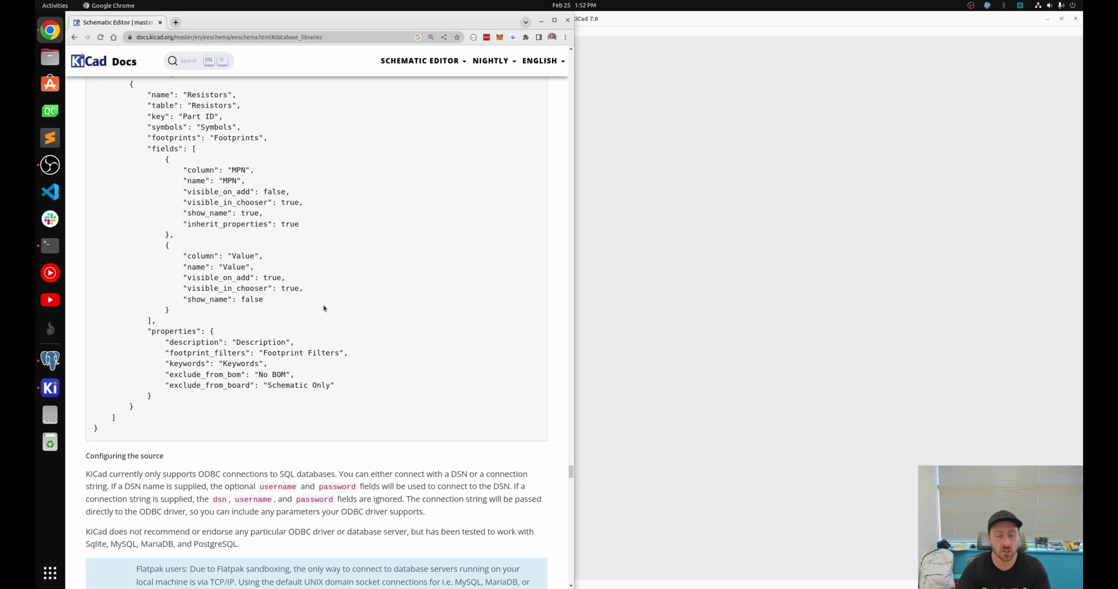
scroll(324, 304, up, 7)
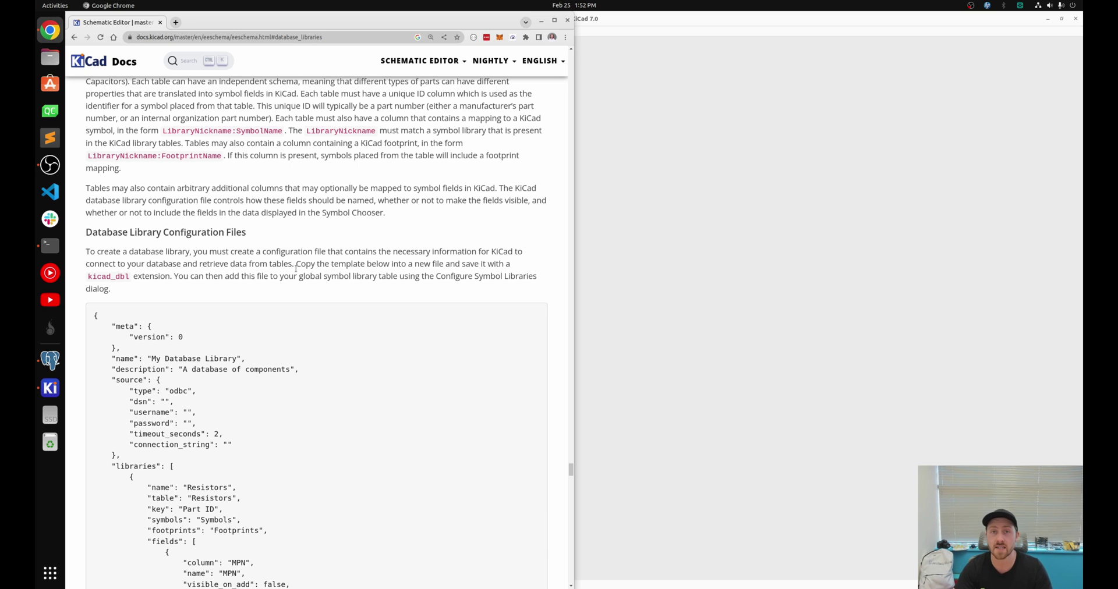
scroll(342, 320, up, 5)
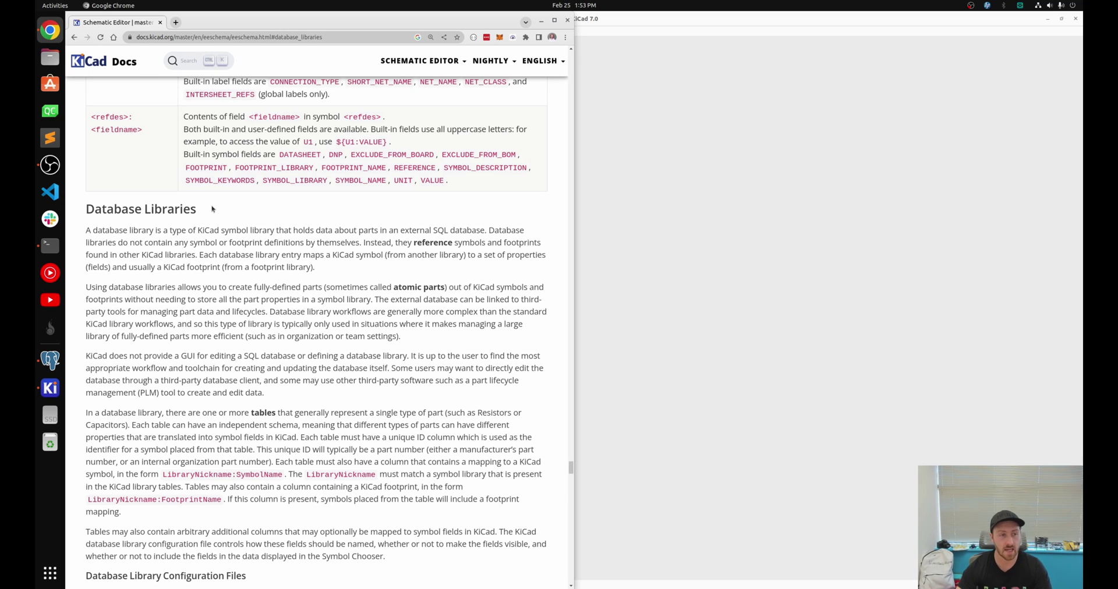
scroll(246, 231, down, 2)
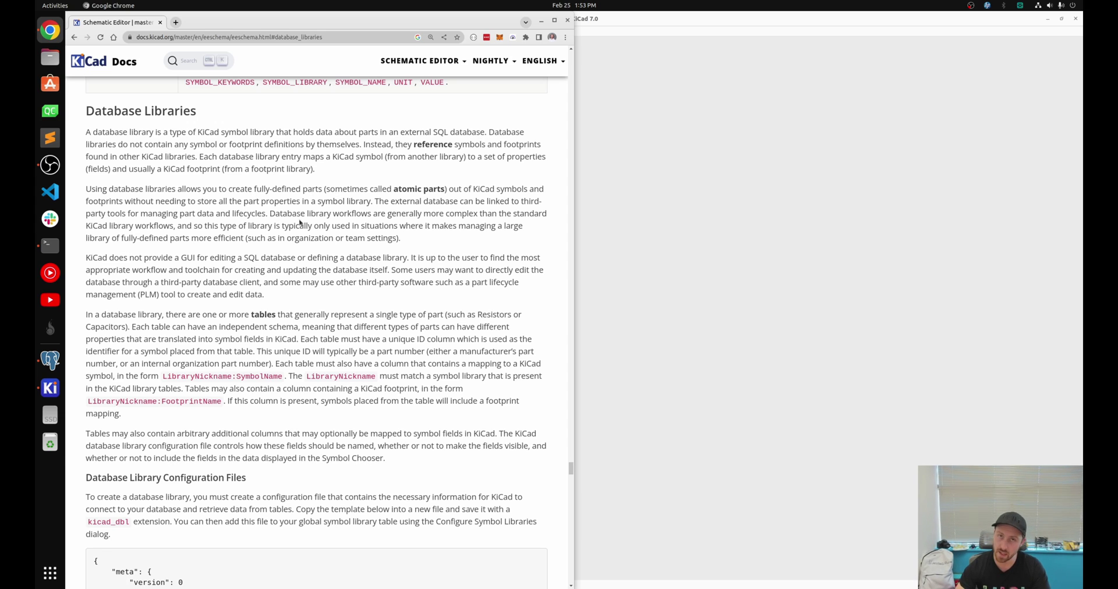
scroll(261, 315, down, 5)
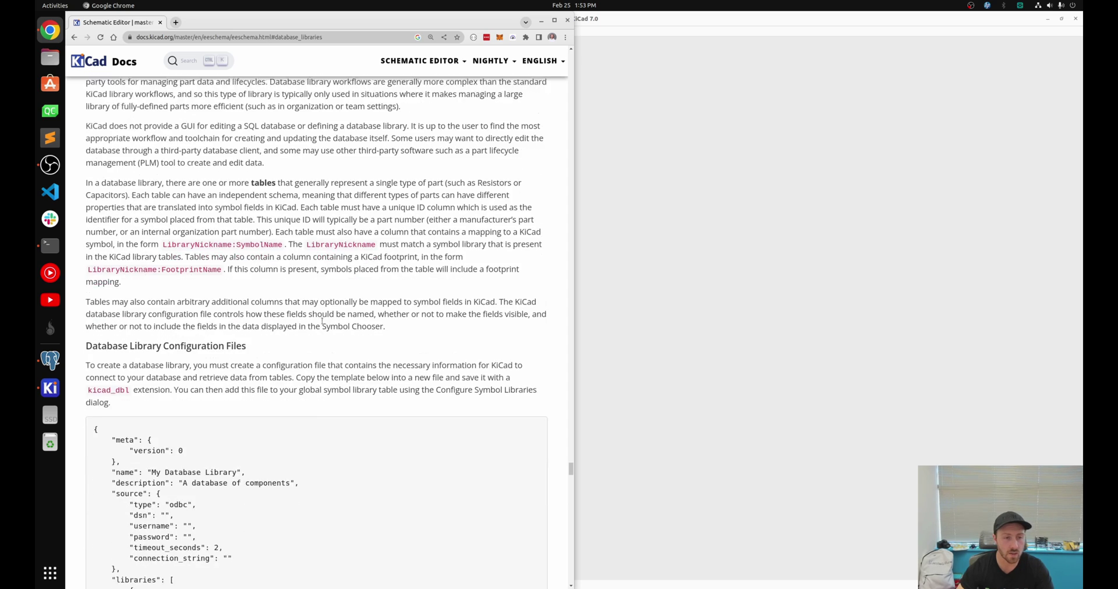
Maximize pgAdmin and expand the kicad server's databases down to kicad_parts.
click(50, 361)
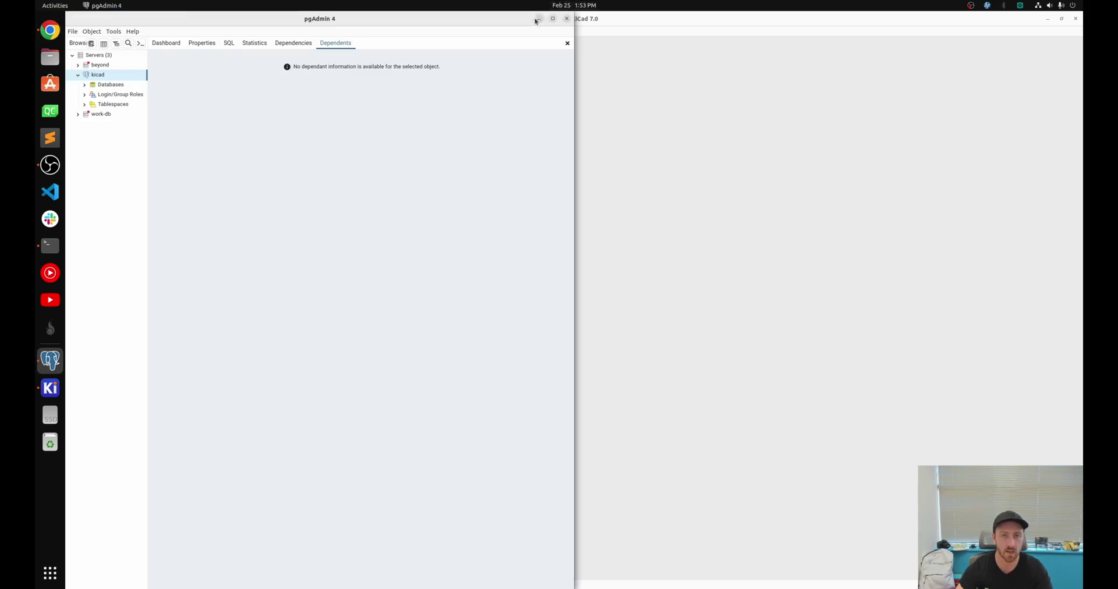
double_click(510, 21)
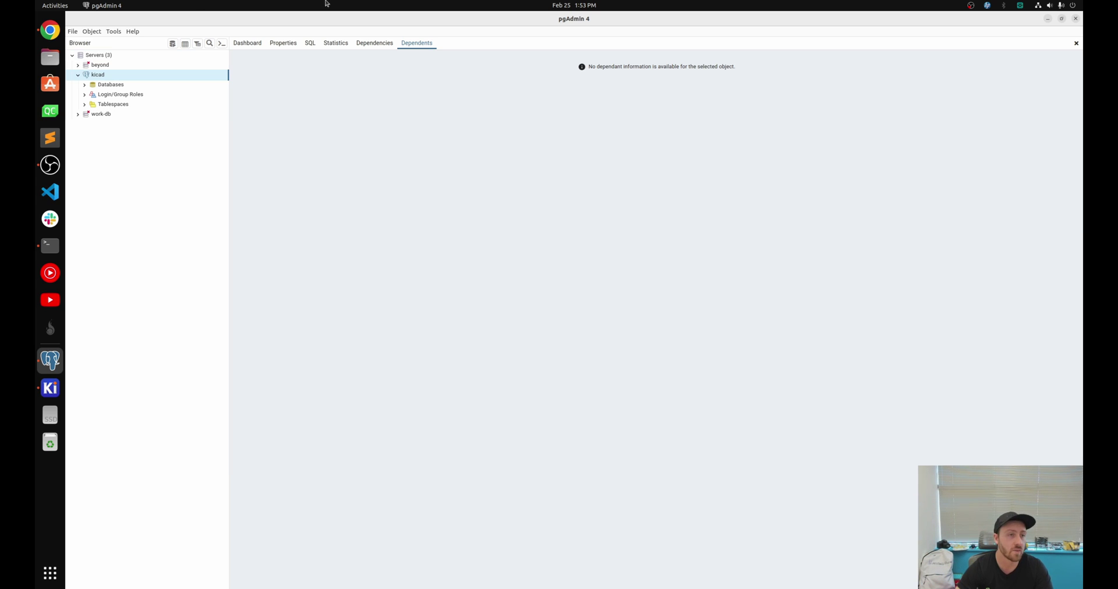
click(84, 84)
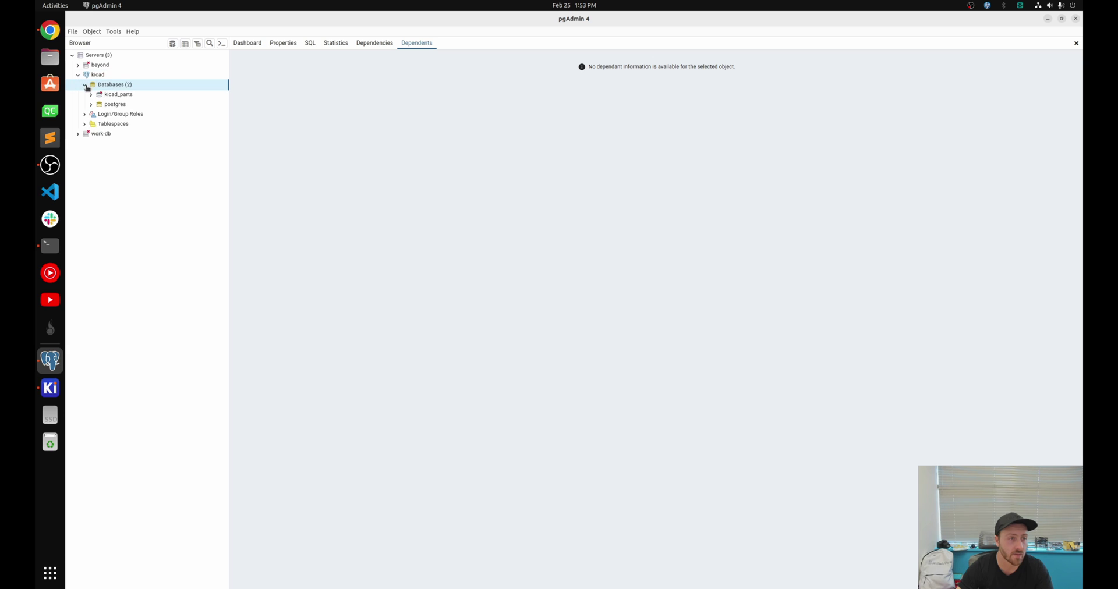
click(91, 95)
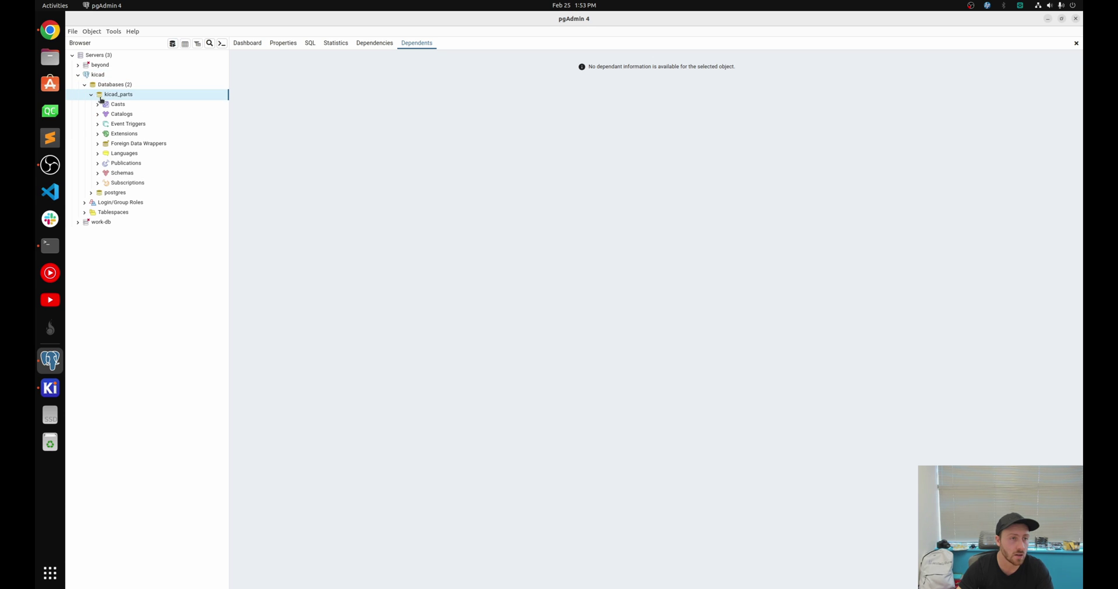
click(125, 94)
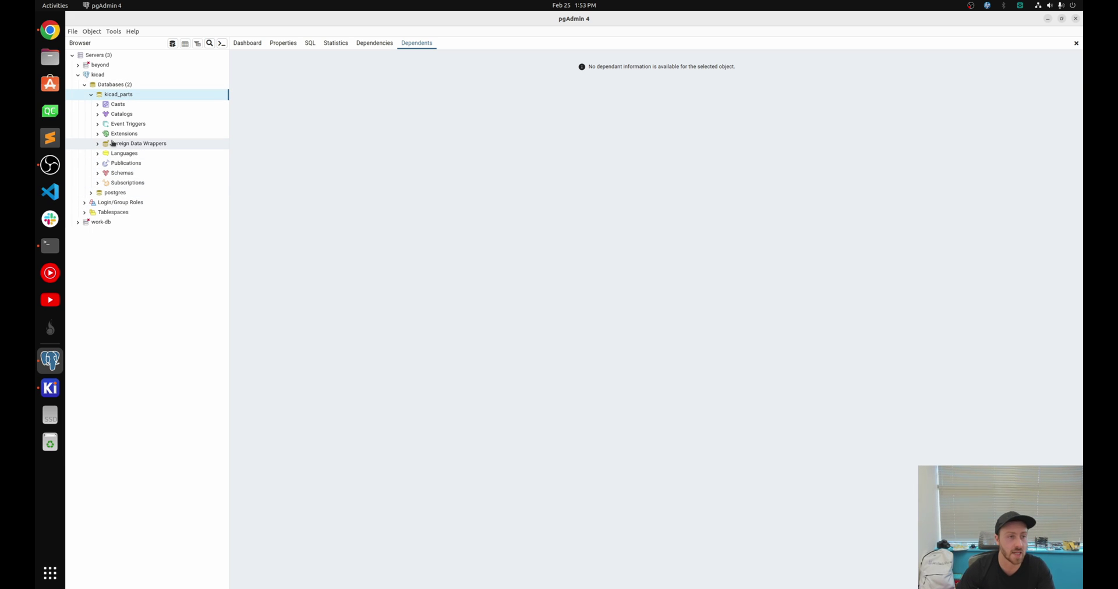
Expand kicad_parts' public schema tables to the Resistors table and bring up its actions.
click(98, 174)
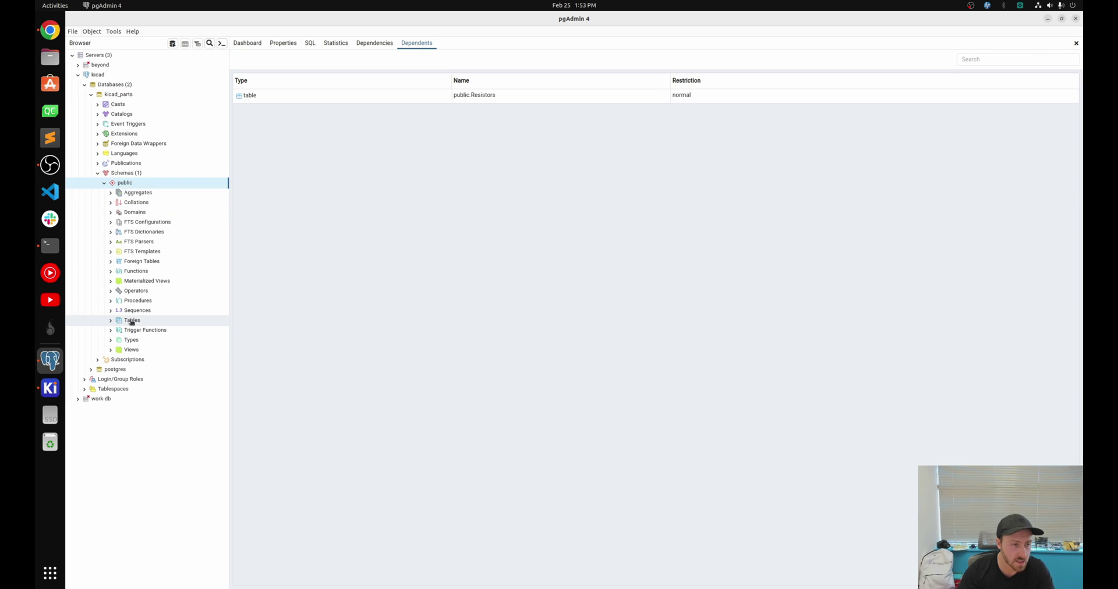
click(131, 322)
click(112, 322)
click(117, 330)
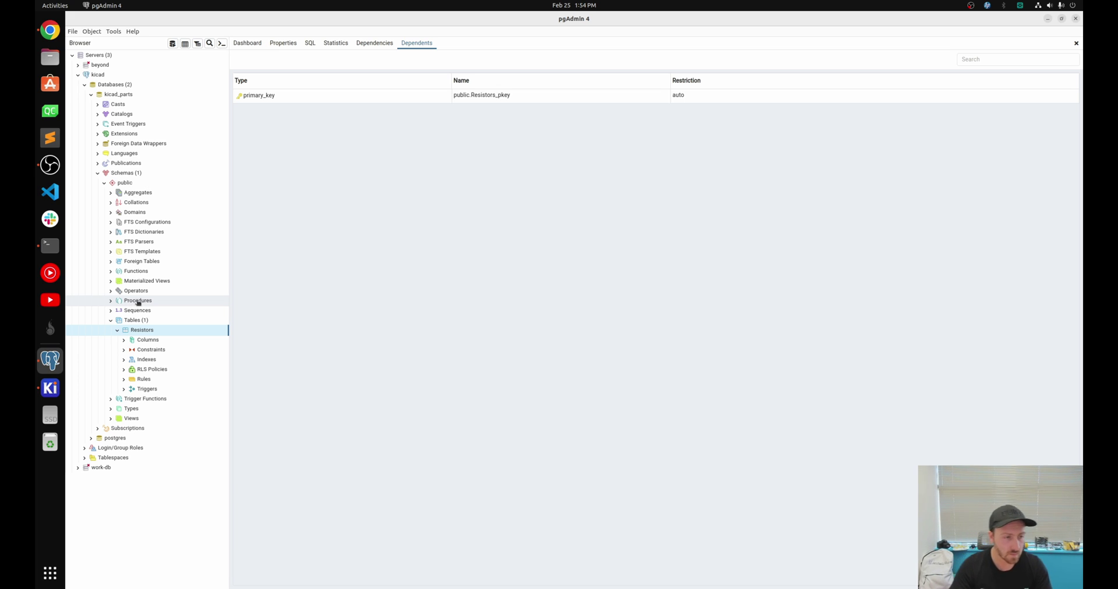
right_click(171, 332)
Show all rows of the Resistors table, then tile pgAdmin on the right half beside the docs.
mouse_move(189, 489)
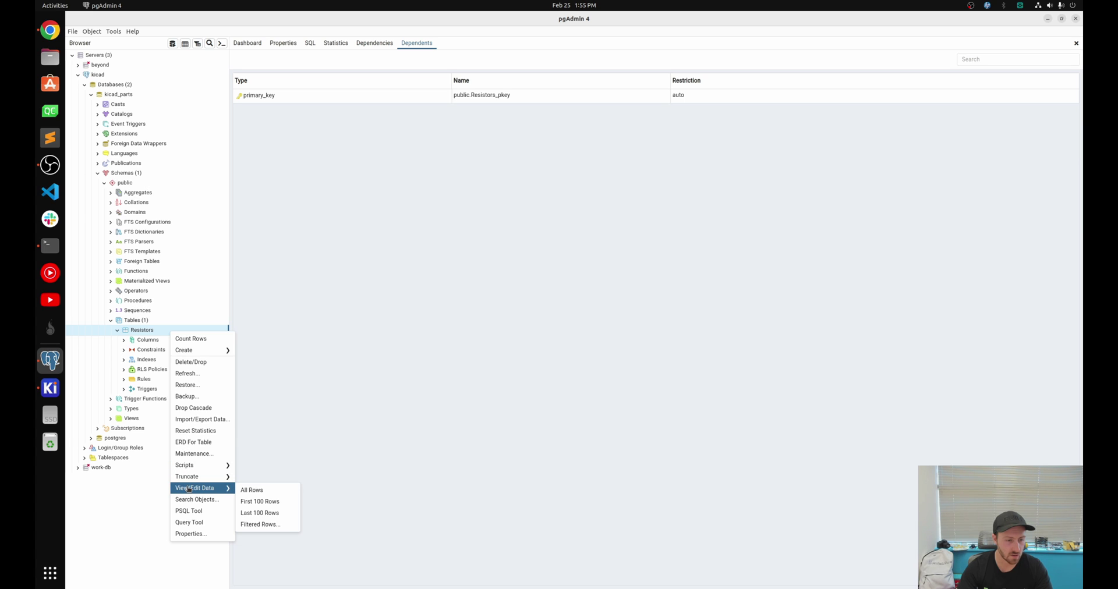
click(251, 491)
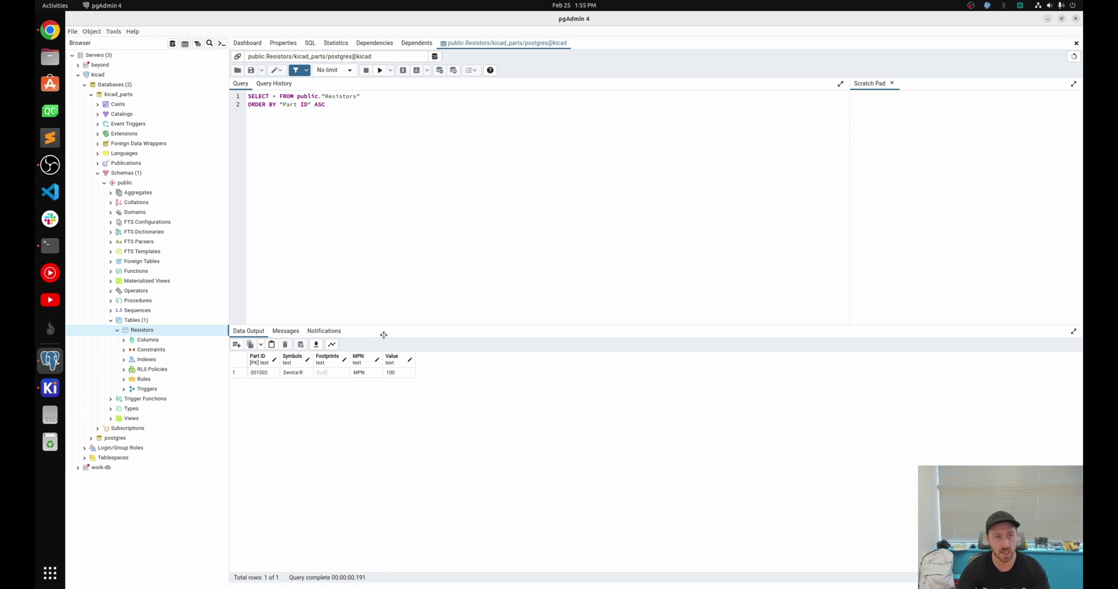
click(49, 388)
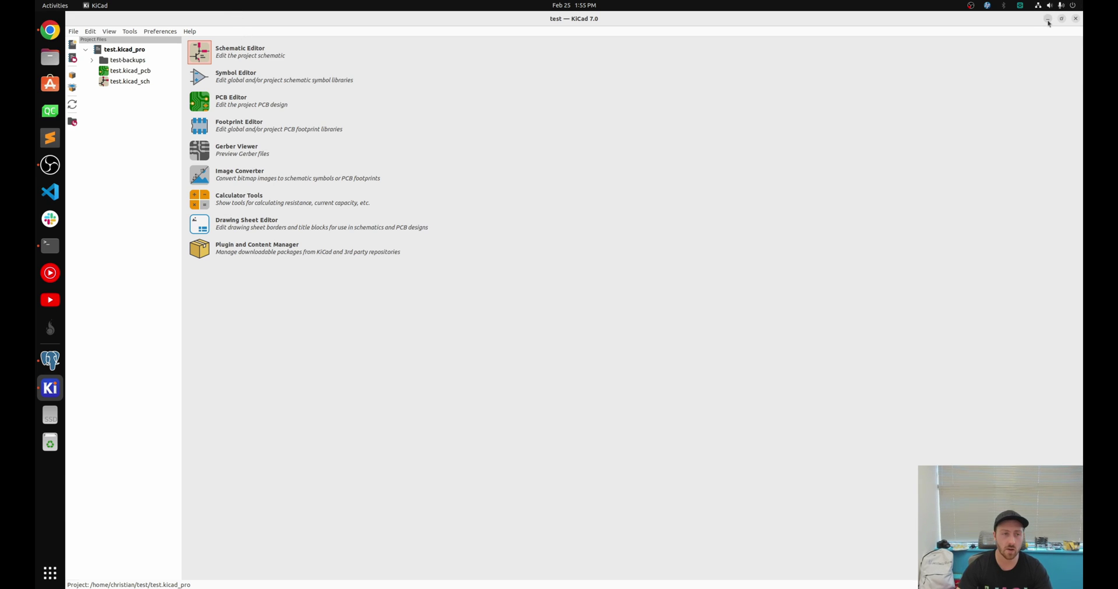
click(1048, 21)
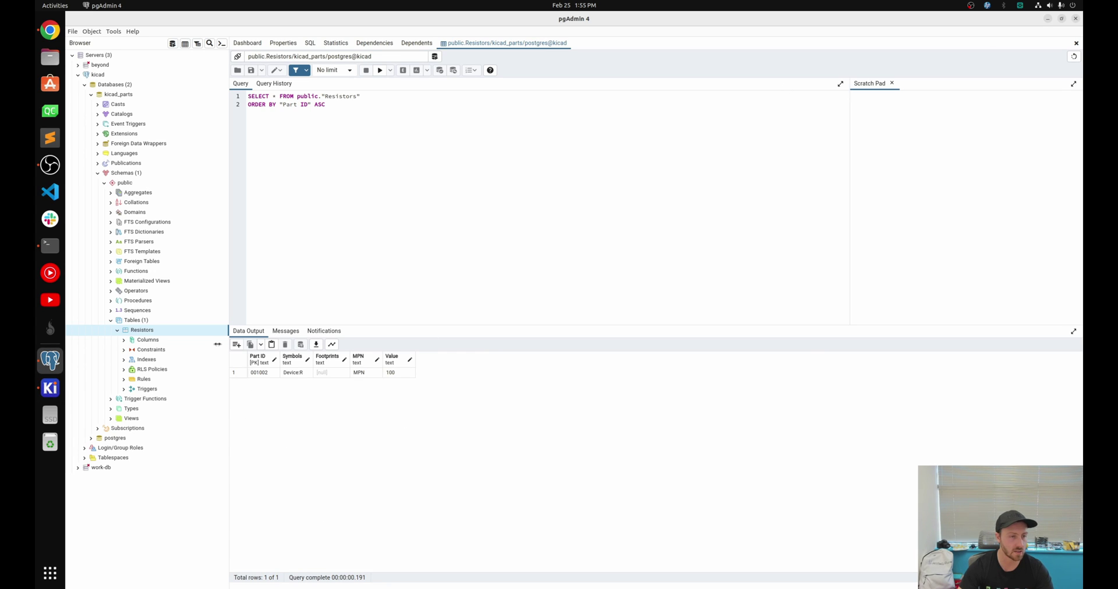
key(super+Right)
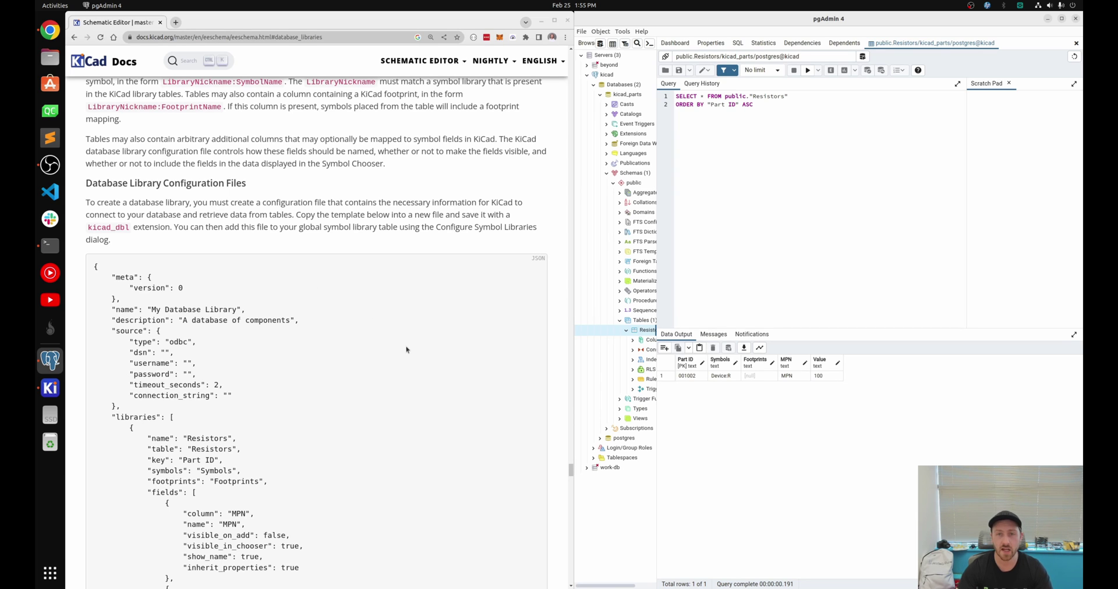
Scroll the docs template and highlight the Library keyword and the odbc source type.
scroll(262, 262, down, 3)
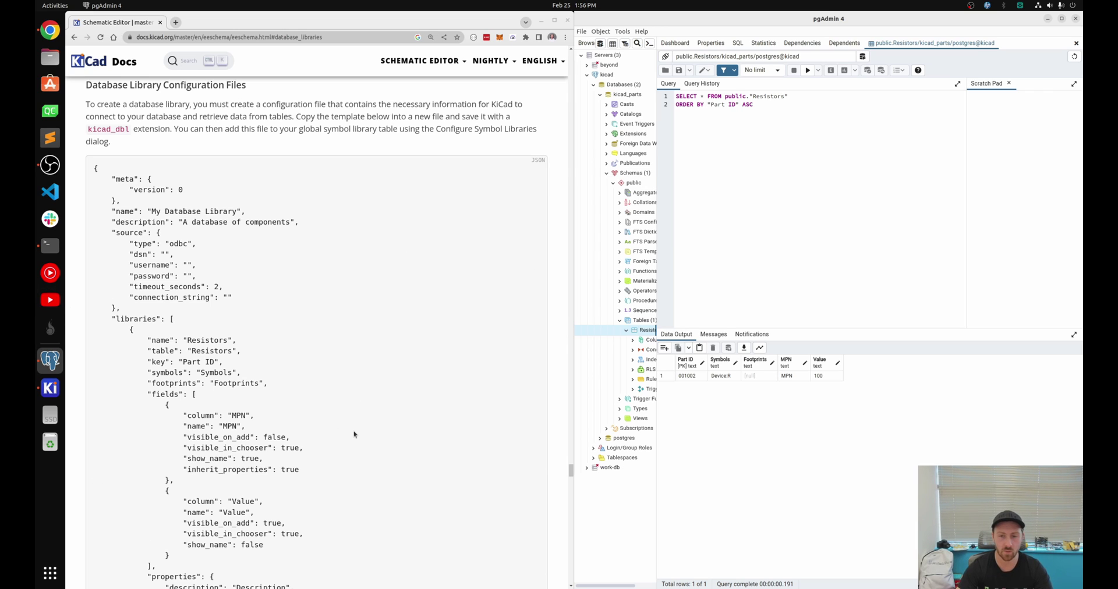
scroll(182, 225, down, 1)
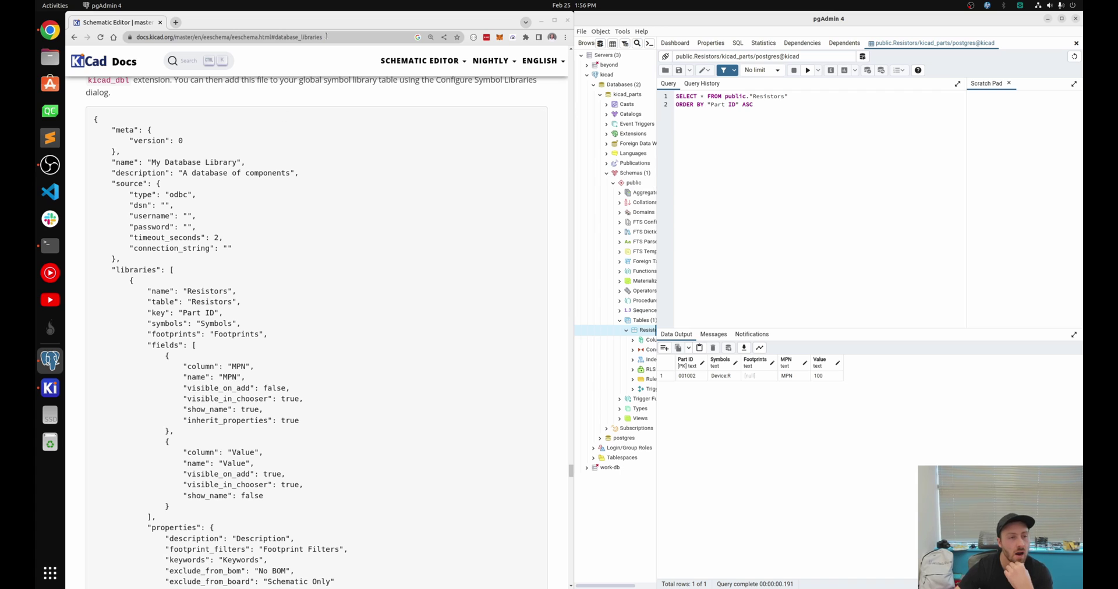
double_click(211, 162)
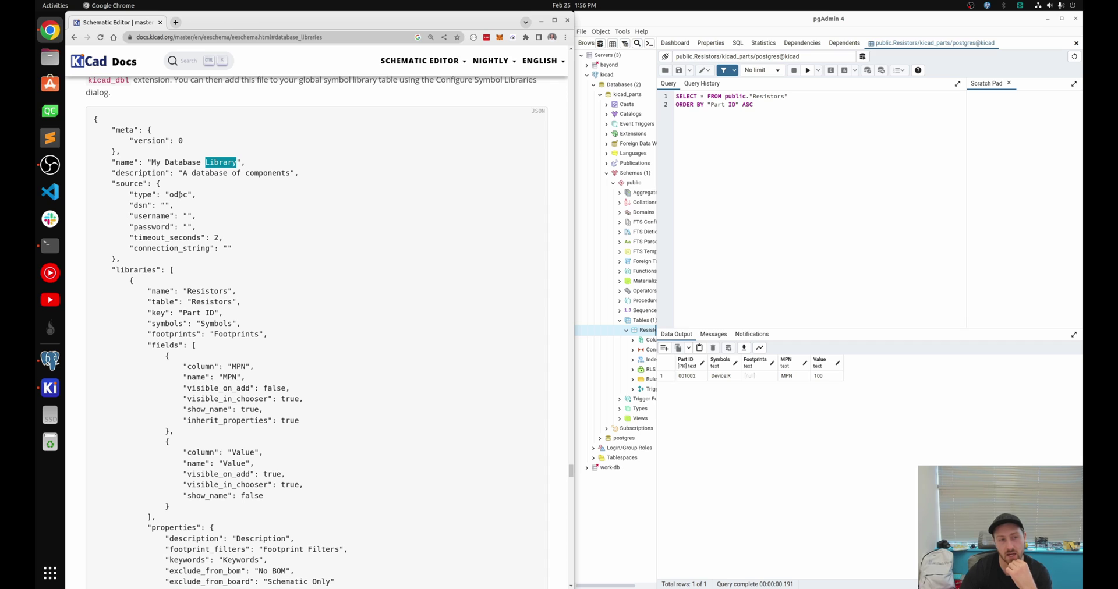
double_click(180, 195)
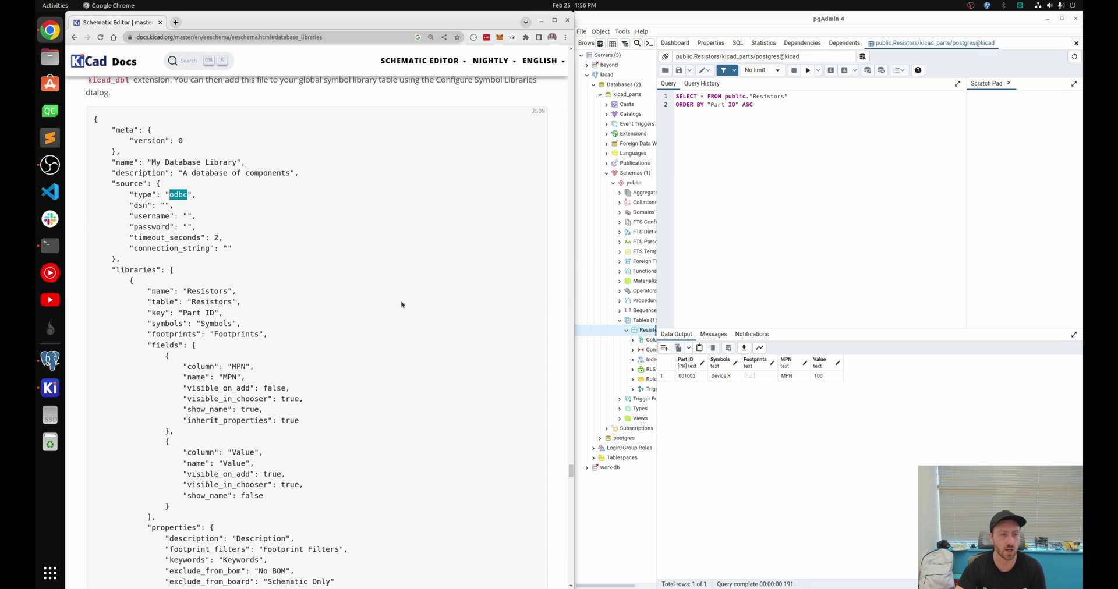
Widen pgAdmin's object tree and highlight the template's "name": "Resistors" library line.
scroll(395, 266, down, 2)
scroll(339, 250, down, 4)
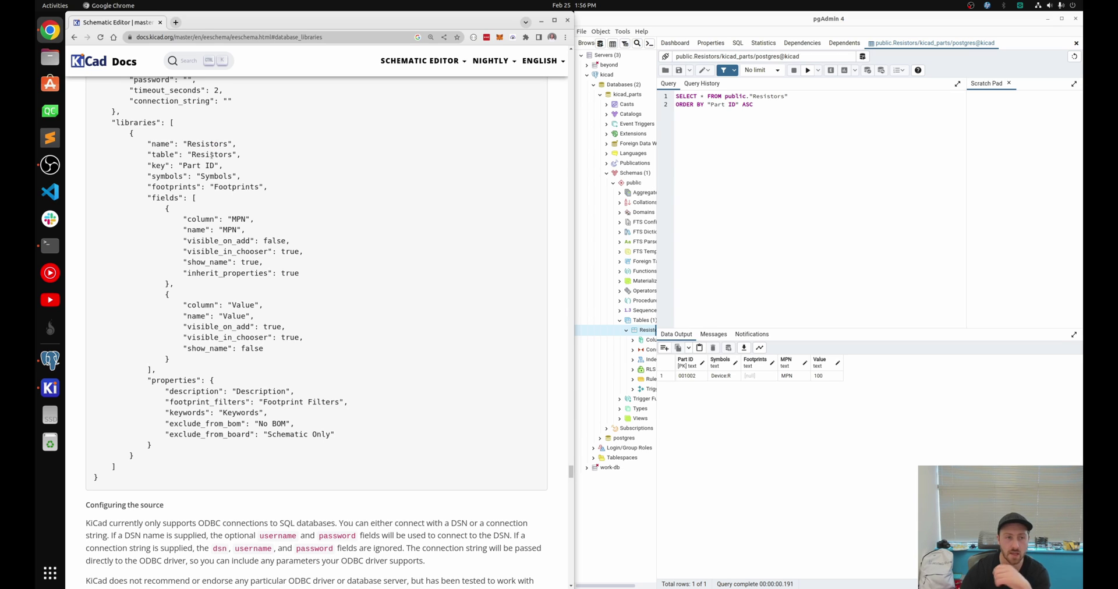
drag(657, 149, 735, 155)
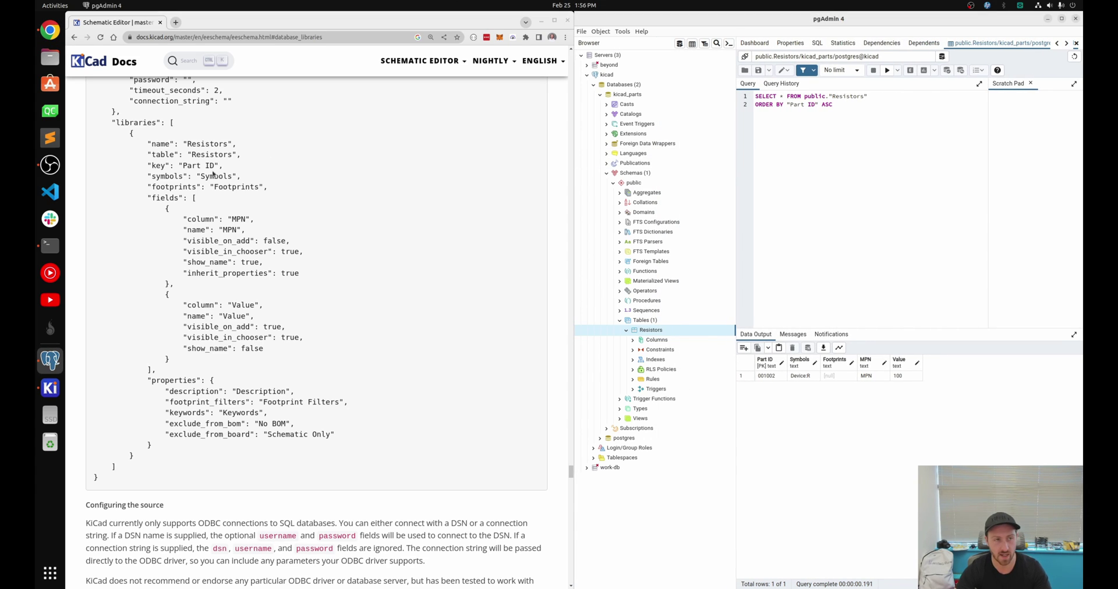
triple_click(204, 143)
click(203, 143)
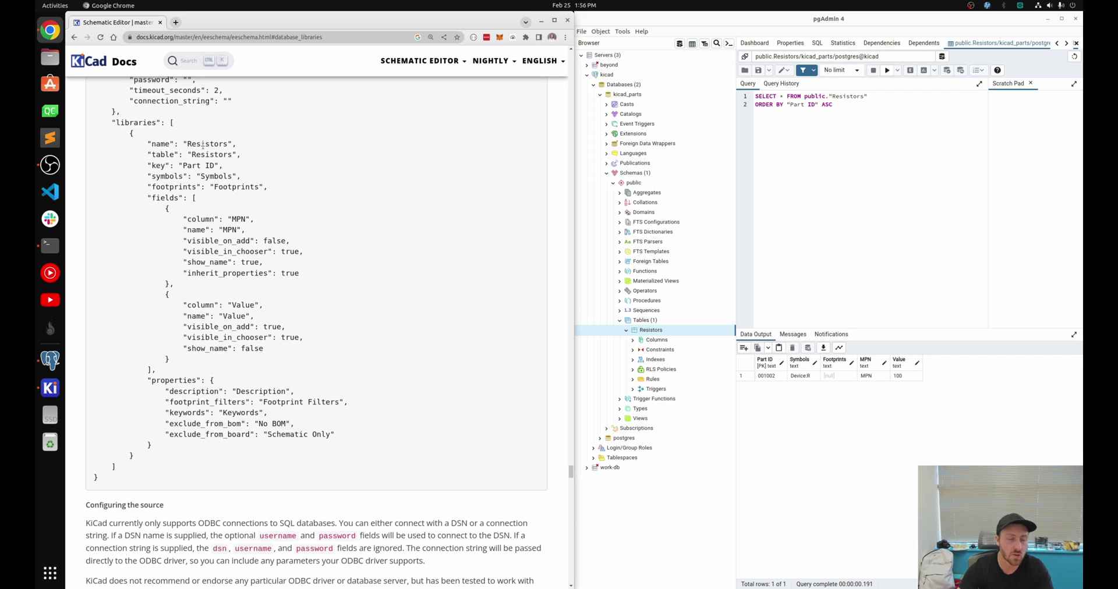
double_click(204, 153)
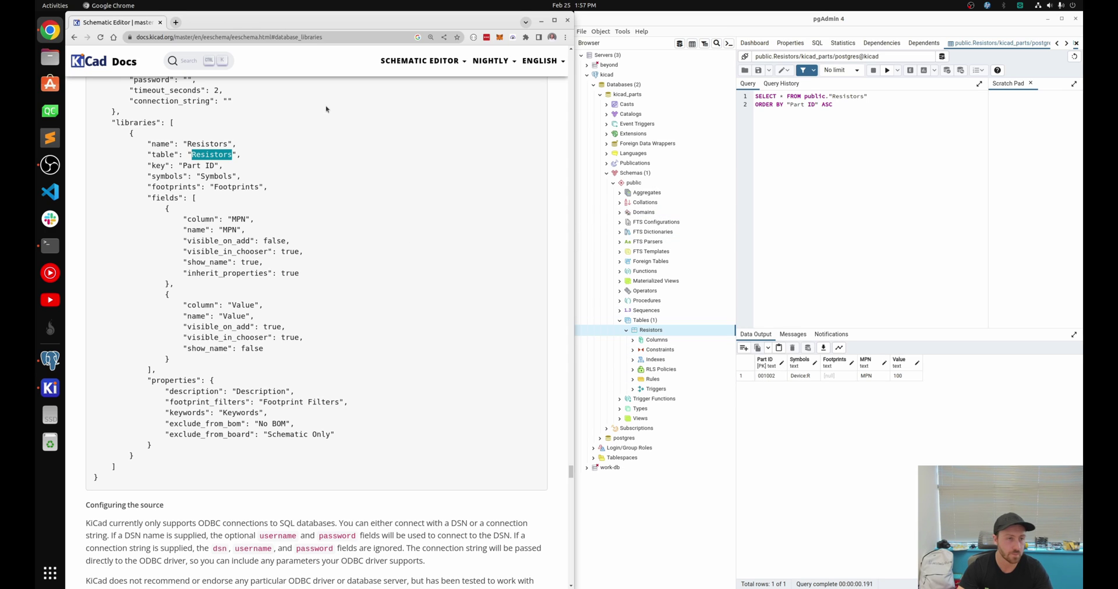
double_click(171, 174)
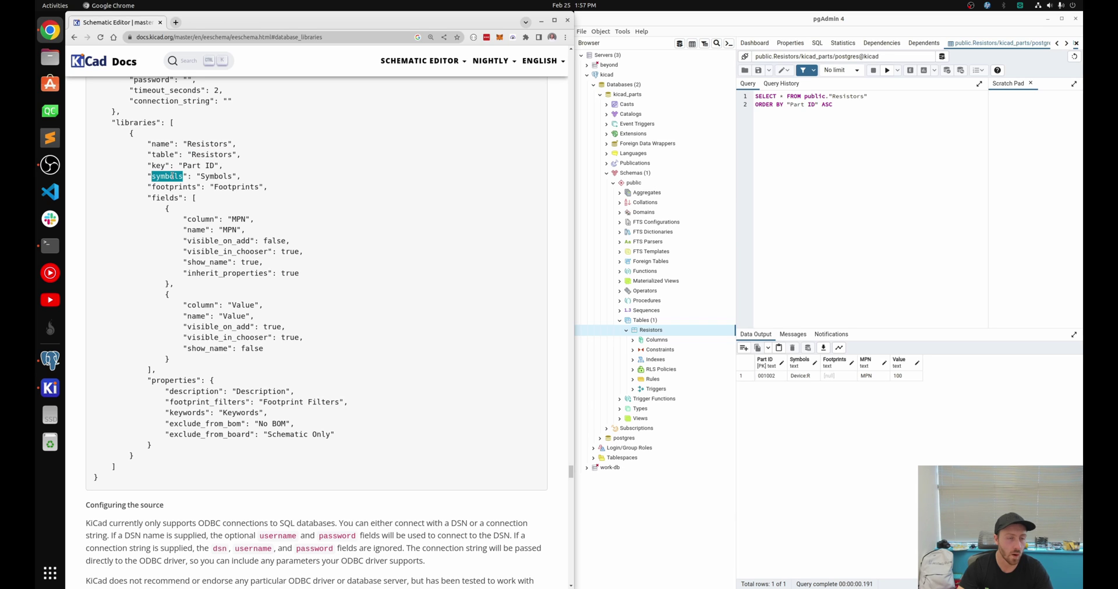
double_click(217, 176)
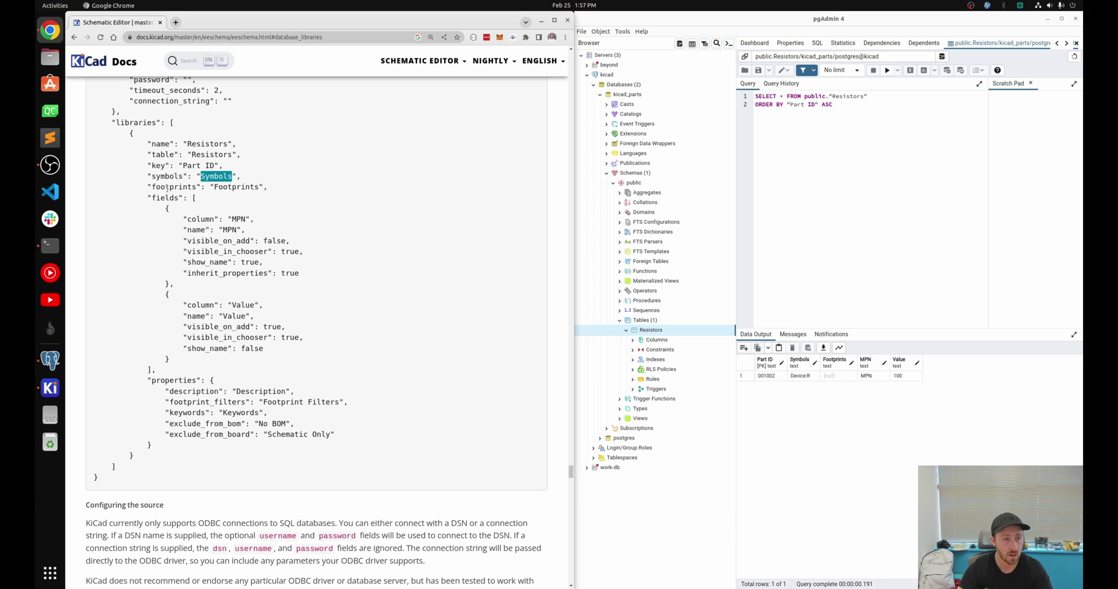
double_click(240, 187)
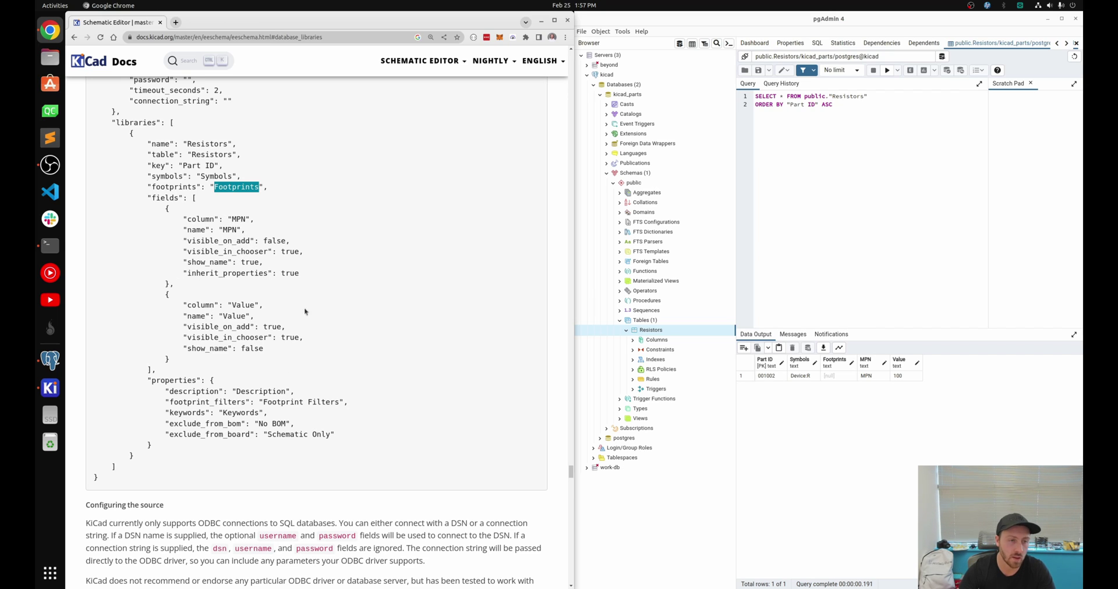
scroll(233, 270, down, 2)
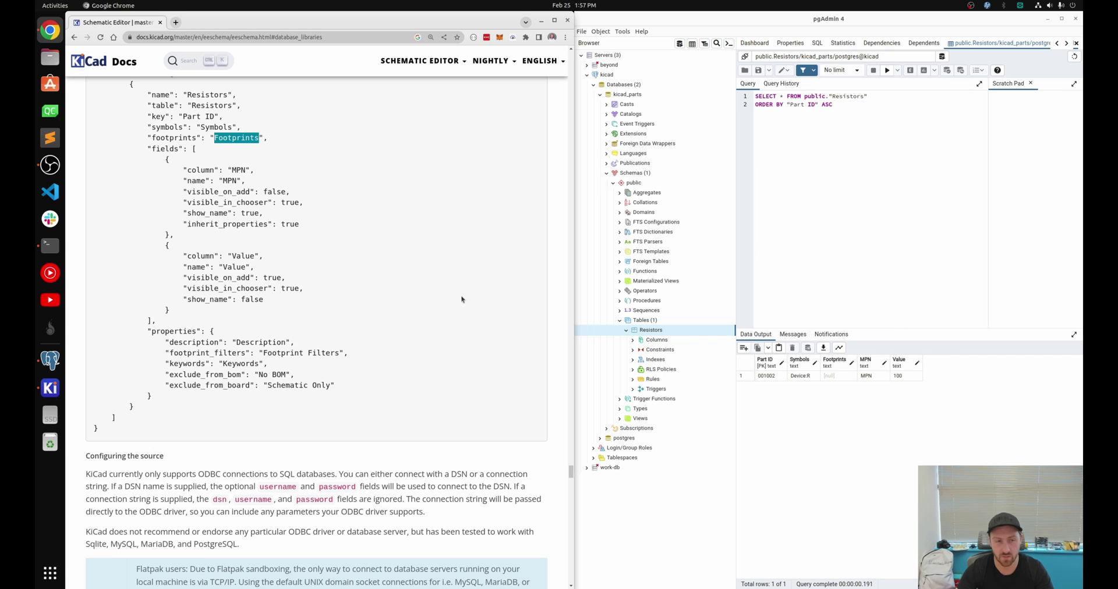
double_click(244, 256)
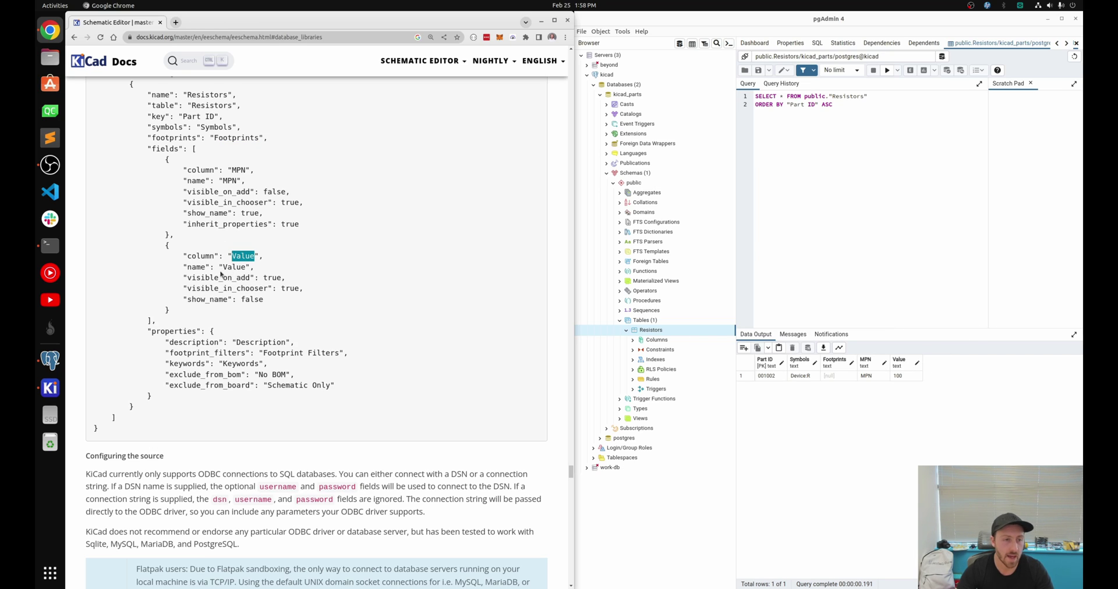
double_click(229, 268)
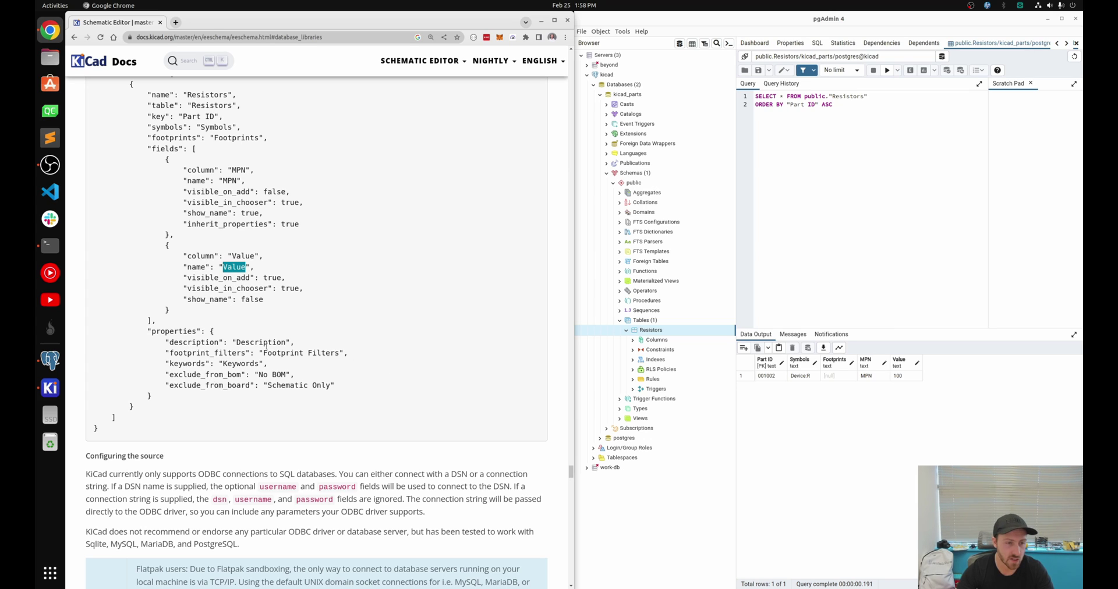
scroll(250, 345, down, 2)
scroll(280, 256, up, 9)
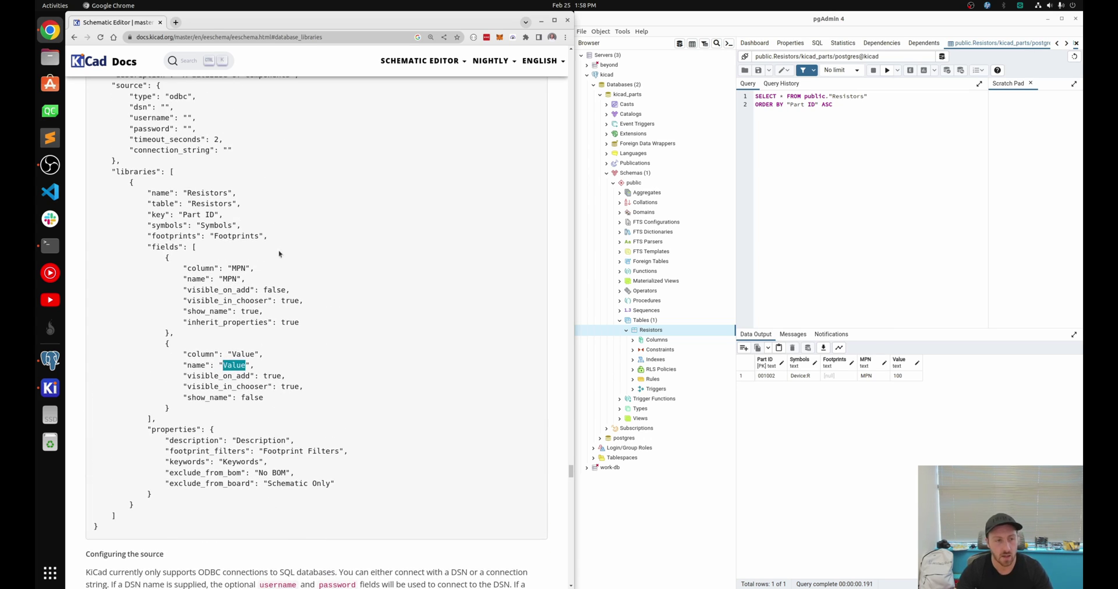
scroll(356, 251, up, 1)
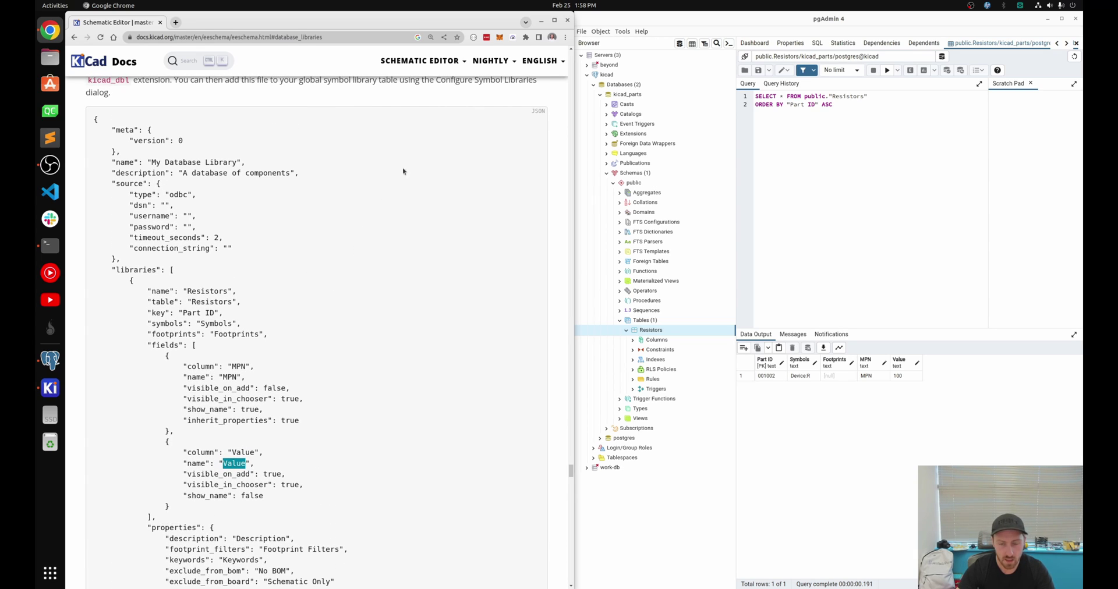
click(655, 322)
Start a new table in the Tables group and name it Capacitors.
right_click(656, 324)
mouse_move(668, 330)
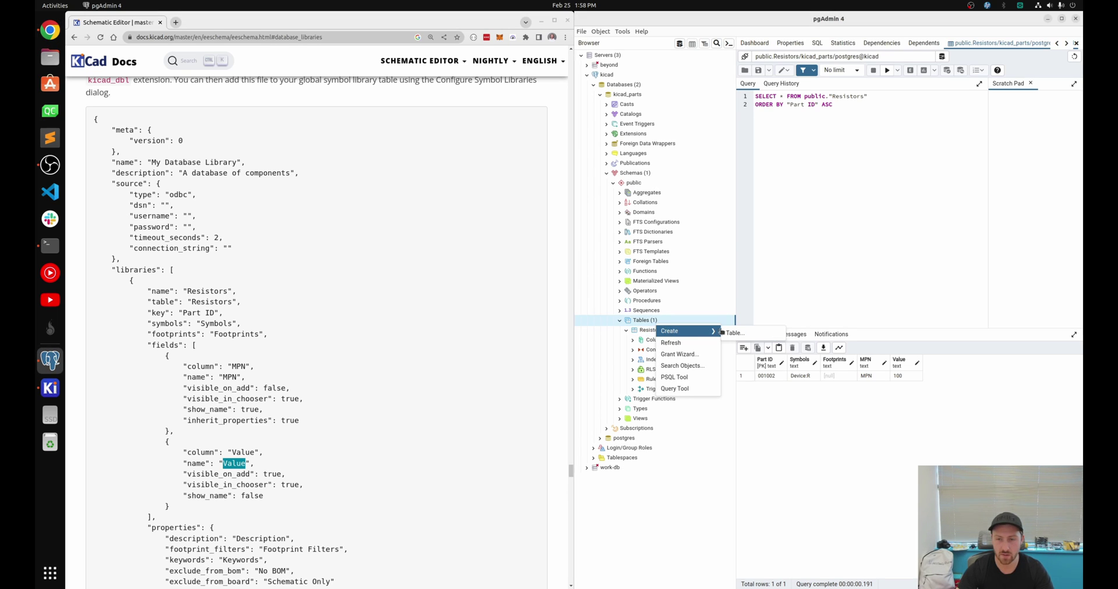
click(730, 337)
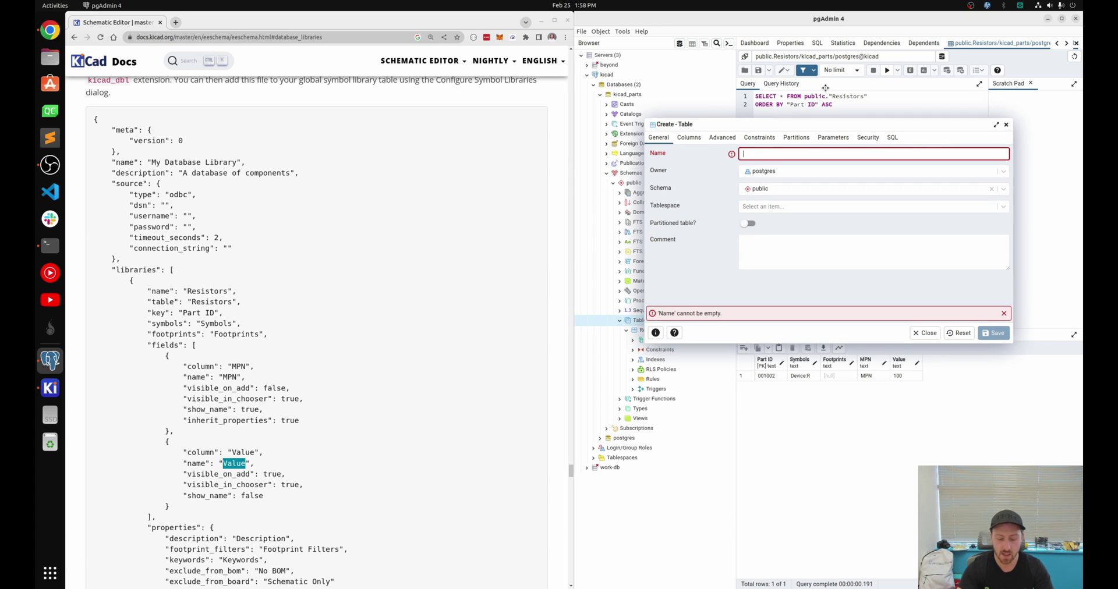
text(Cap)
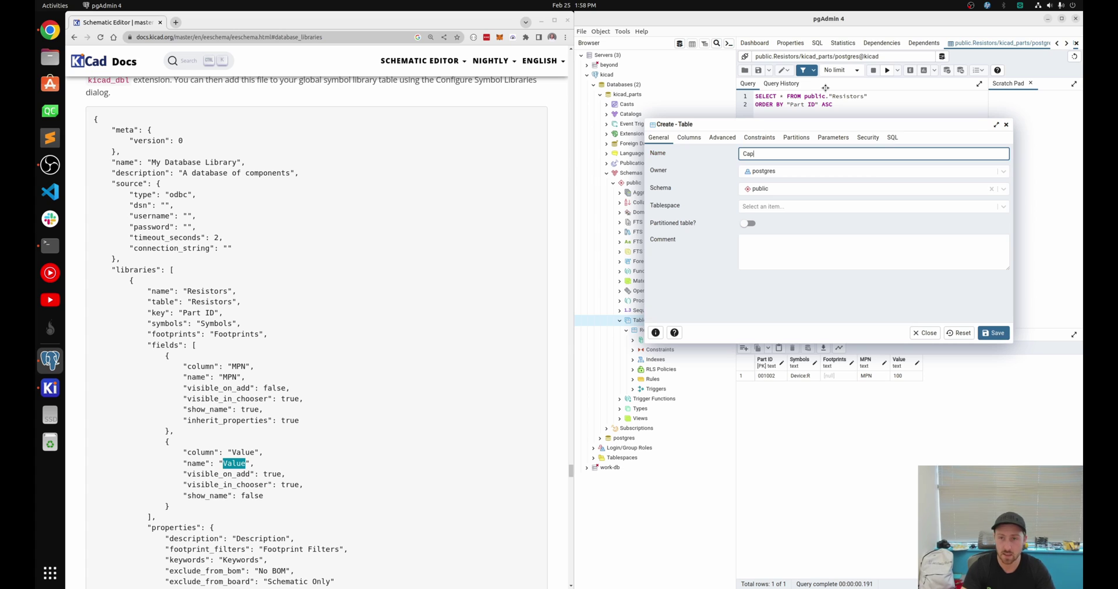
text(acitors)
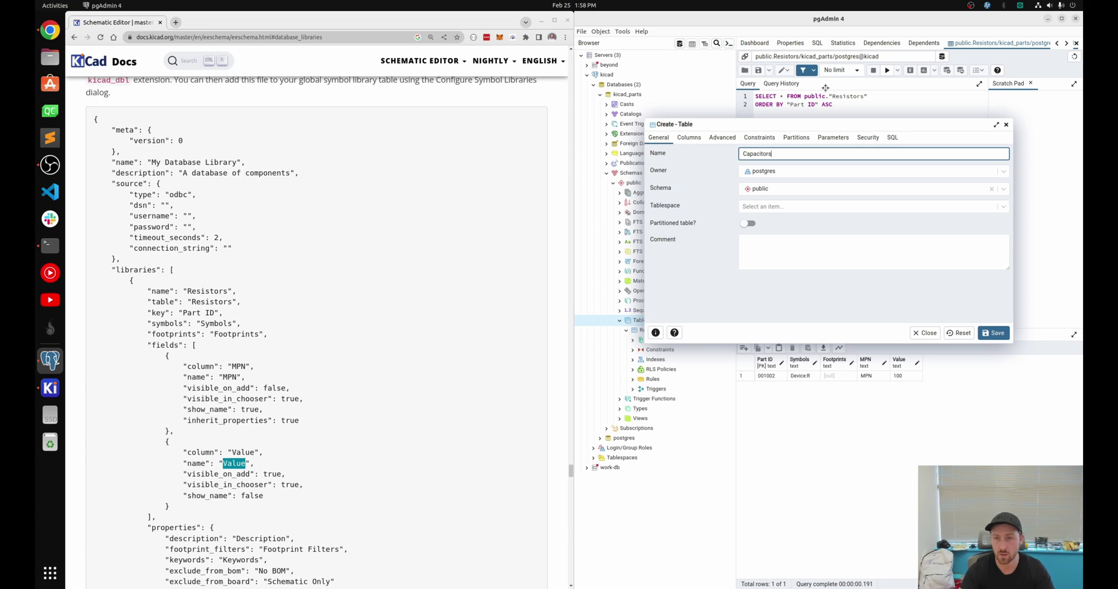
Add a first column, Part ID, with data type text.
click(689, 137)
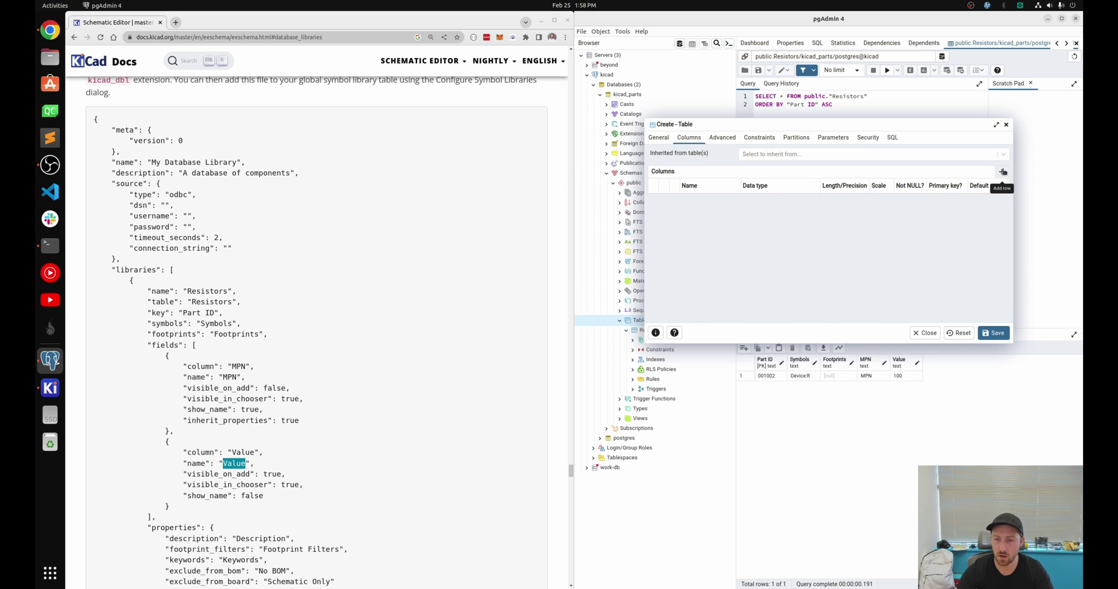
click(1001, 172)
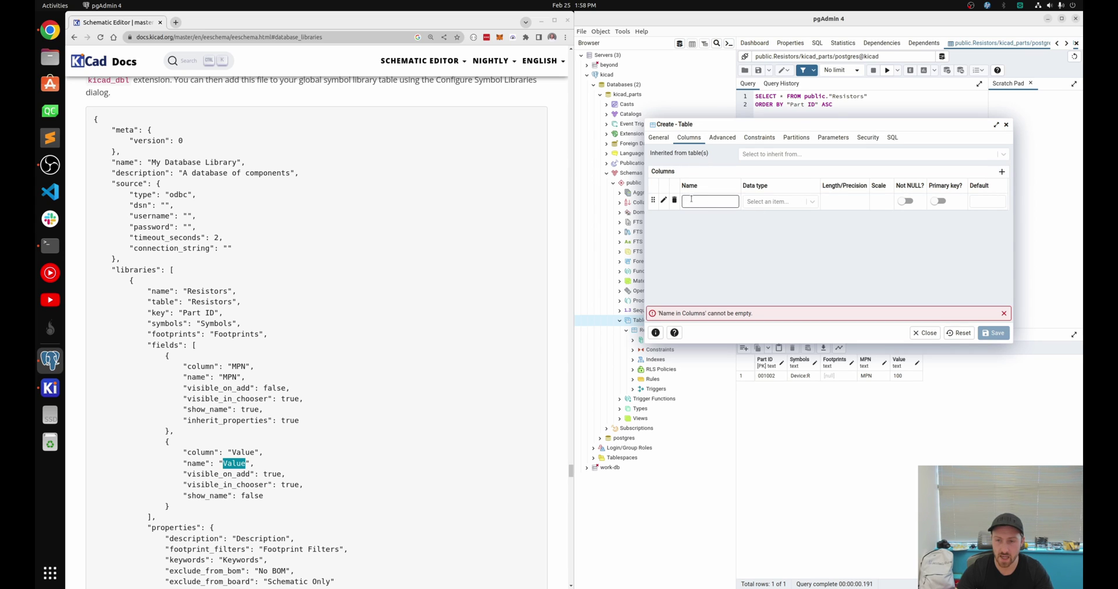
click(691, 199)
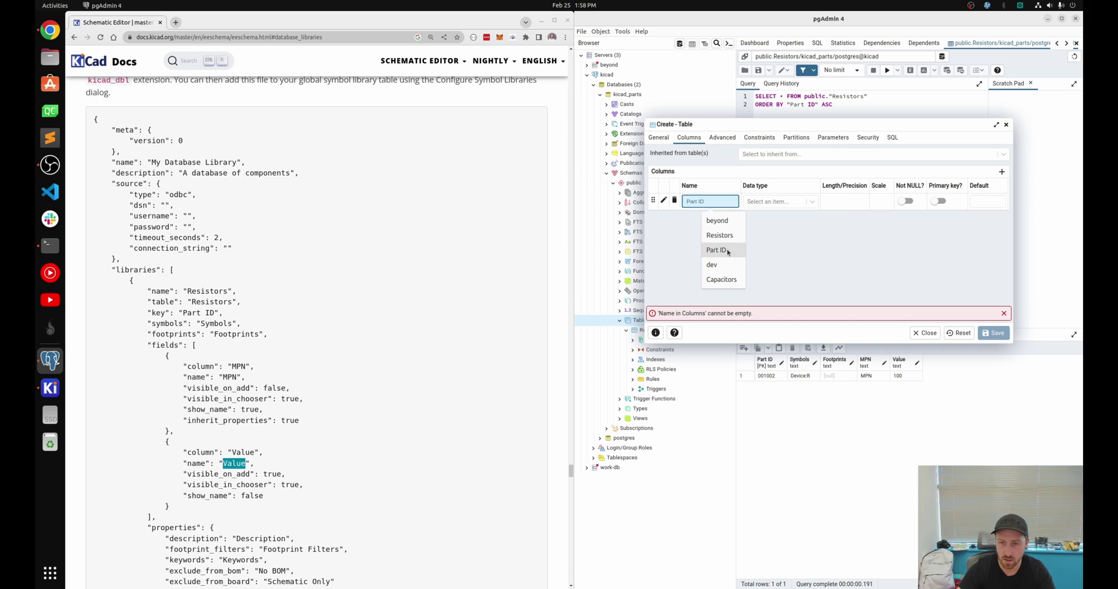
click(716, 250)
click(814, 204)
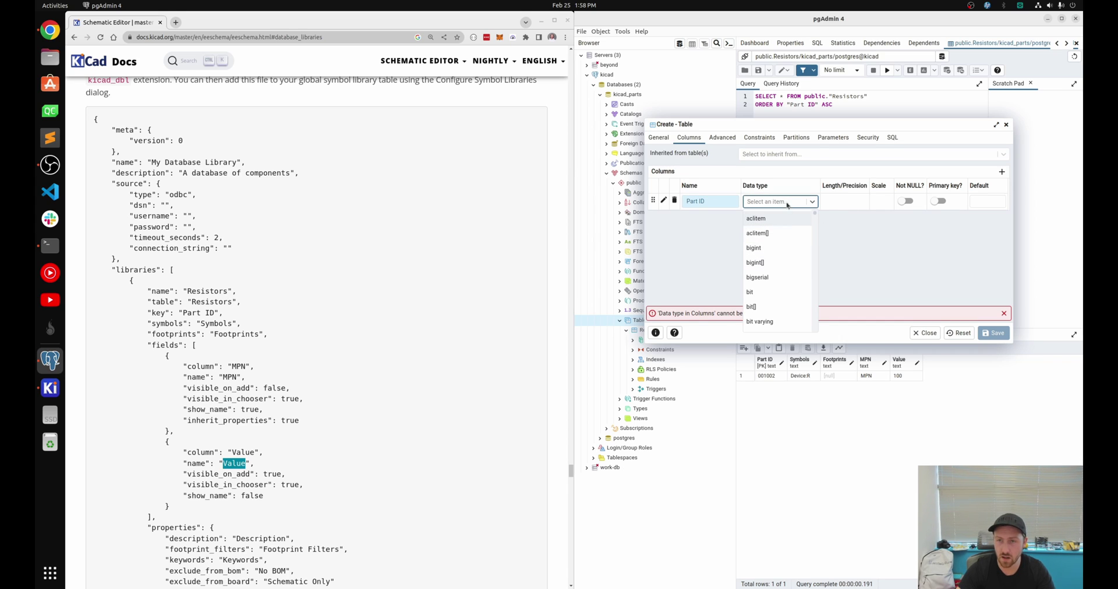
text(text)
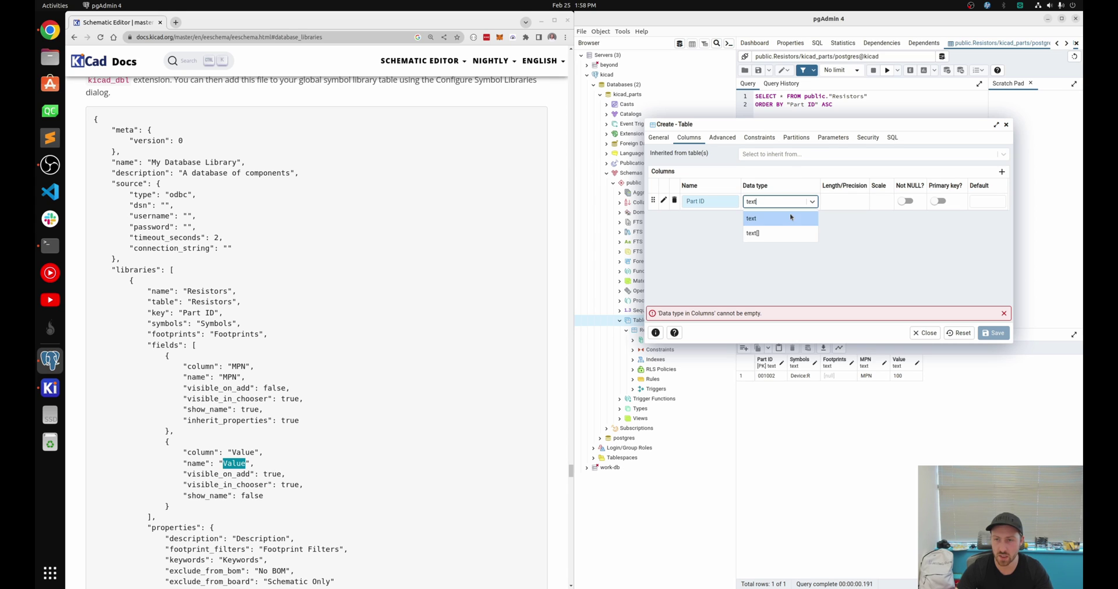
click(769, 218)
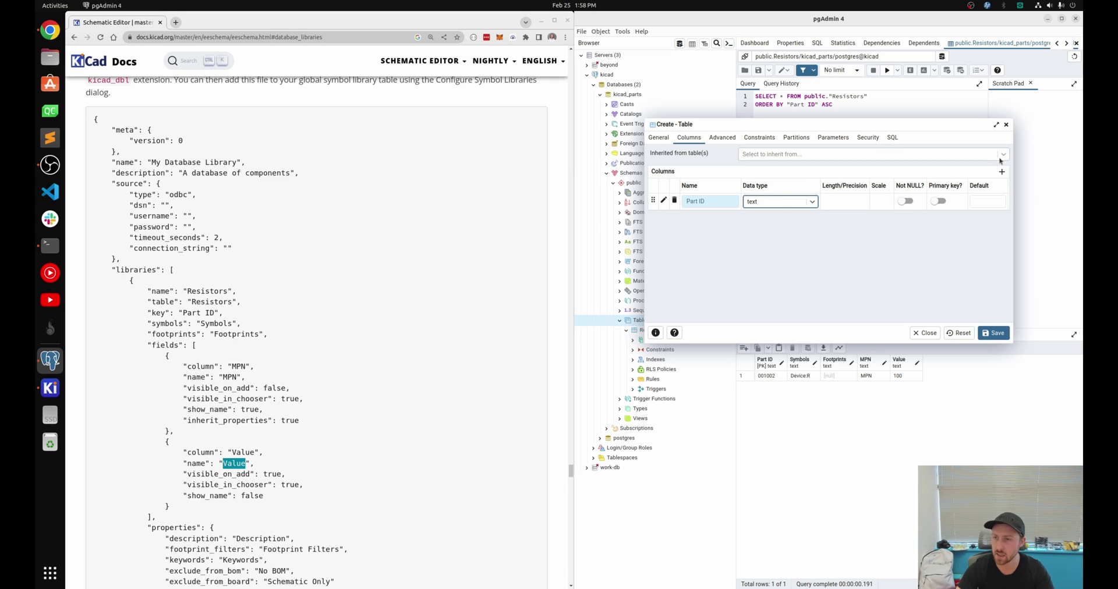
Add a second column, Symbols, with data type text.
click(1001, 172)
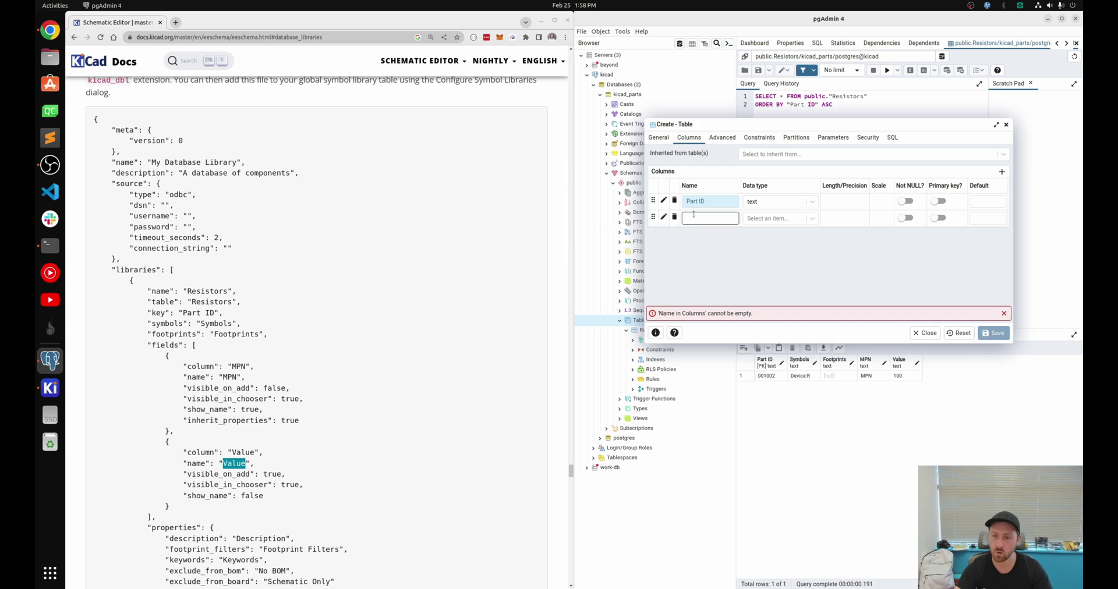
click(710, 218)
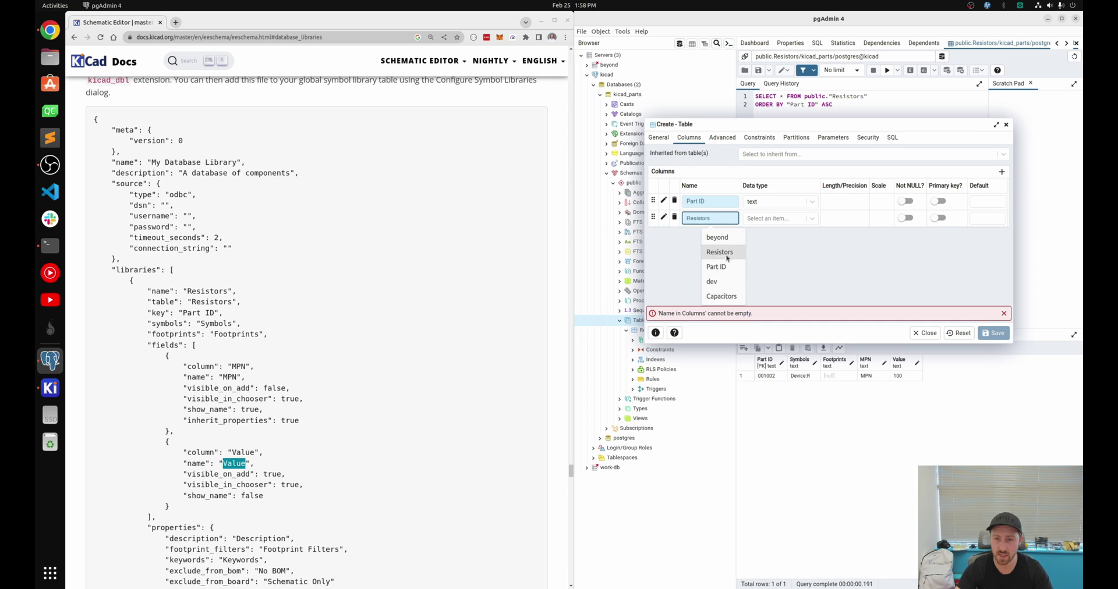
text(Symbols)
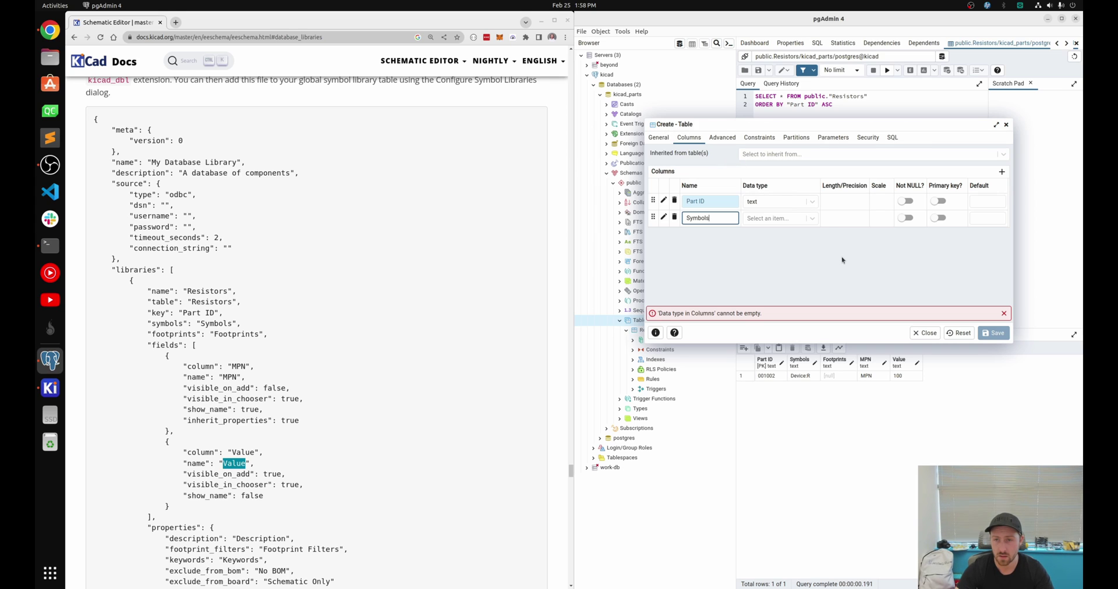
click(812, 218)
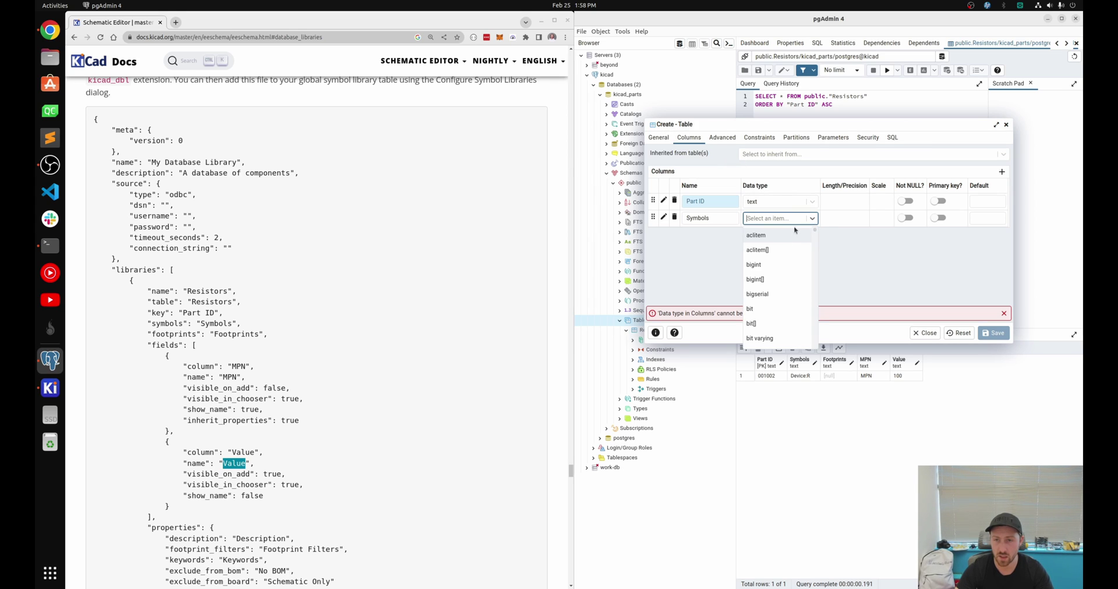
text(tes)
key(BackSpace)
text(xt)
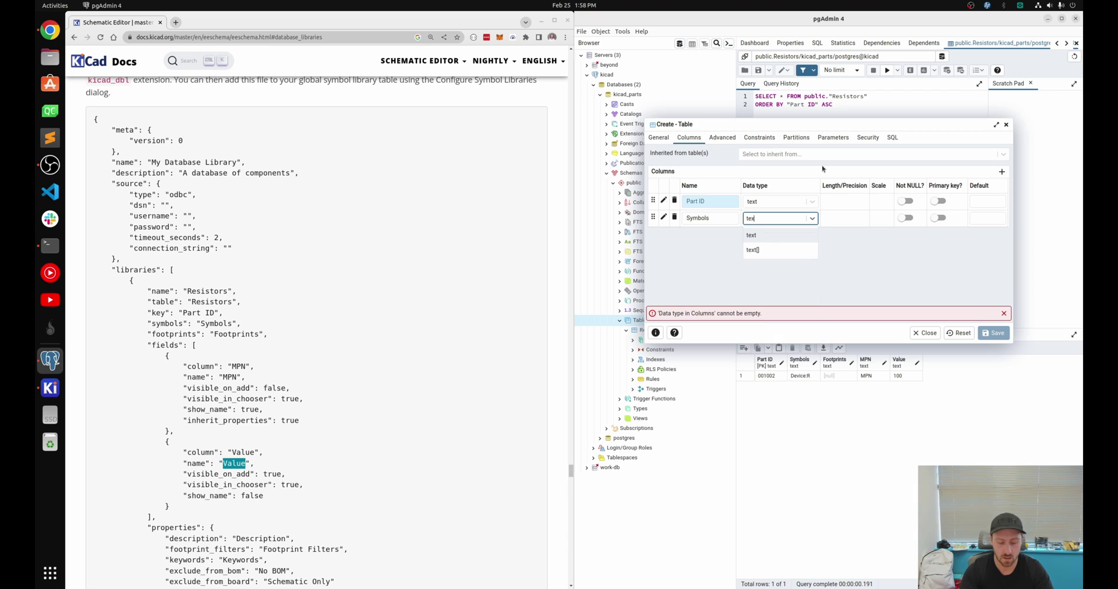
key(Return)
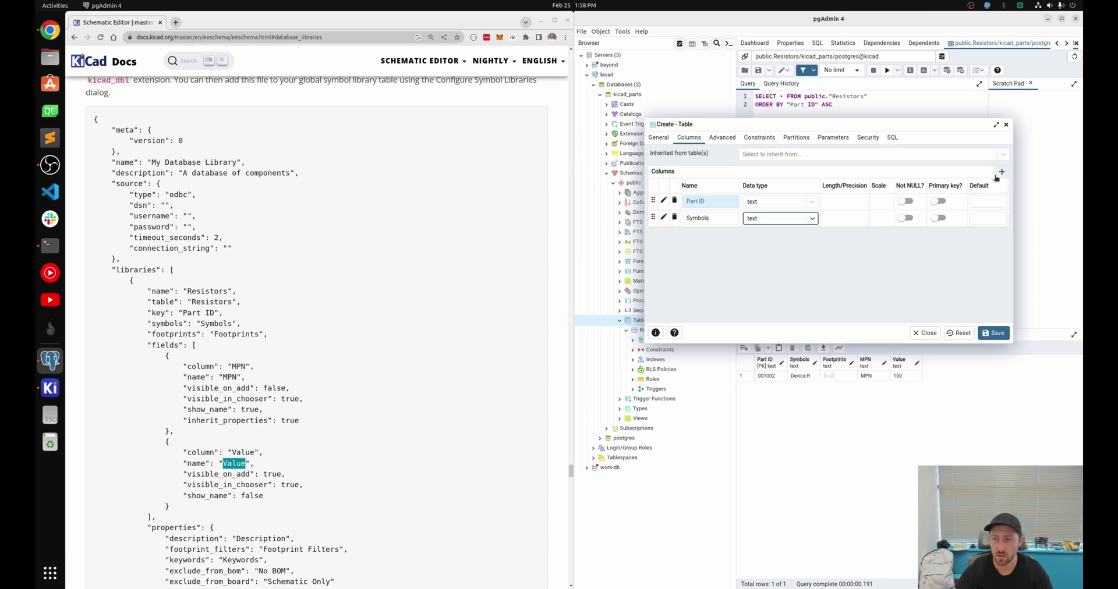
Add a Footprints text column, make Part ID the primary key and save the table.
click(1002, 172)
text(Fo)
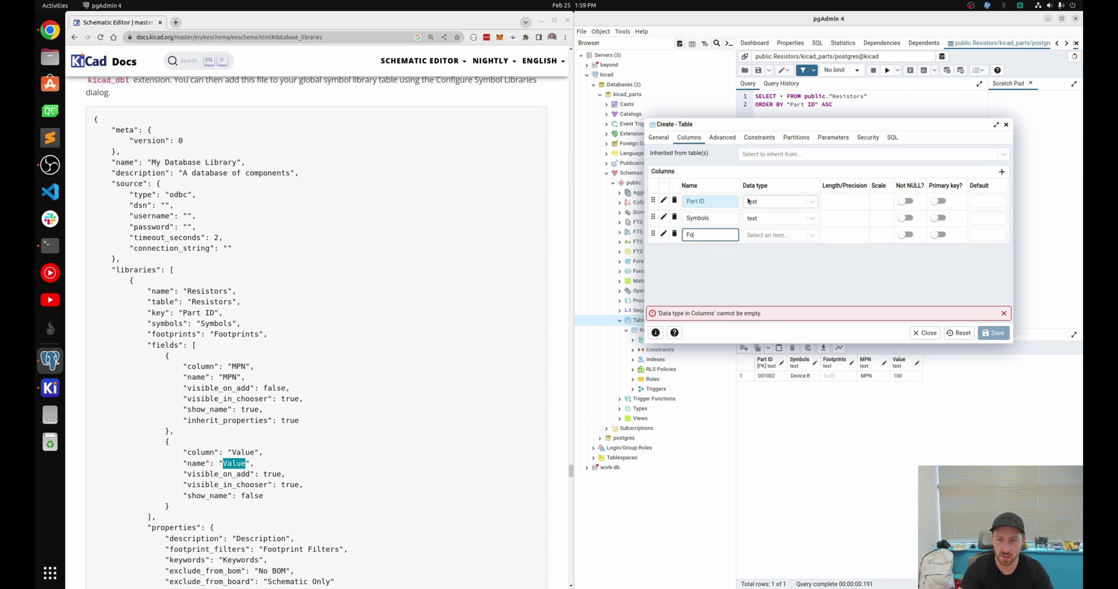
text(otpri)
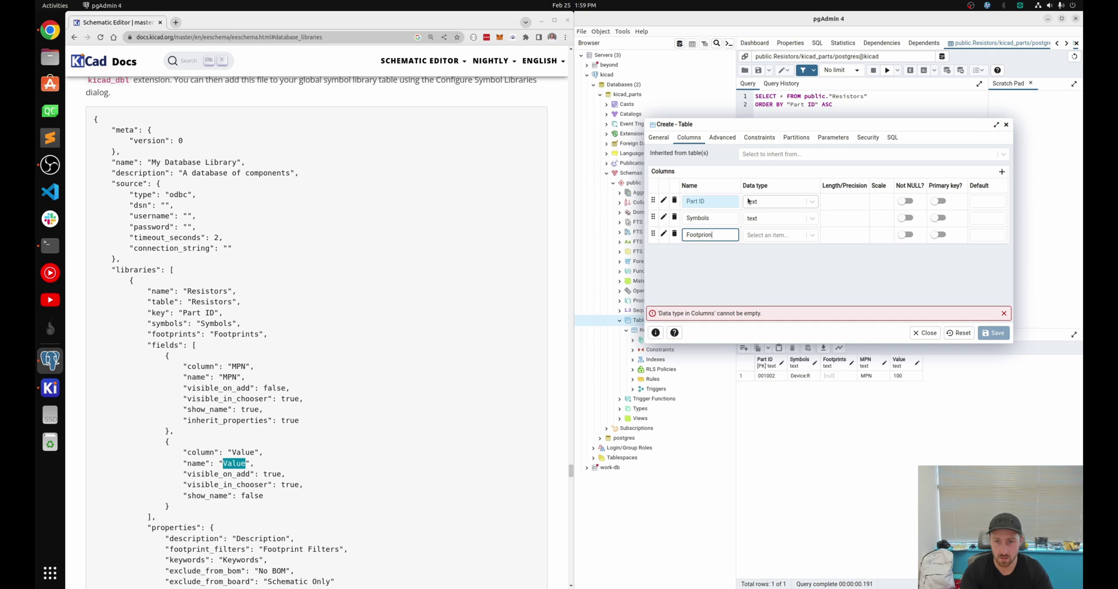
text(nts)
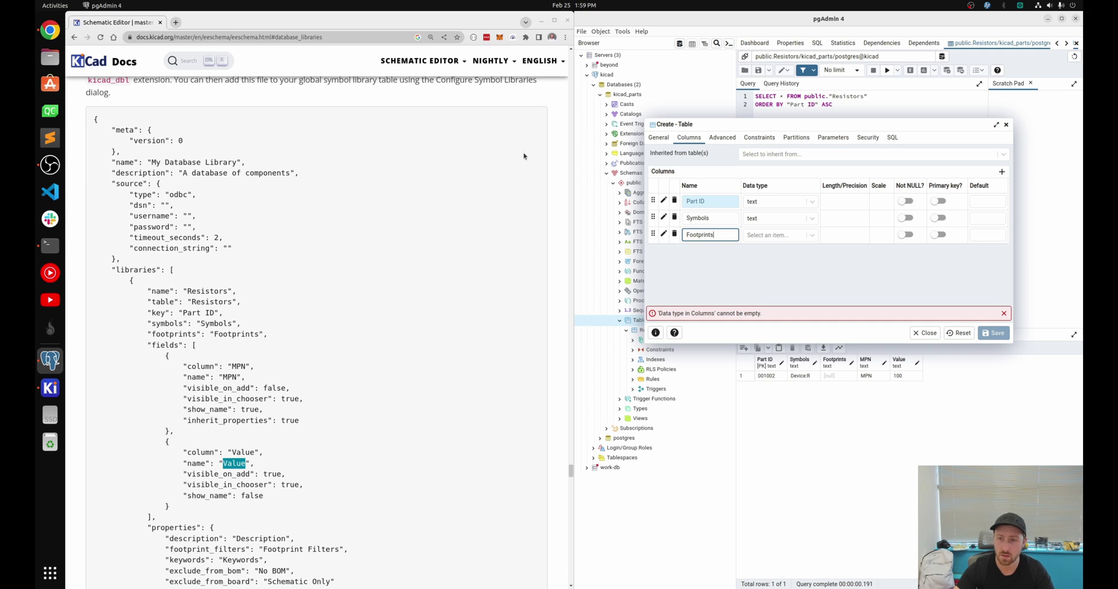
click(810, 236)
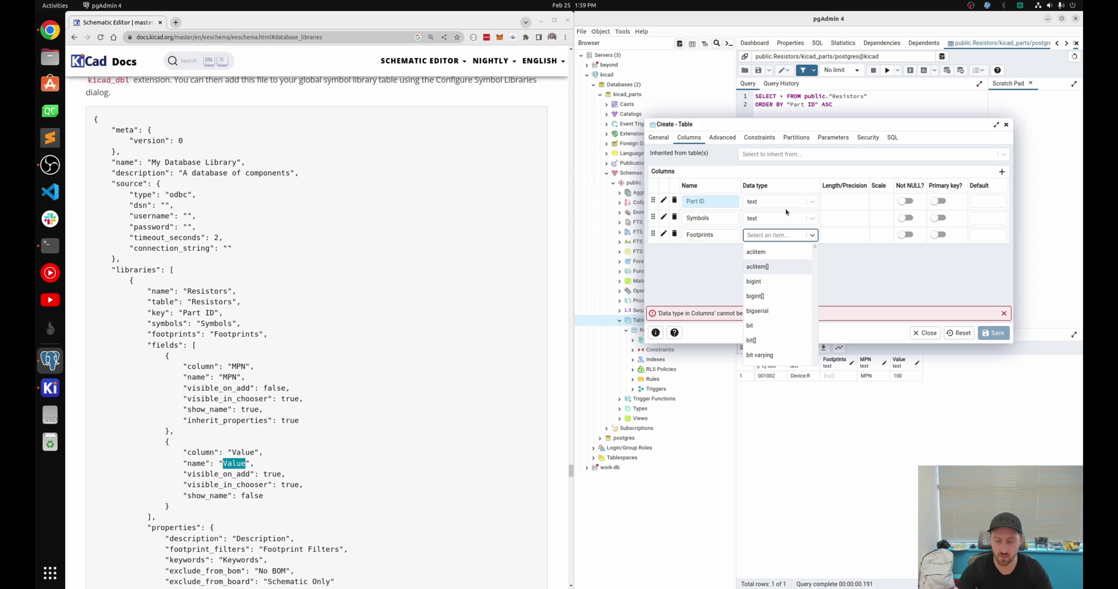
text(tes)
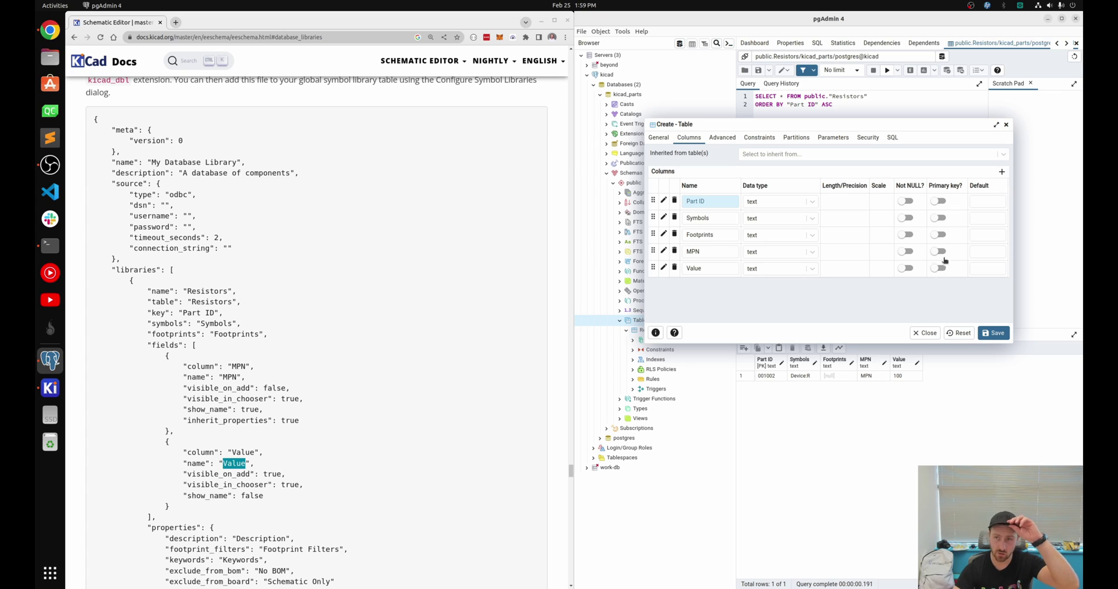
click(938, 202)
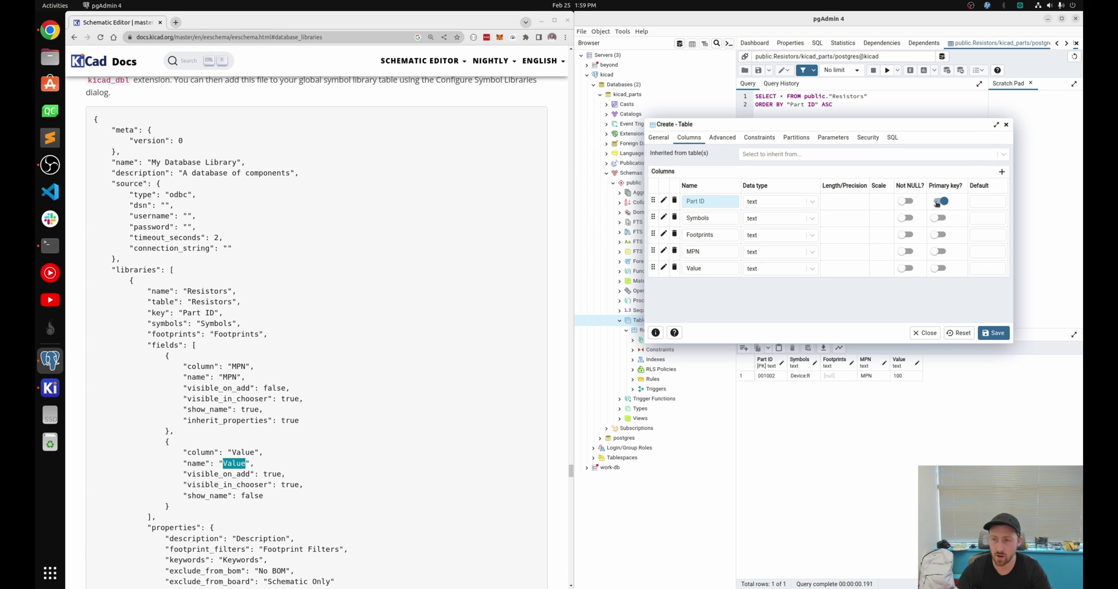
click(994, 333)
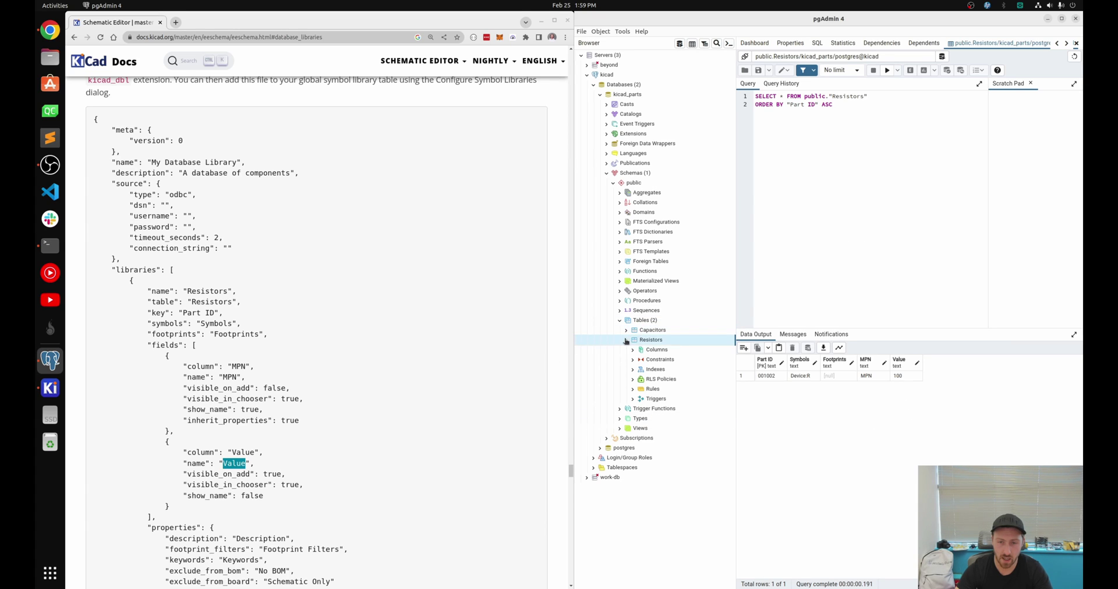
View all rows of the empty Capacitors table, then return to the KiCad project manager.
click(626, 340)
right_click(638, 334)
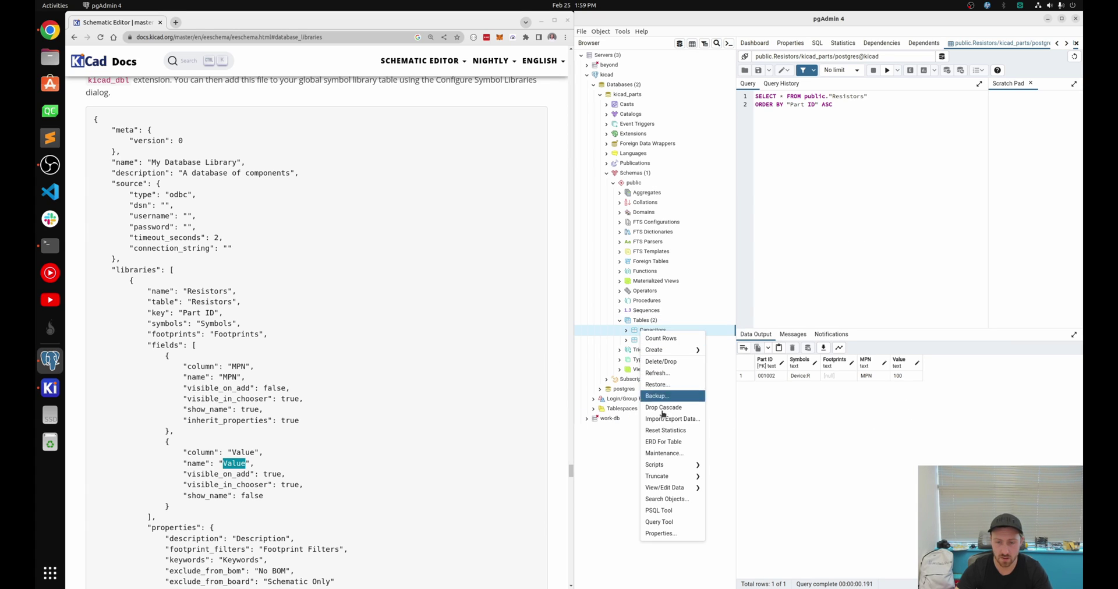
mouse_move(674, 488)
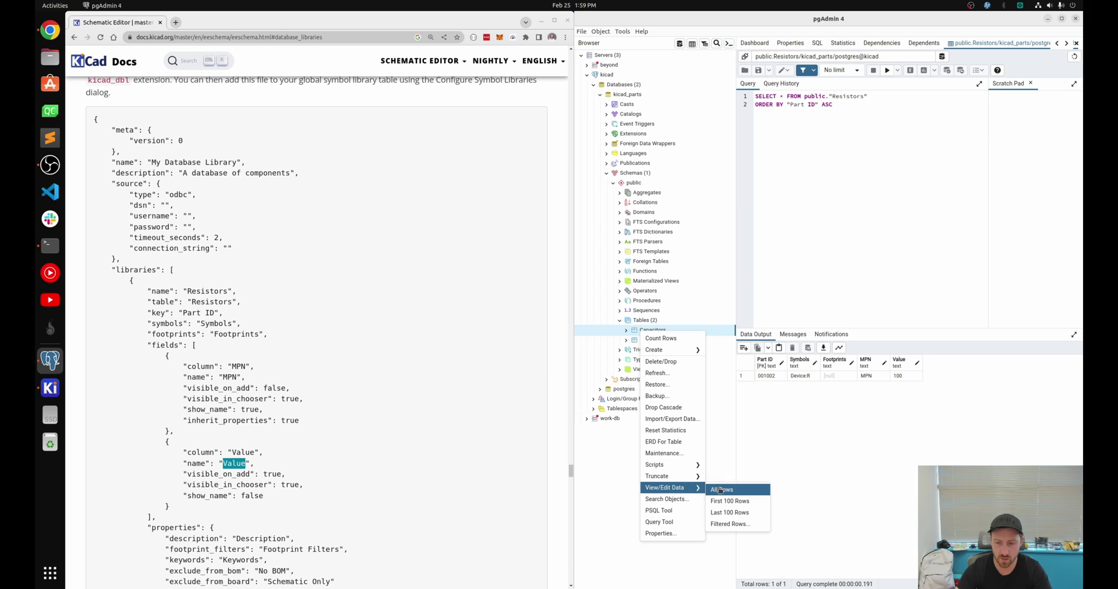
click(721, 490)
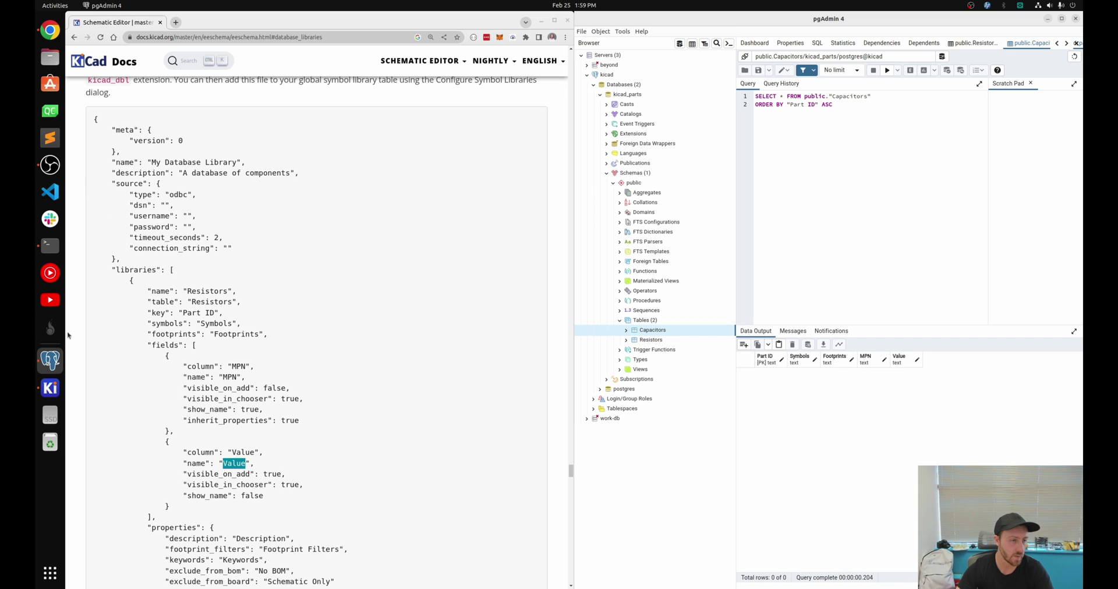
click(50, 388)
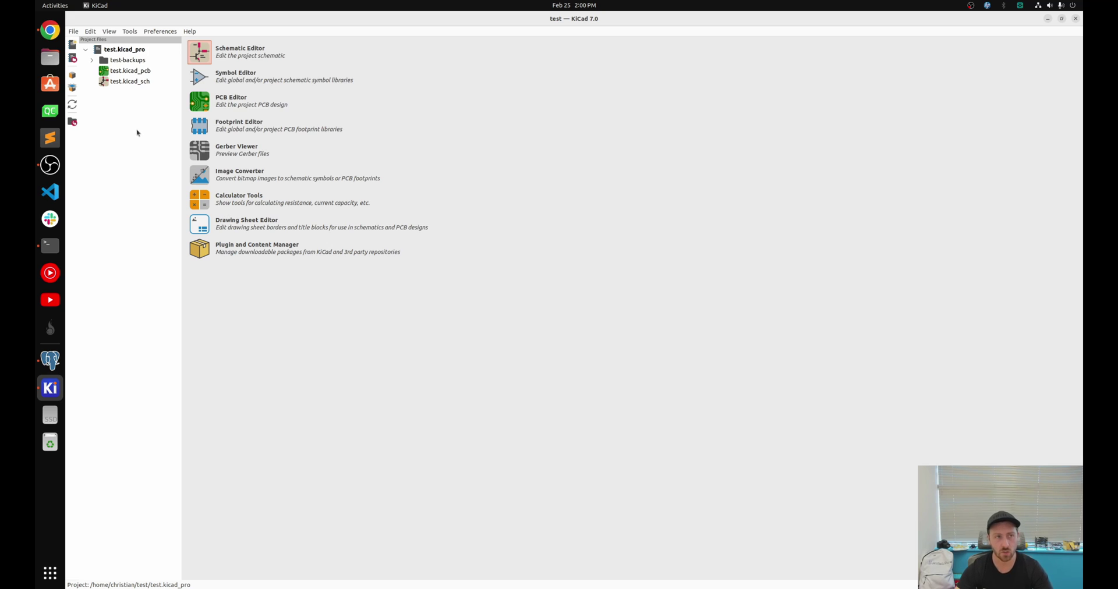
Open Manage Symbol Libraries, enlarge the dialog and select the Database library row.
click(165, 34)
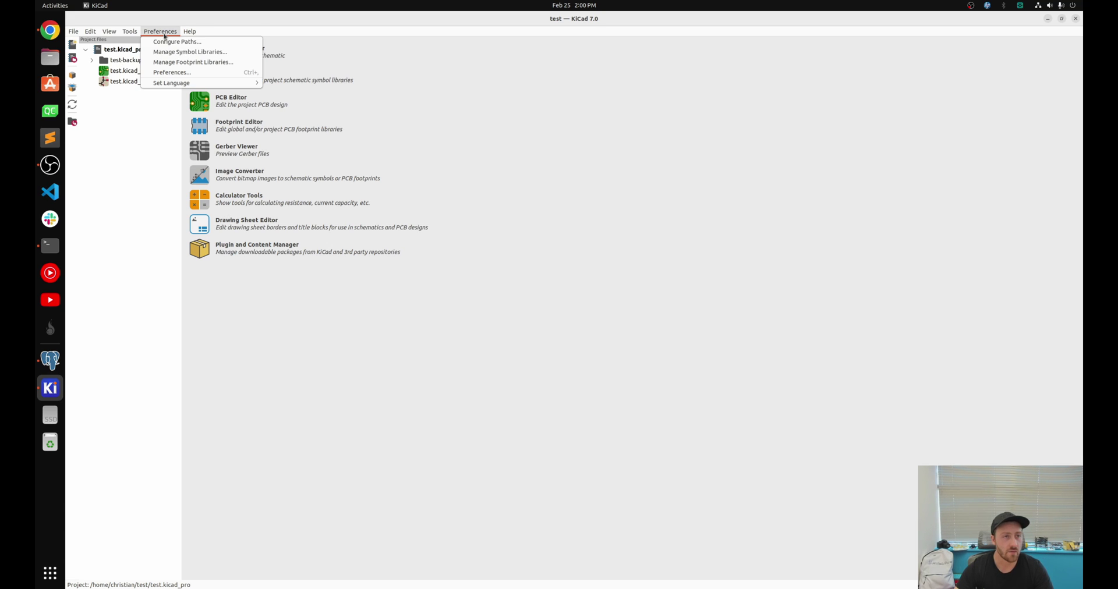
click(192, 52)
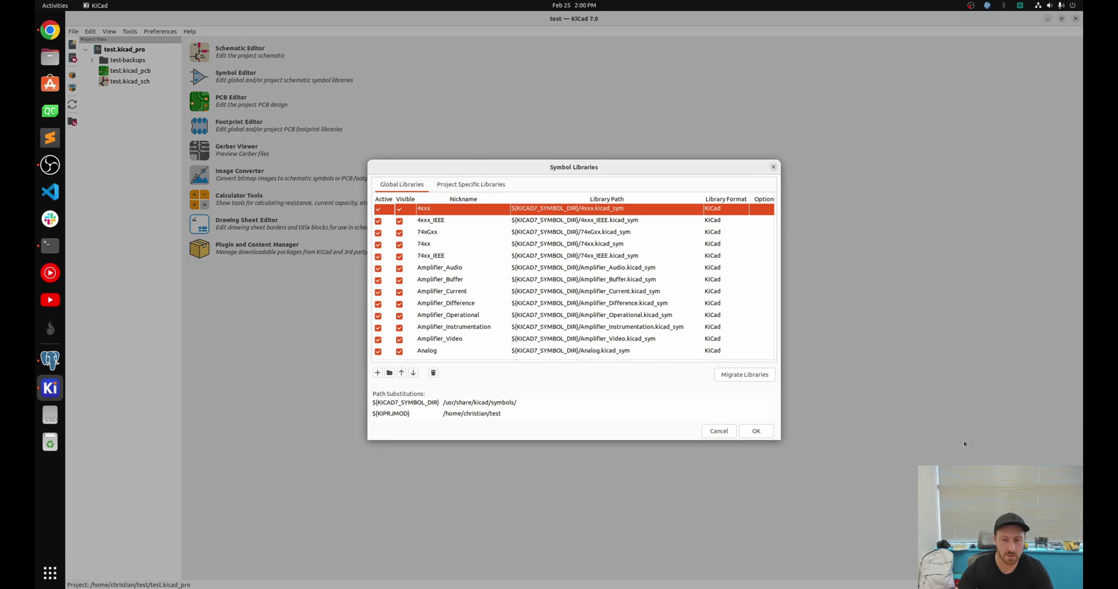
drag(785, 444, 1035, 541)
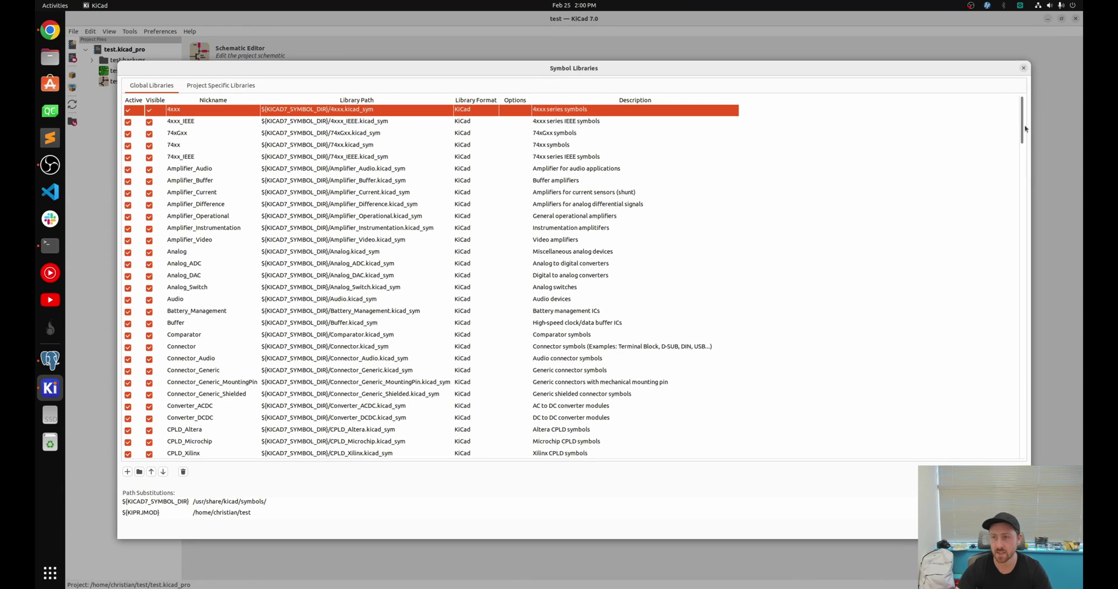
drag(1022, 132, 1021, 433)
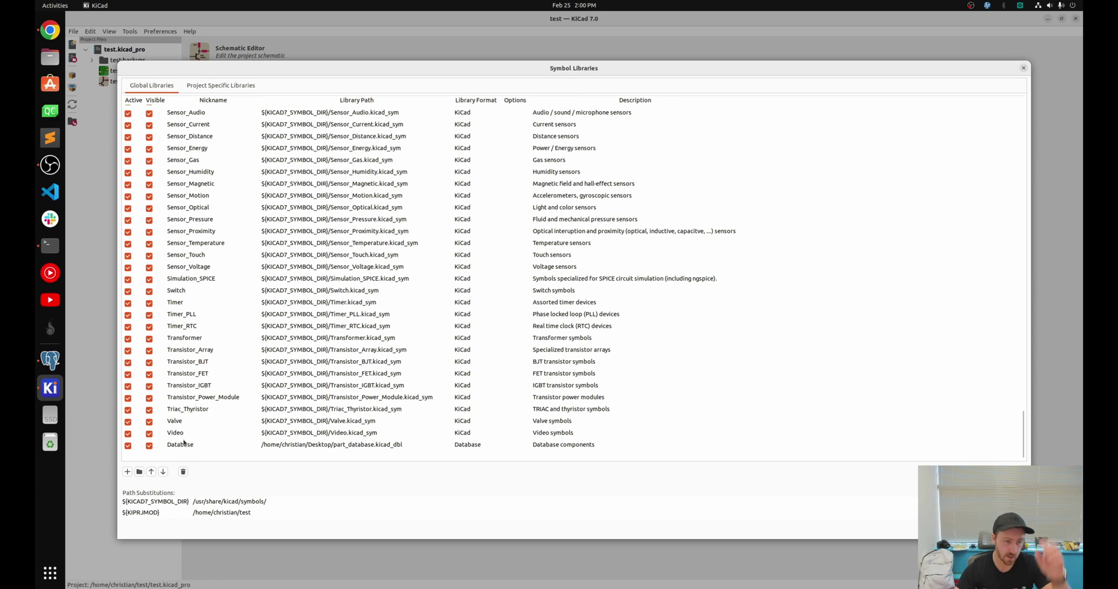
click(203, 440)
double_click(207, 446)
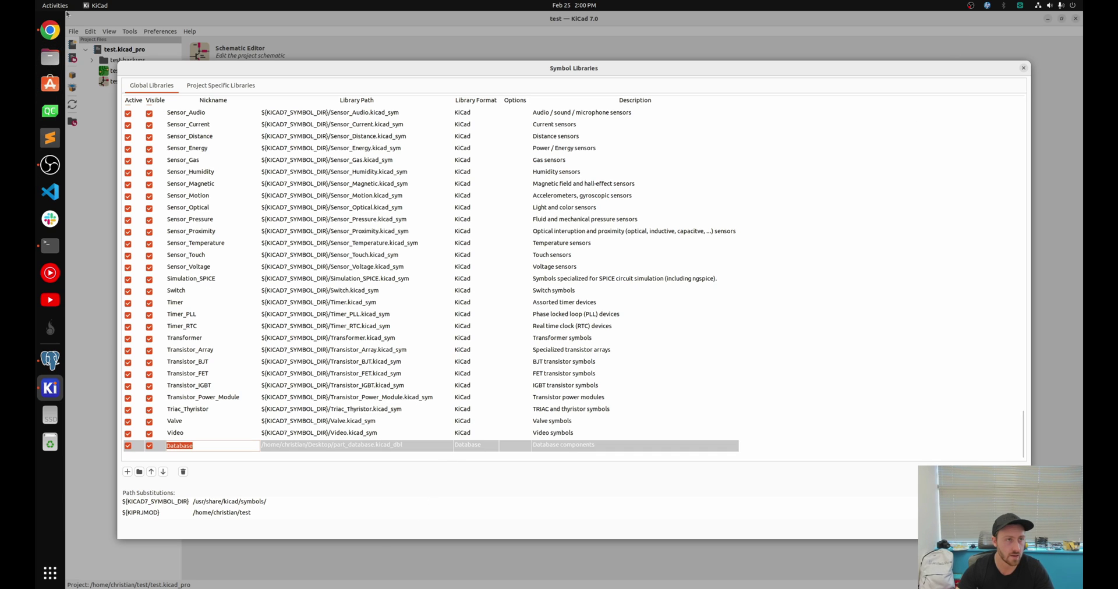
Check the KiCad database library docs, then bring up part_database.kicad_dbl in VS Code.
click(49, 29)
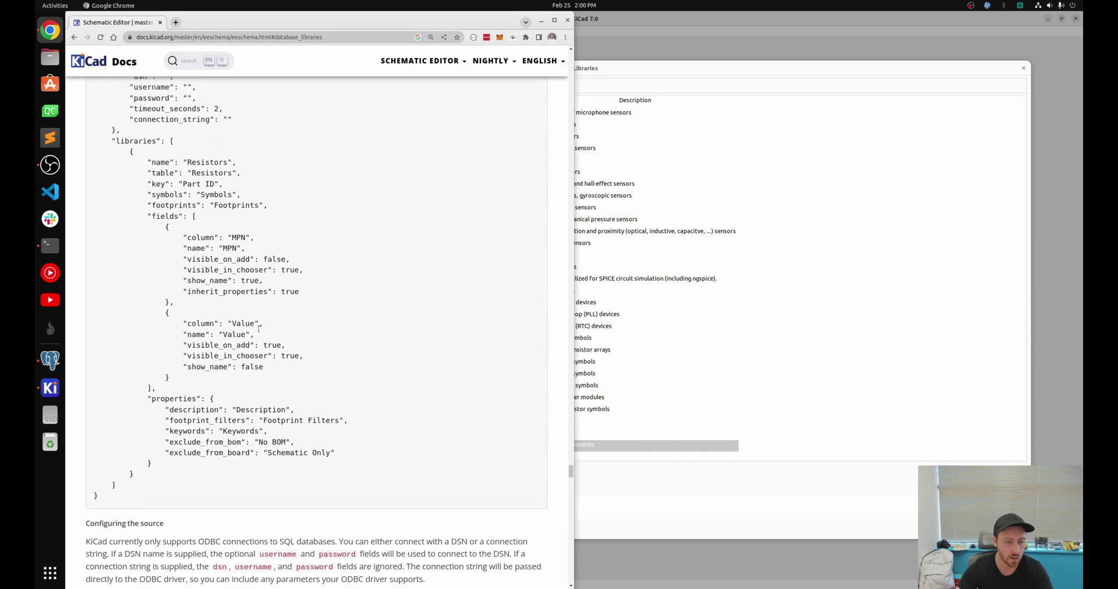
scroll(259, 329, down, 1)
scroll(259, 329, up, 4)
click(719, 385)
click(720, 386)
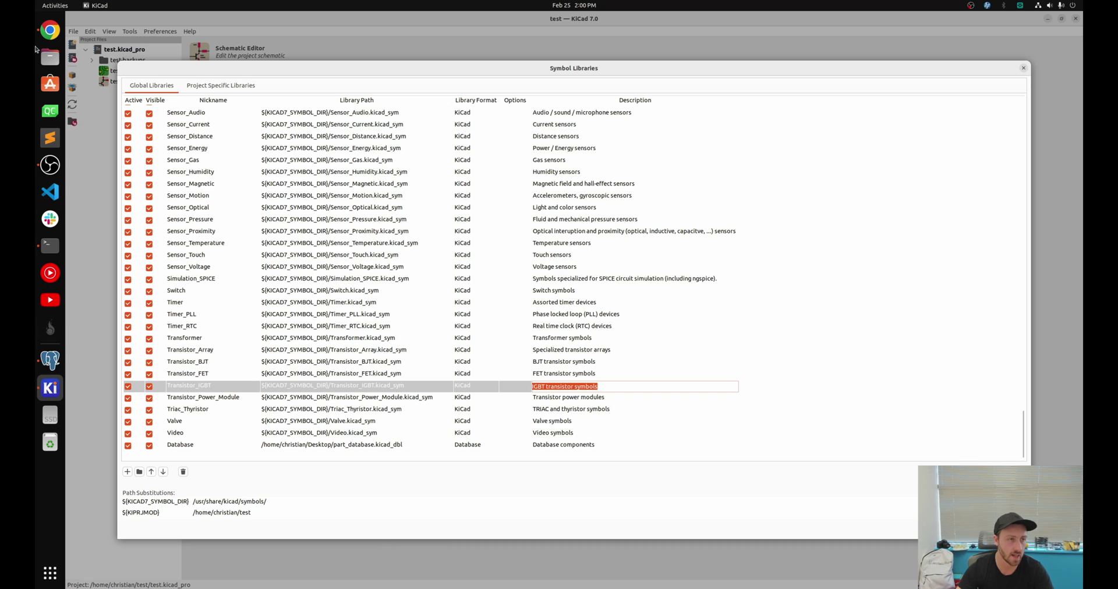
click(50, 192)
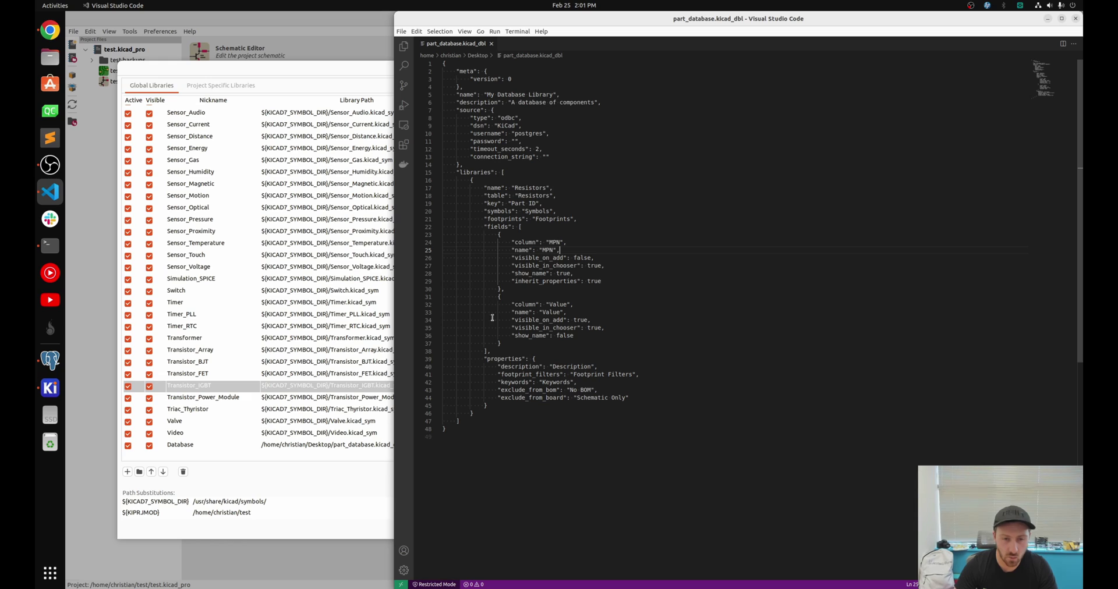
Copy the Resistors library block and paste a comma-separated duplicate right after it.
click(505, 398)
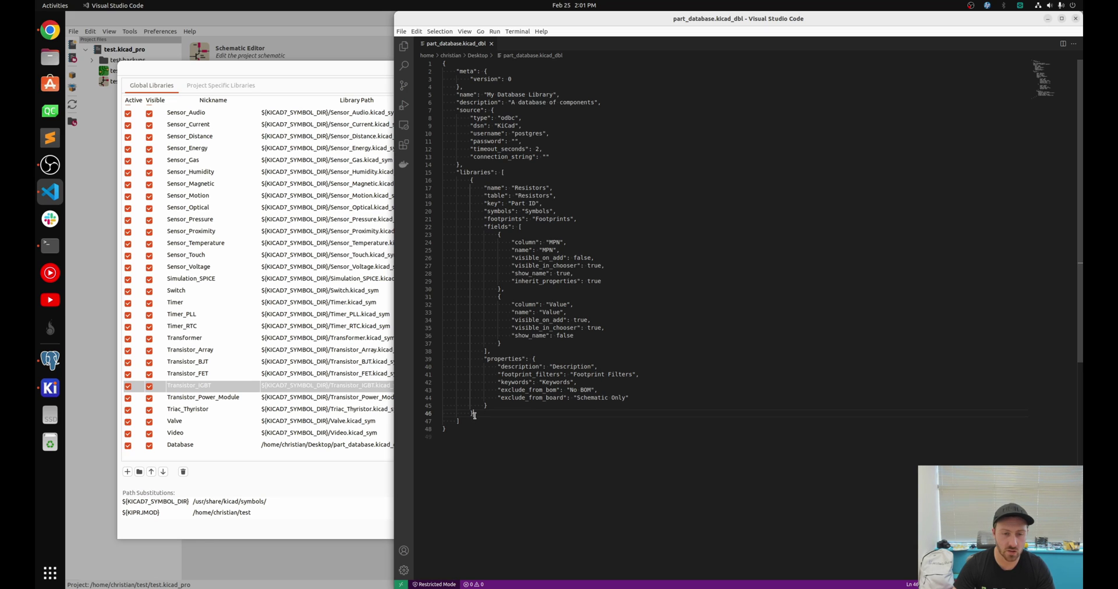
drag(473, 413, 452, 181)
key(ctrl+c)
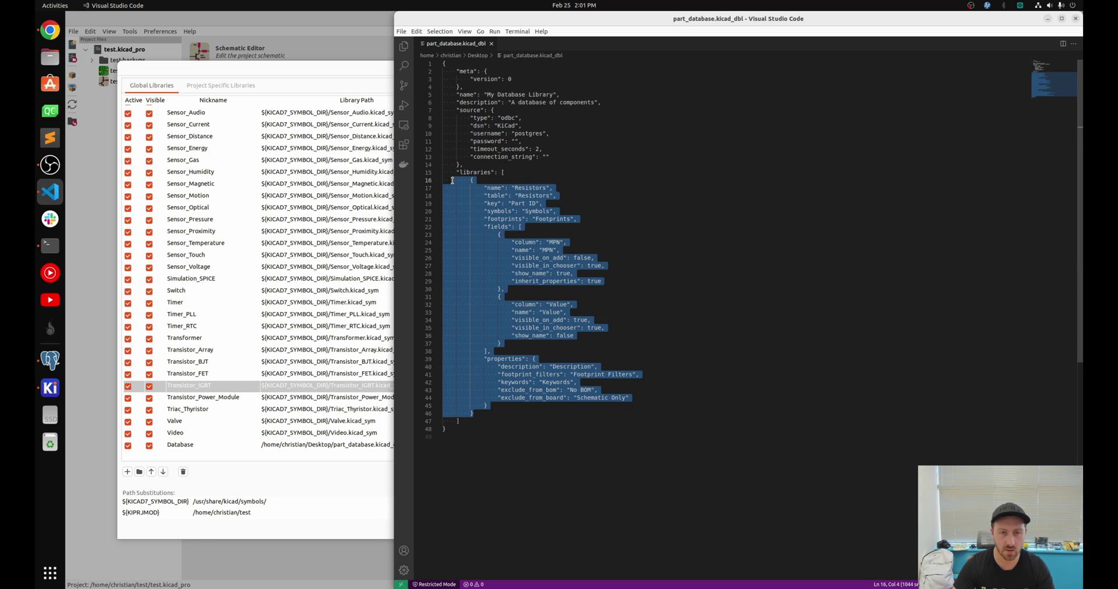
click(482, 412)
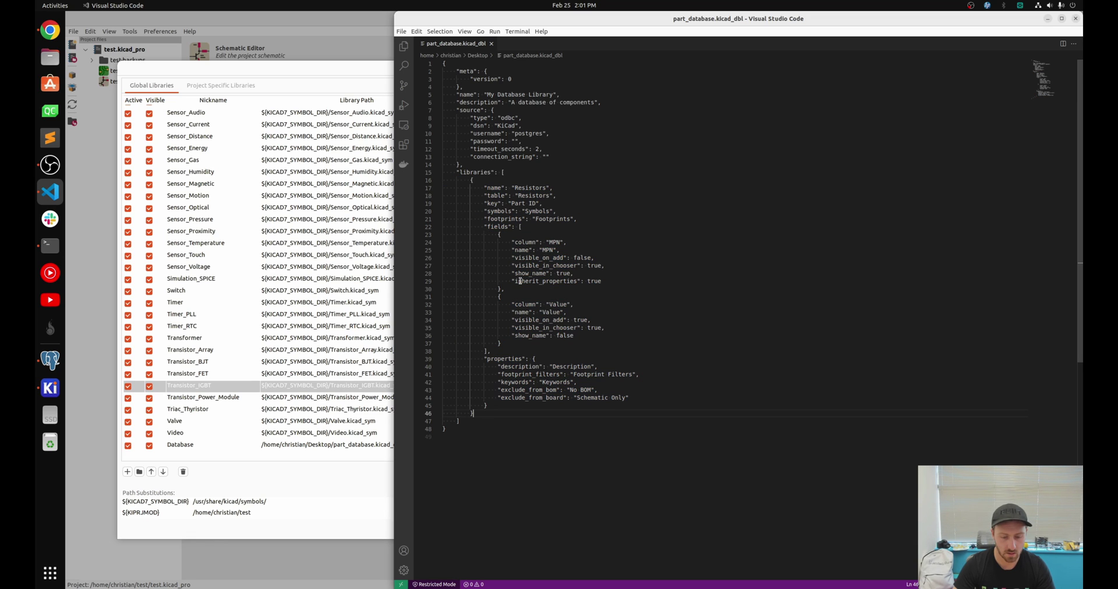
text(,)
key(Return)
key(ctrl+v)
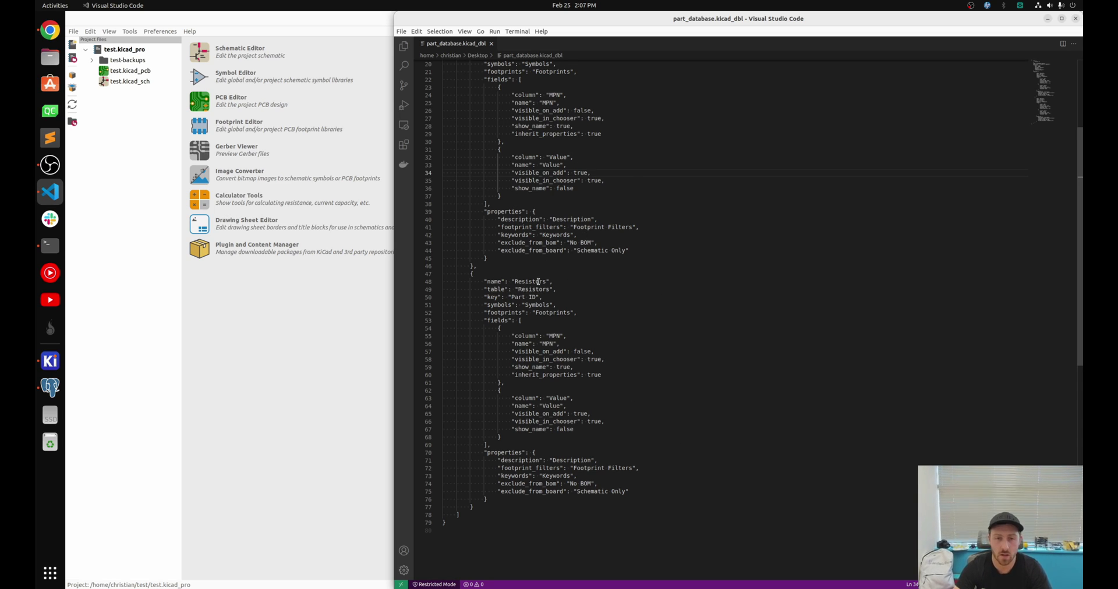
Change the duplicated library's "name" value to "Capacitors".
click(538, 282)
text(Ca)
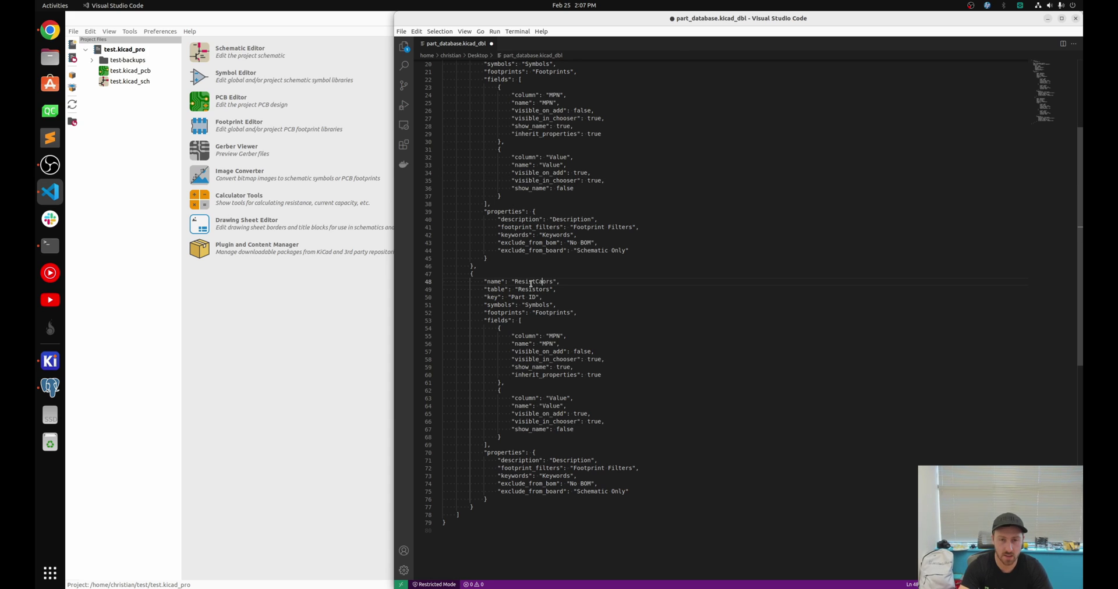
key(BackSpace)
key(BackSpace)
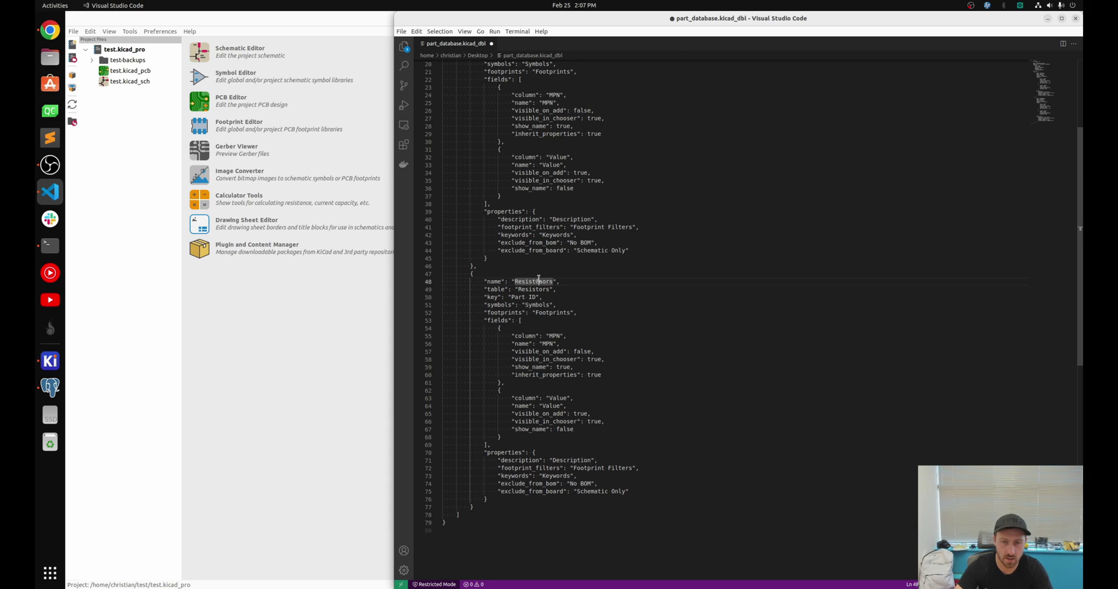
text(Ca)
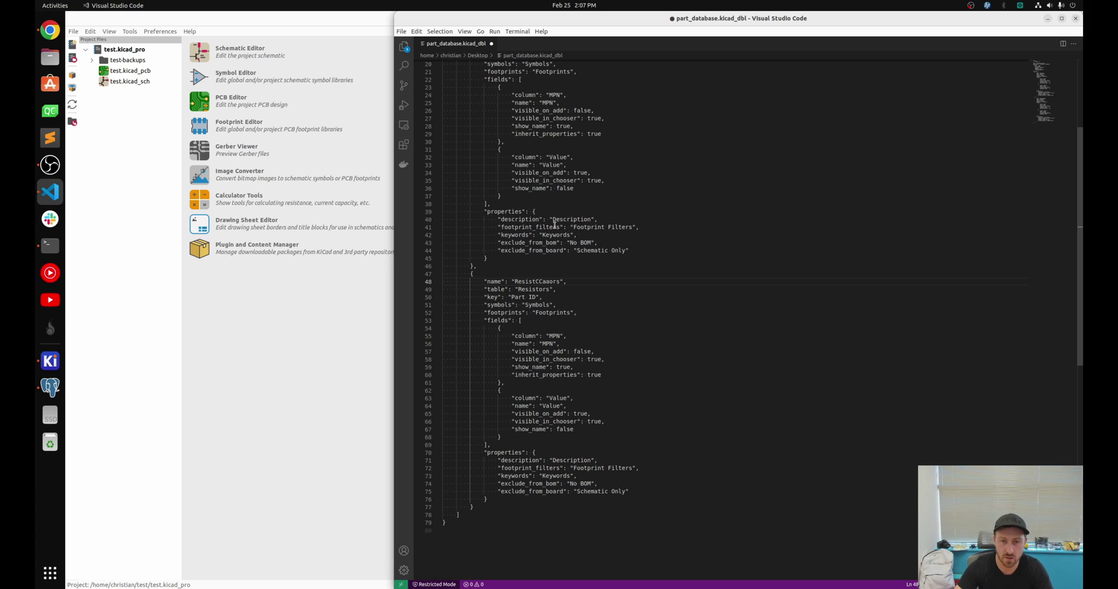
drag(558, 282, 515, 281)
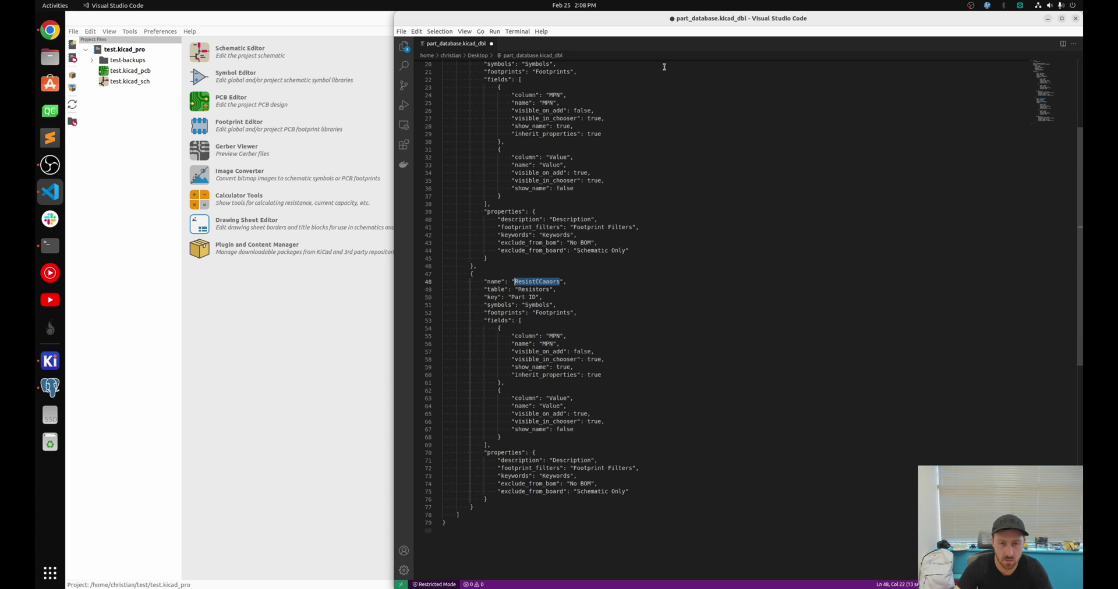
key(BackSpace)
text(Capac)
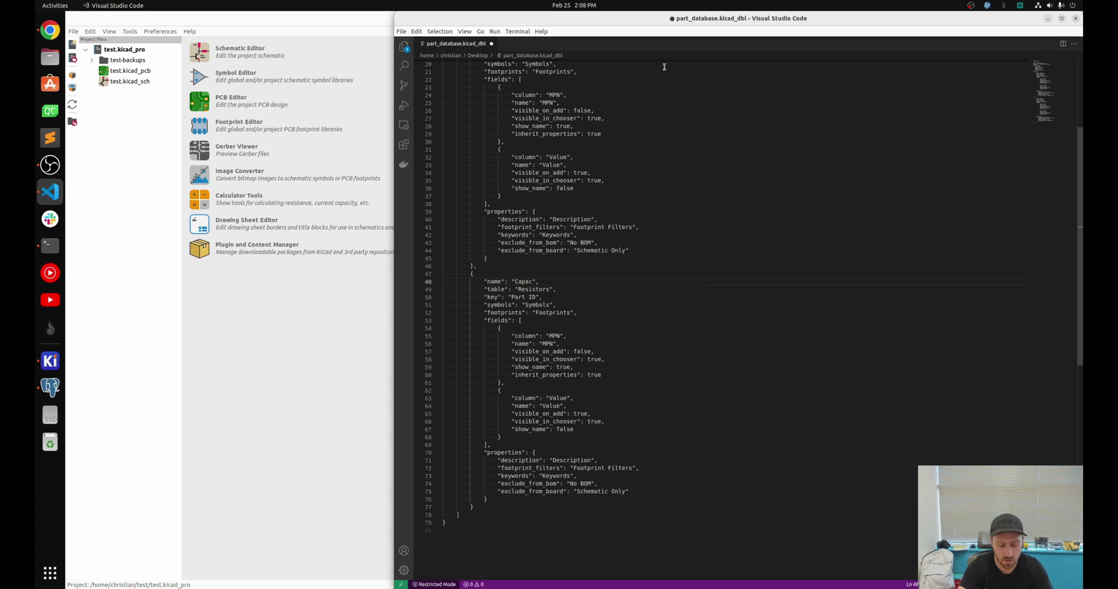
text(itors)
Set its "table" value to "Capacitors" and save part_database.kicad_dbl.
key(Down)
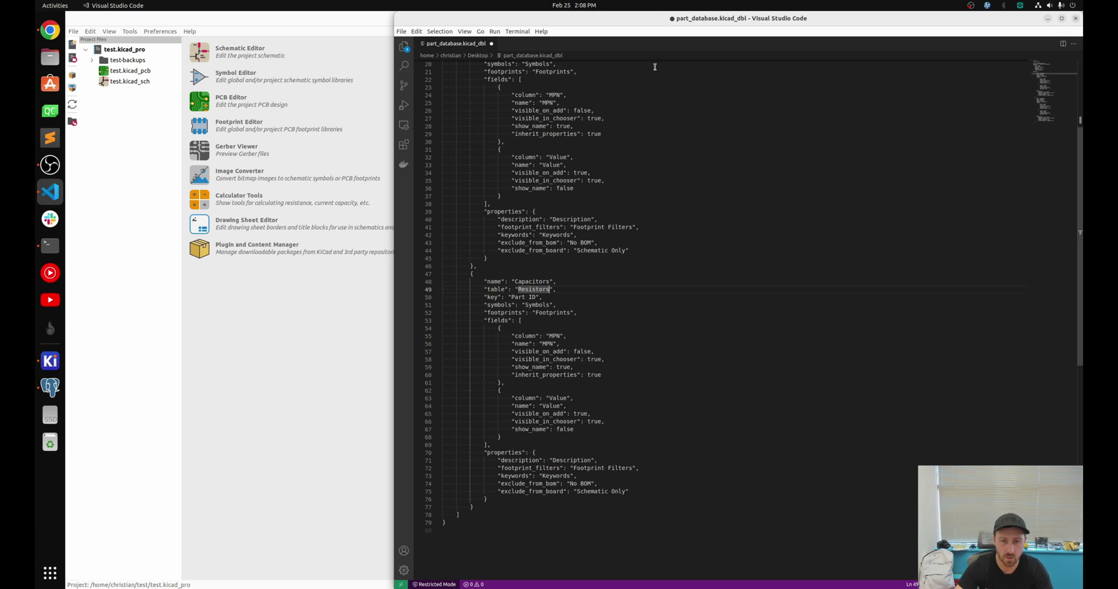
key(BackSpace)
key(BackSpace)
key(BackSpace)
key(BackSpace)
key(BackSpace)
key(BackSpace)
key(BackSpace)
key(BackSpace)
key(BackSpace)
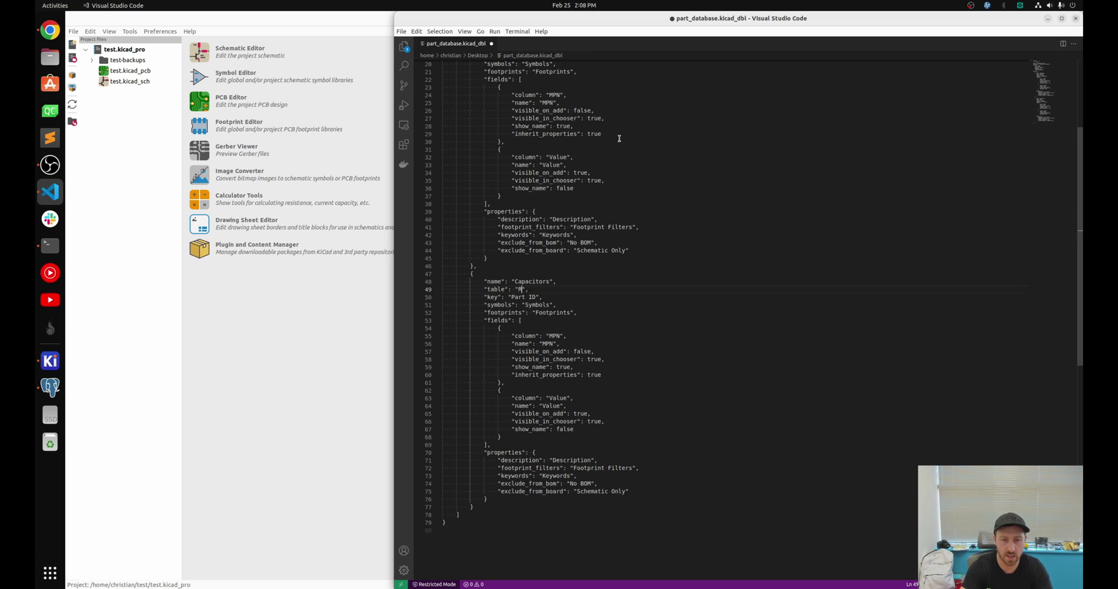
text(Capacitors)
key(ctrl+s)
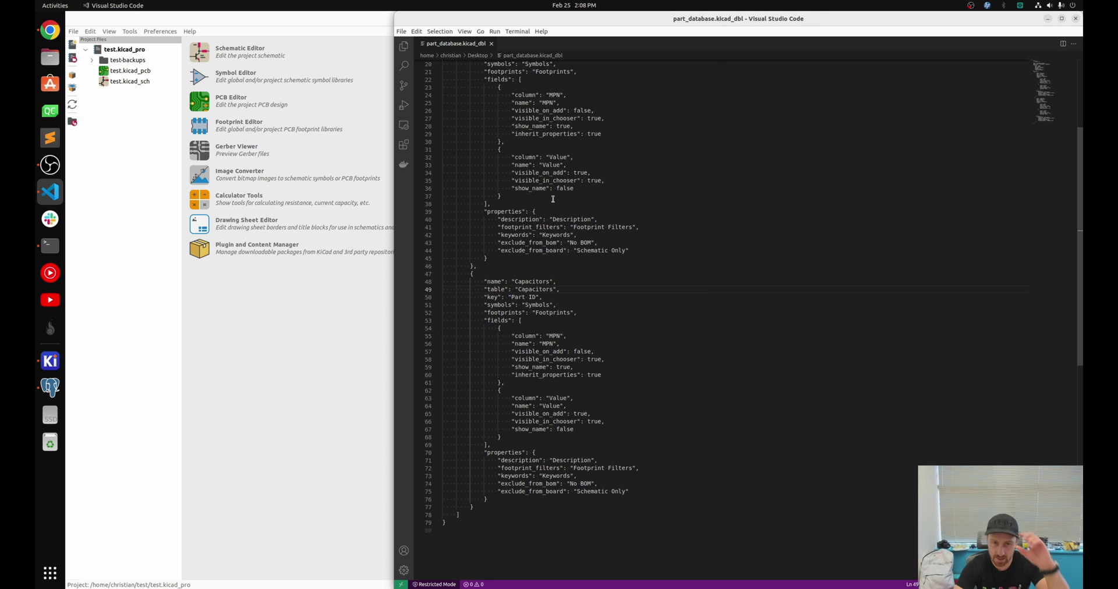
scroll(514, 139, up, 1)
scroll(569, 207, up, 5)
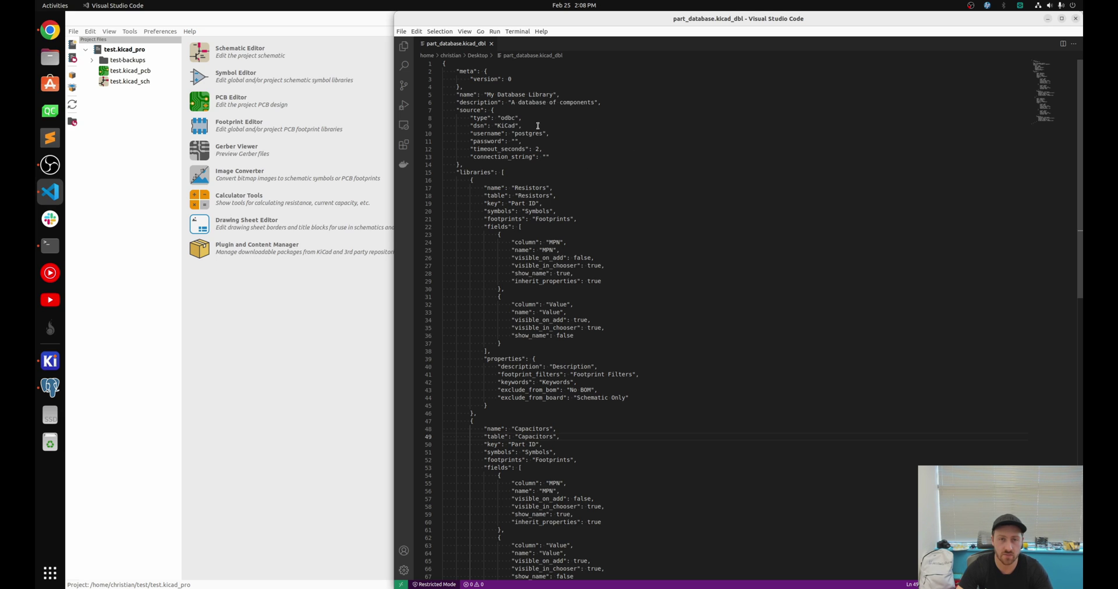
scroll(727, 335, down, 3)
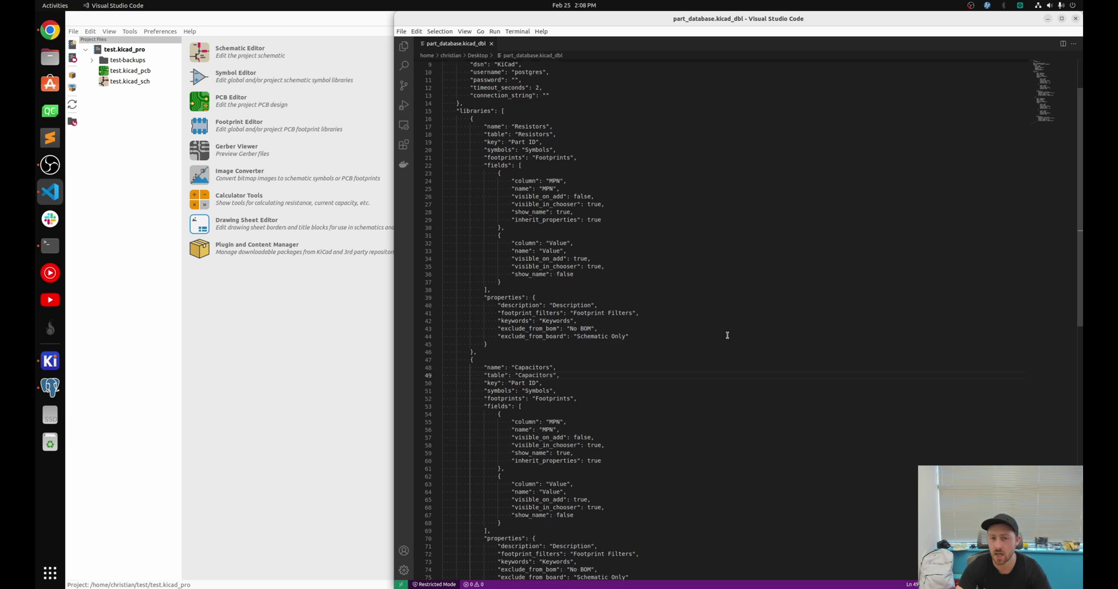
scroll(706, 336, down, 2)
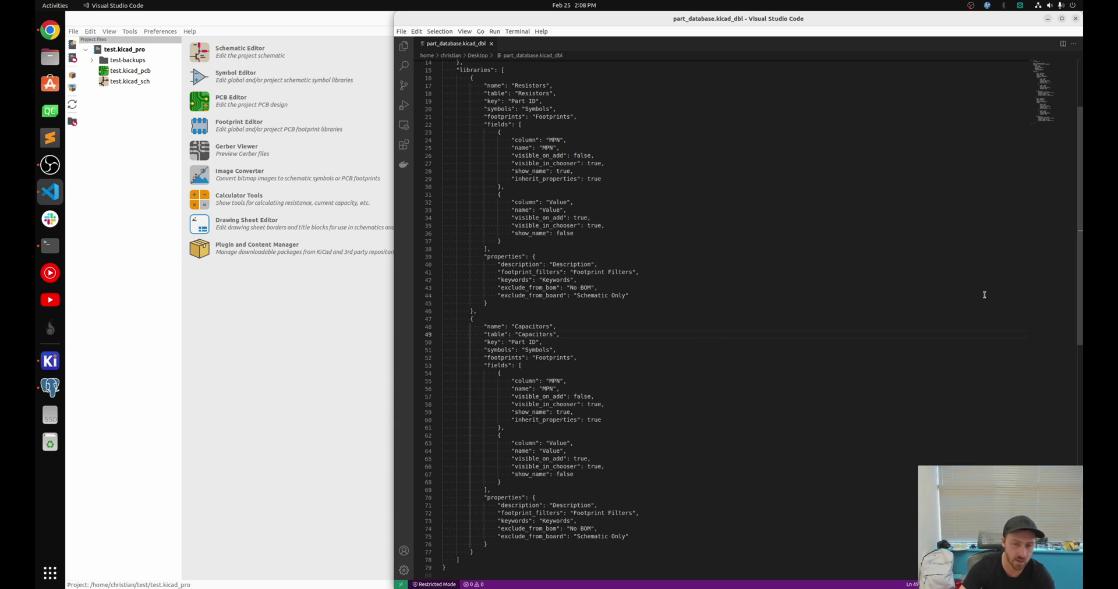
Back in KiCad, open Manage Symbol Libraries and scroll to the end of the list.
click(305, 332)
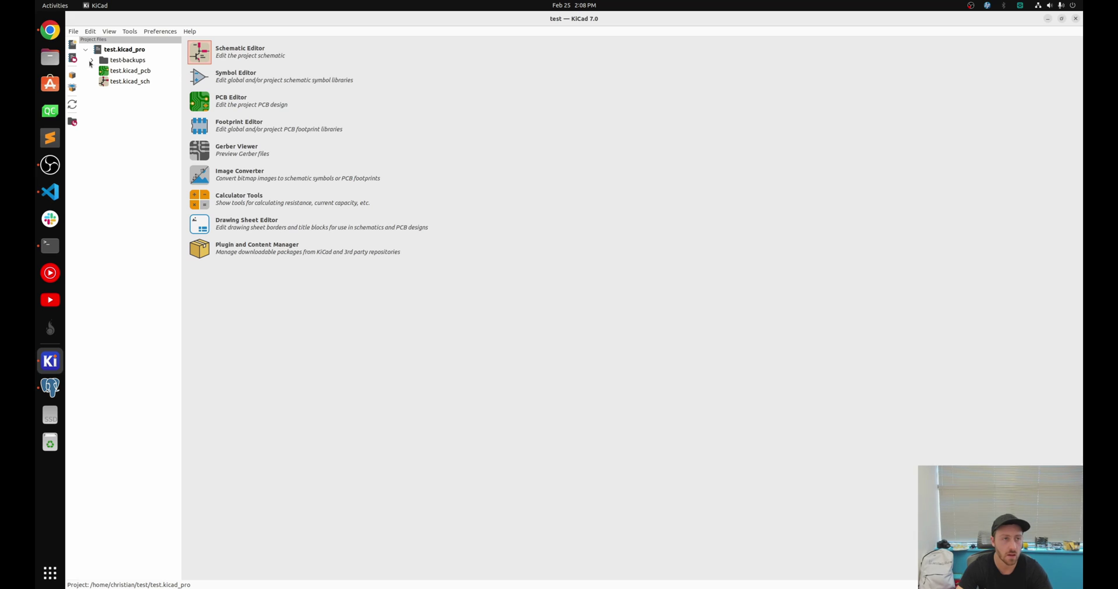
click(152, 32)
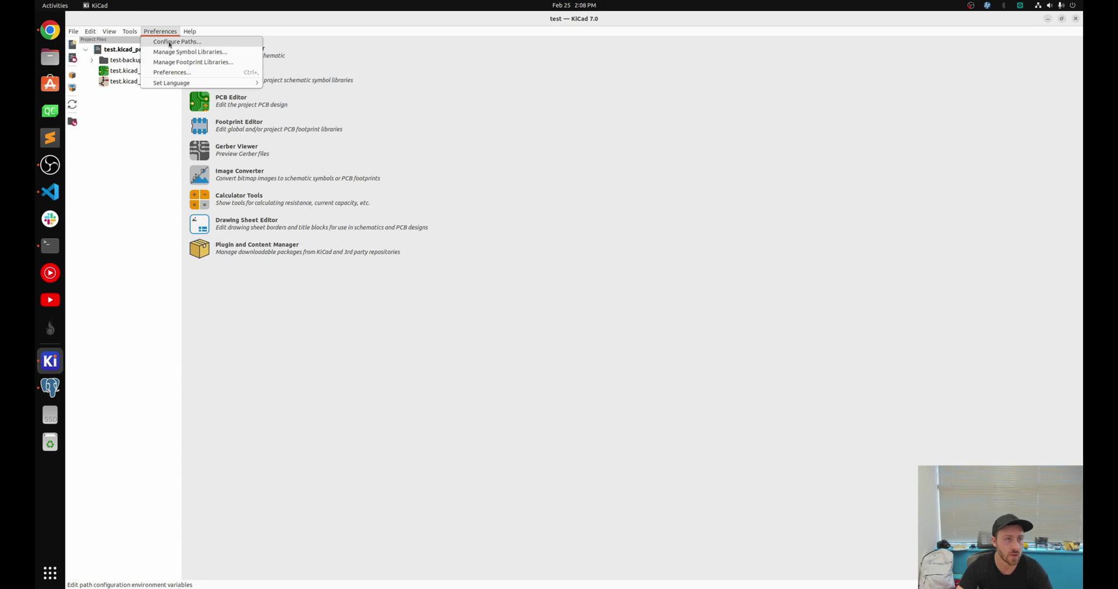
click(185, 51)
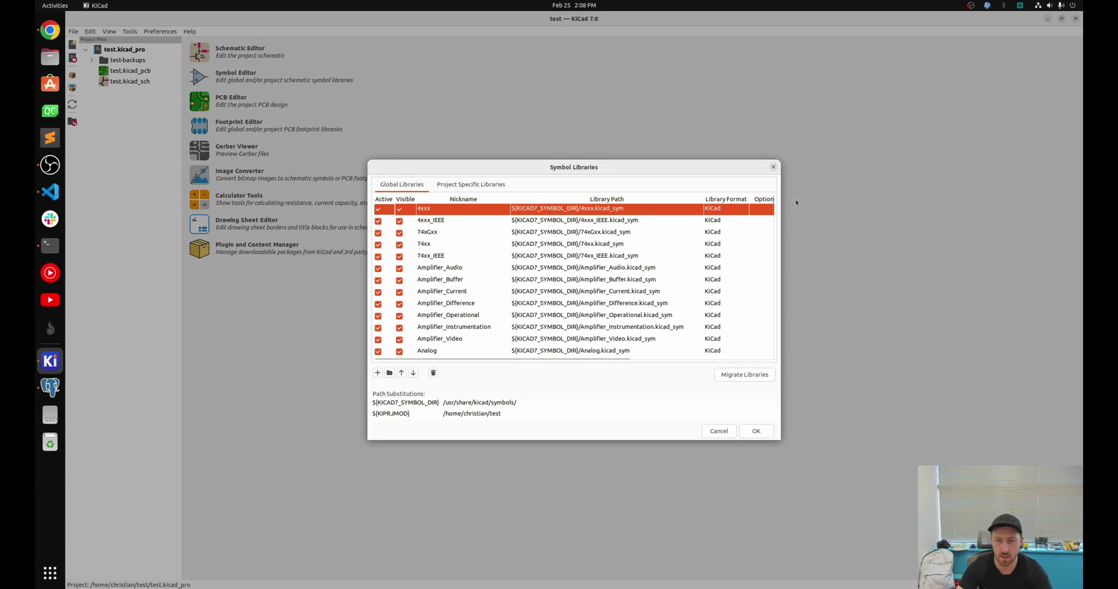
scroll(775, 237, down, 1)
scroll(748, 349, down, 20)
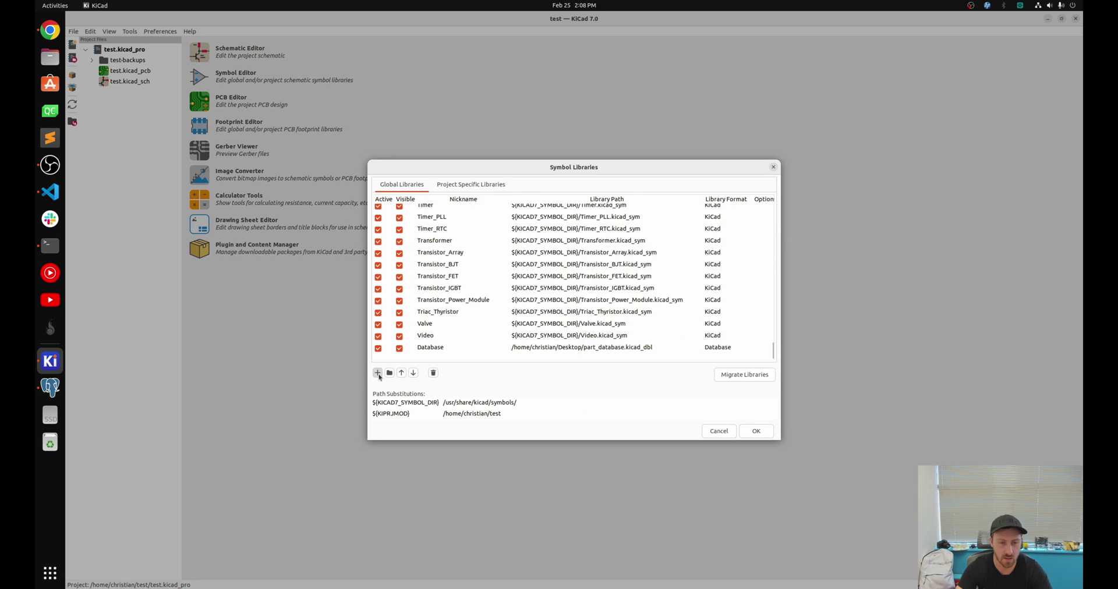
Add a library row nicknamed youtube pointing to part_database.kicad_dbl.
click(377, 372)
text(y)
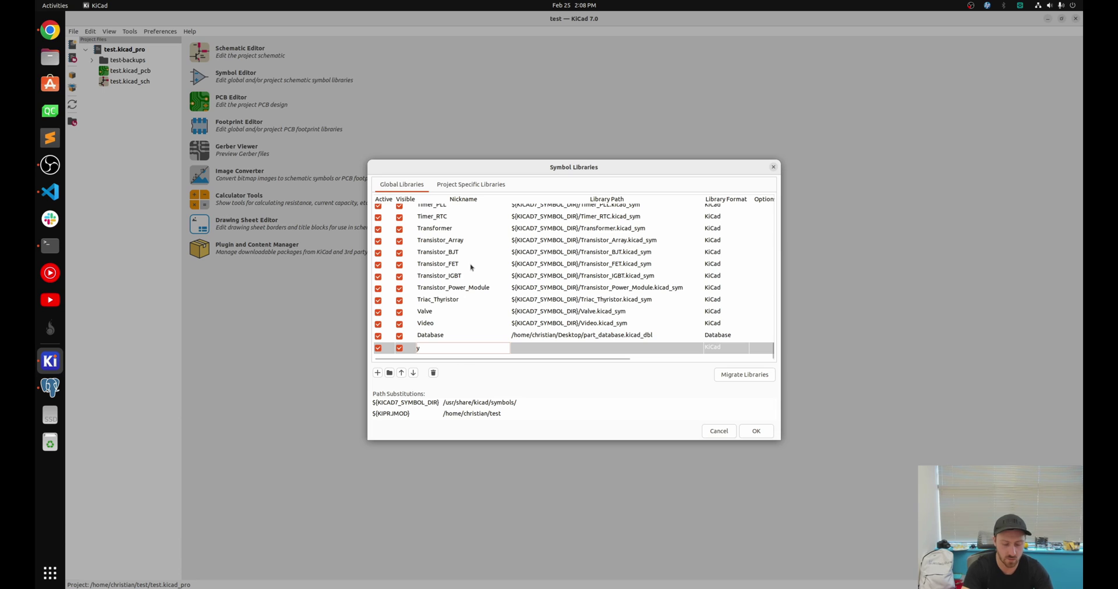
text(outube)
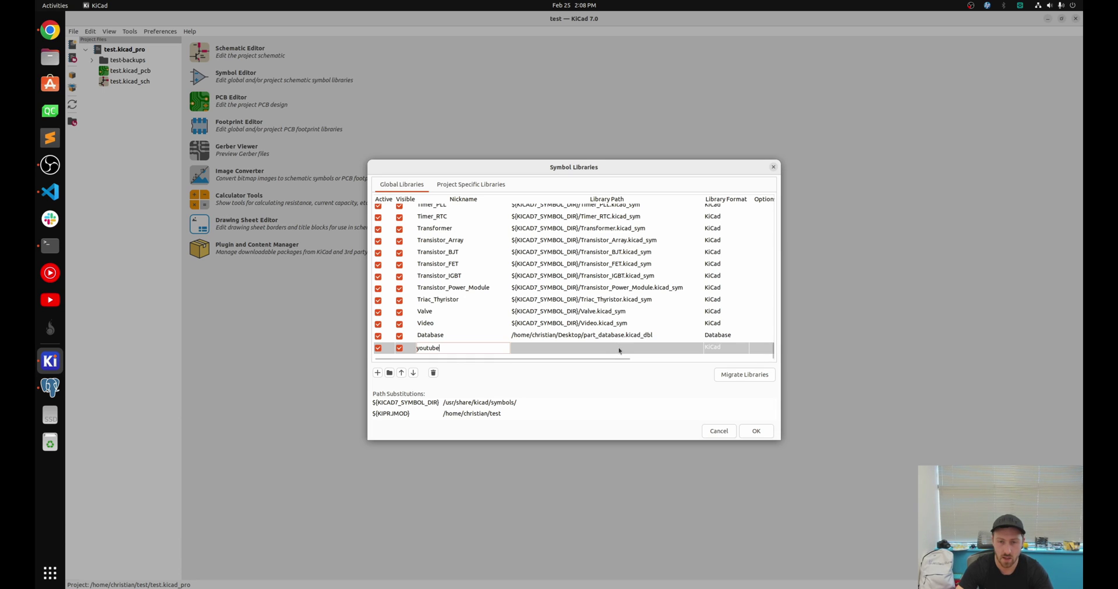
click(608, 347)
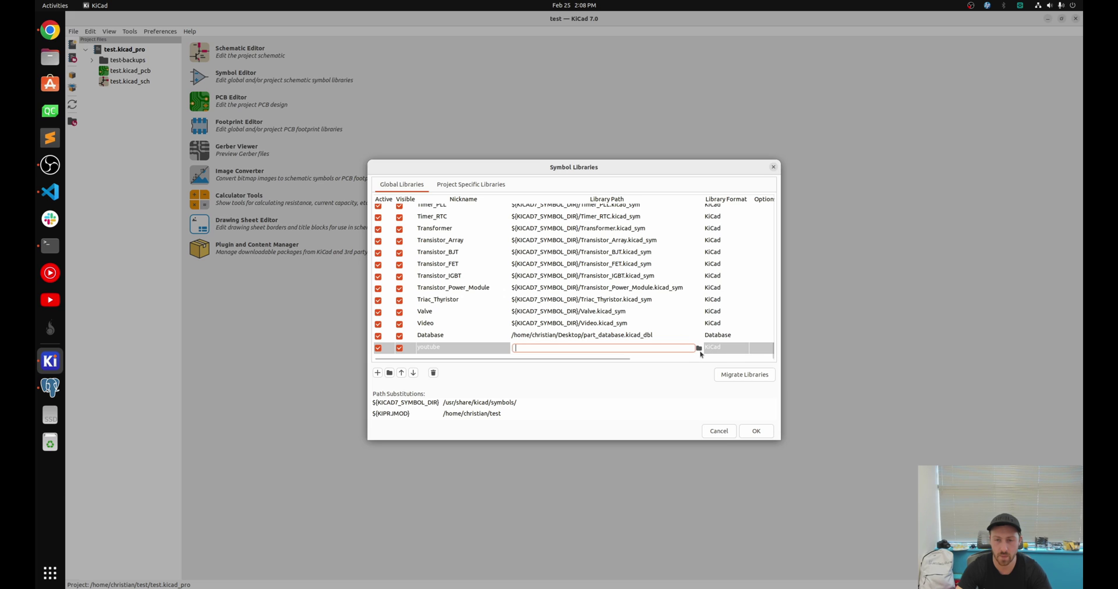
click(698, 348)
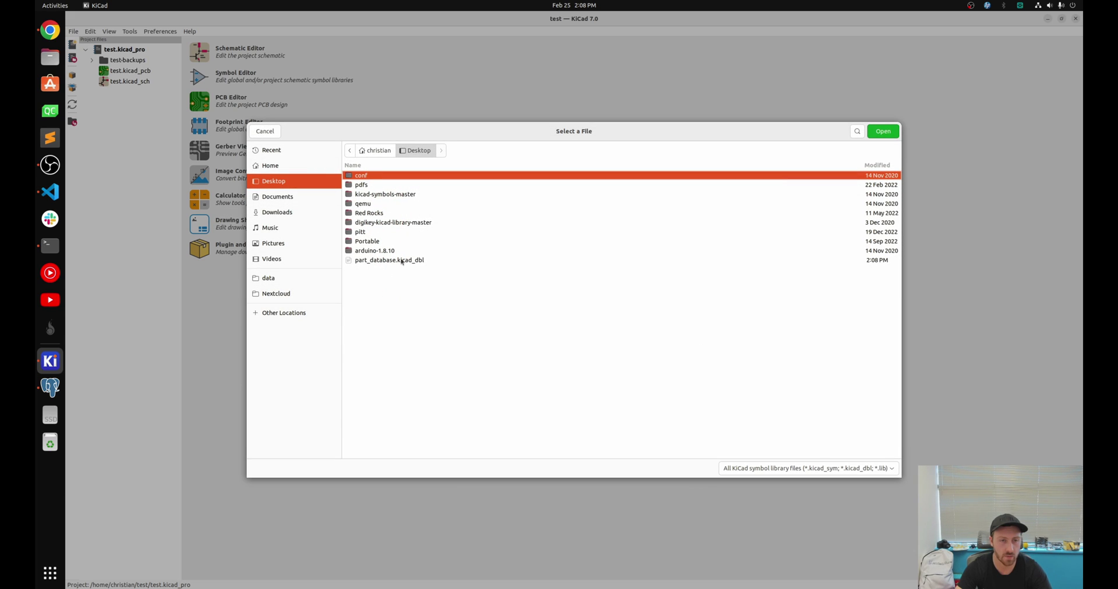
click(402, 261)
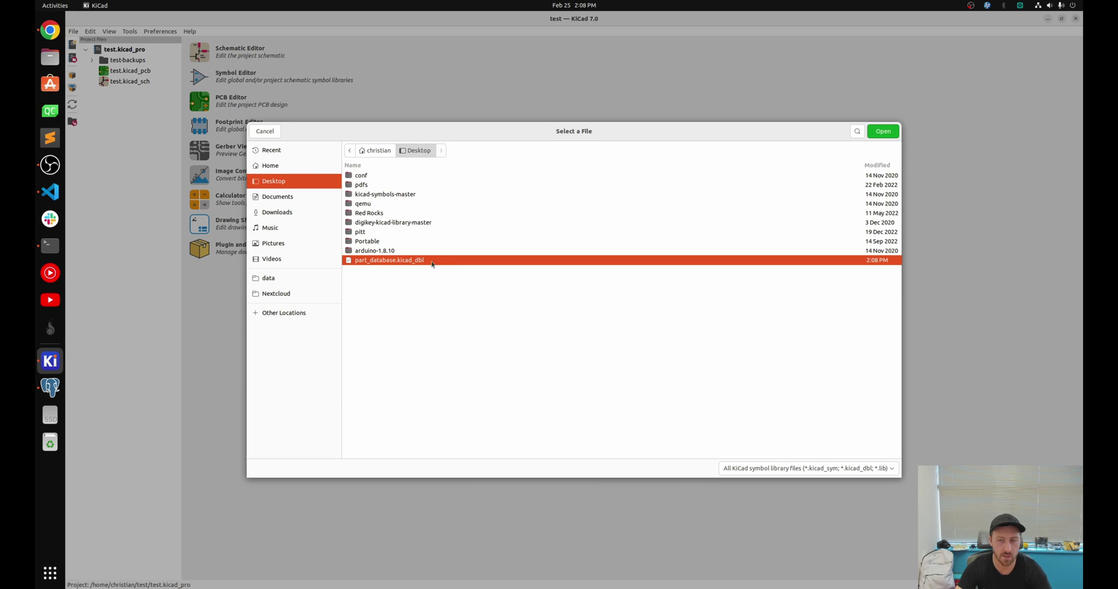
click(894, 134)
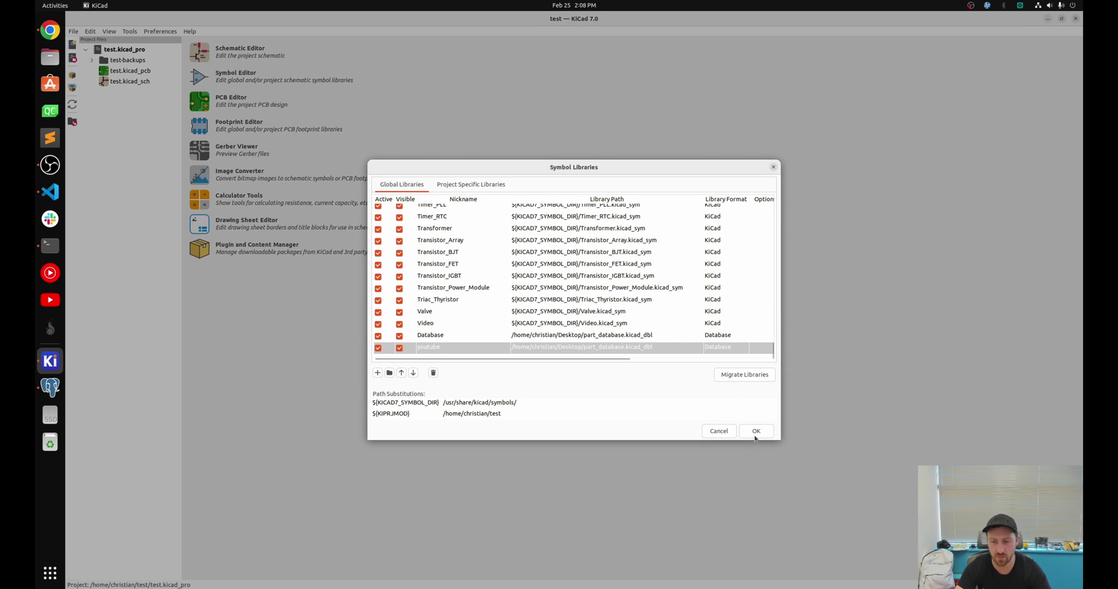
Enlarge the list and delete the youtube entry, leaving only the Database library.
drag(780, 441, 1081, 545)
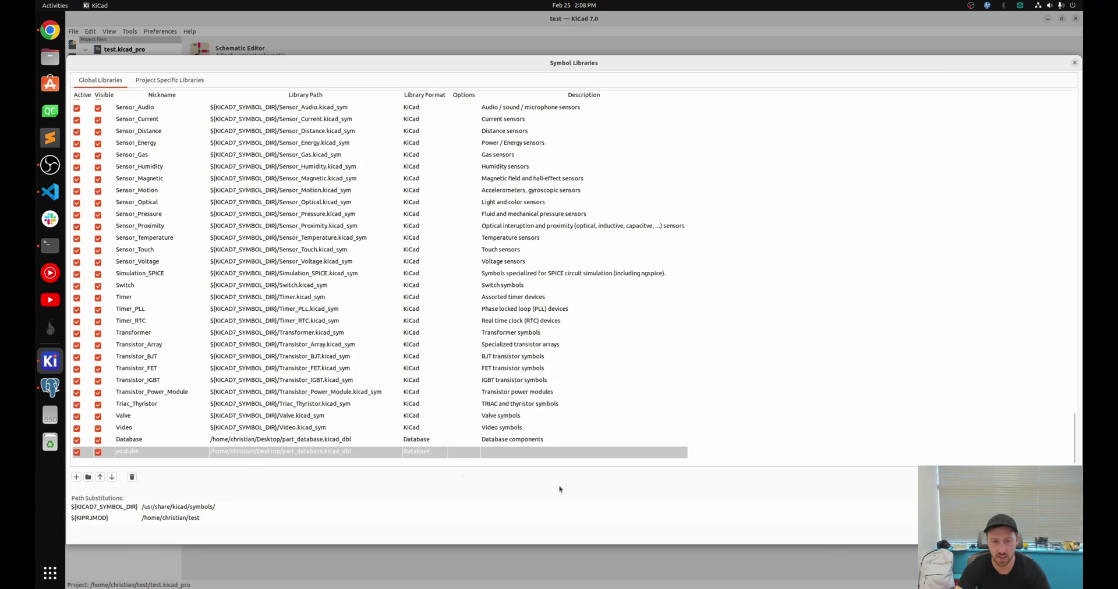
click(531, 452)
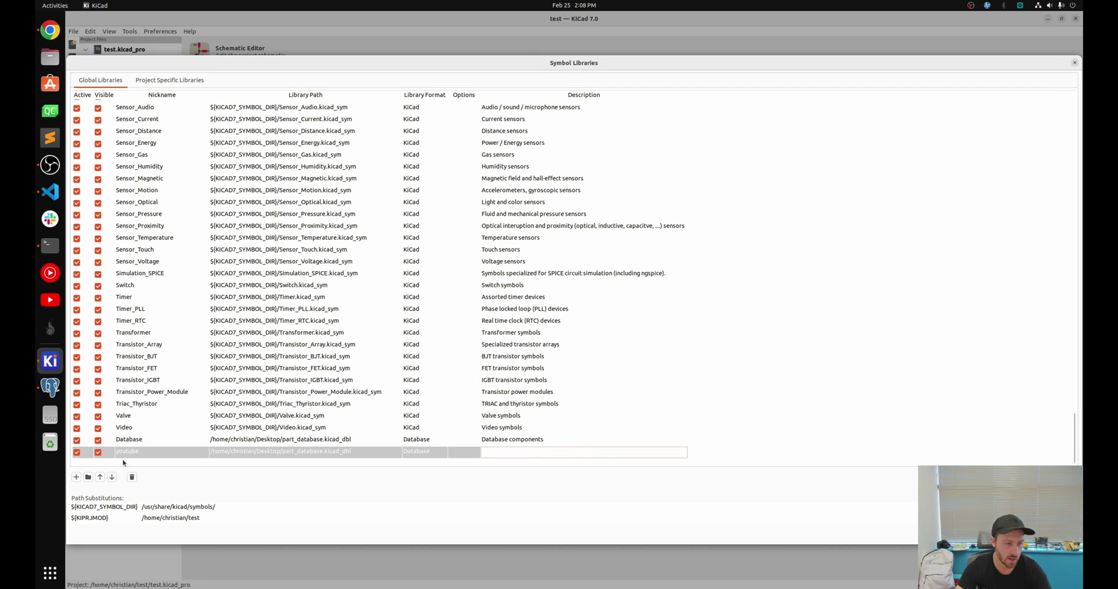
click(132, 477)
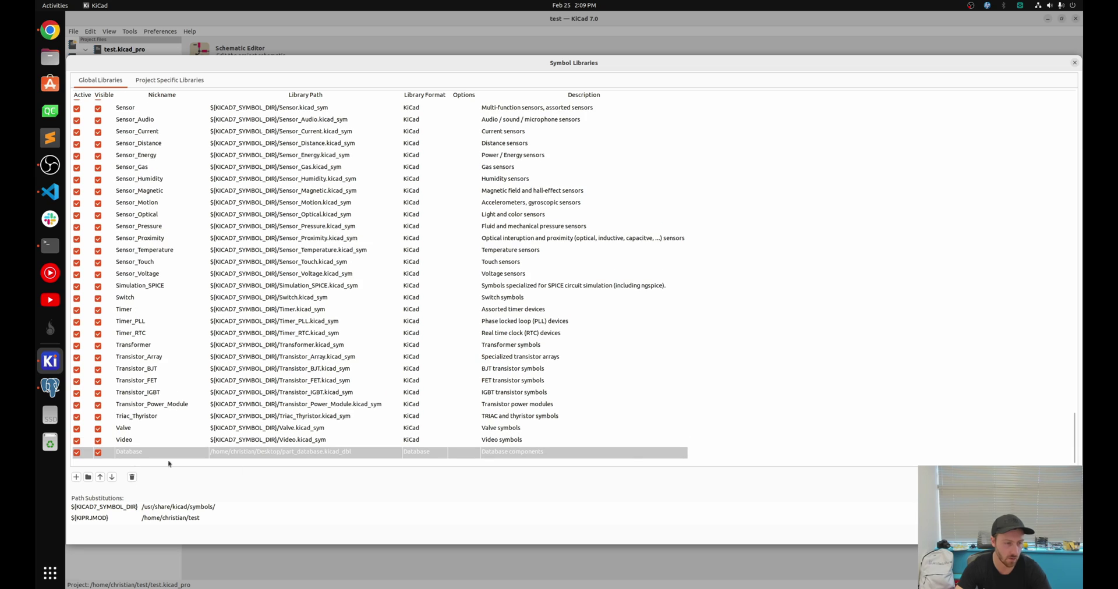
click(549, 451)
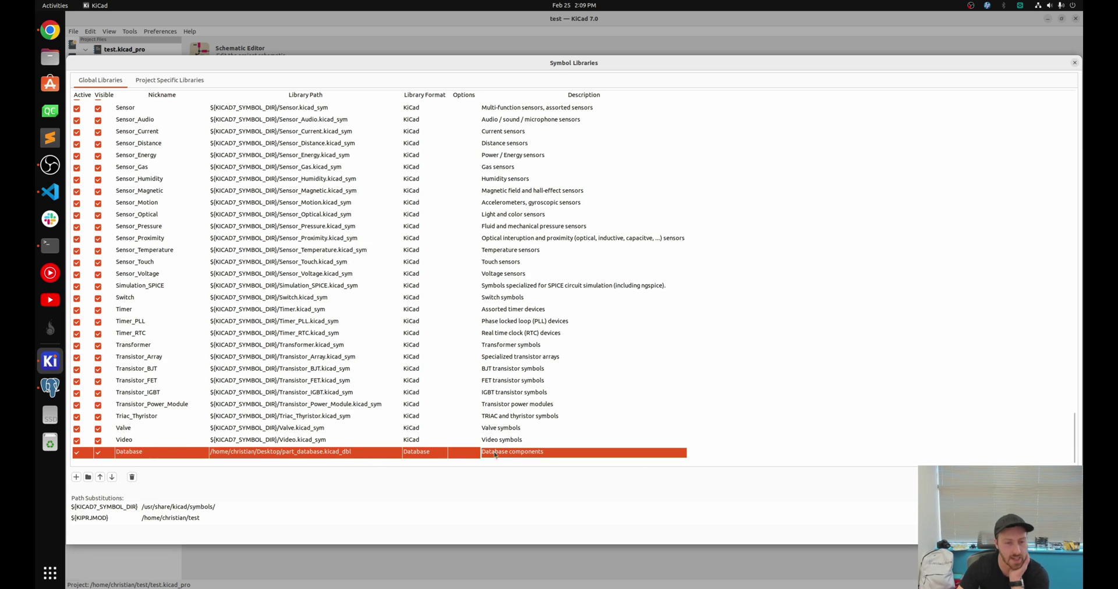
key(Escape)
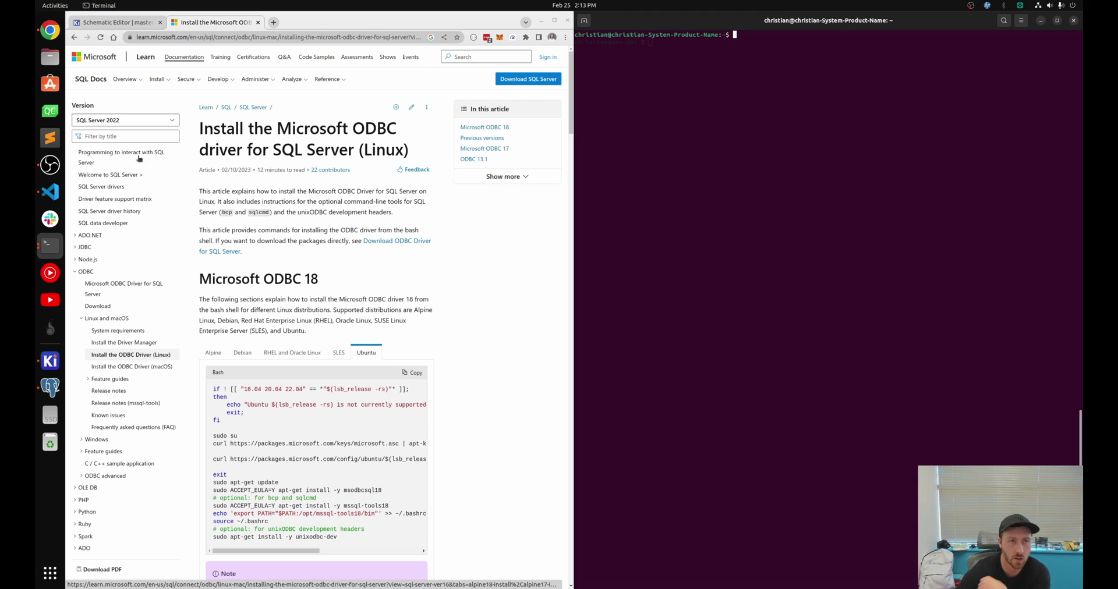
Open the obcd_install.sh script in vim to review it, then quit with :q.
scroll(318, 291, down, 3)
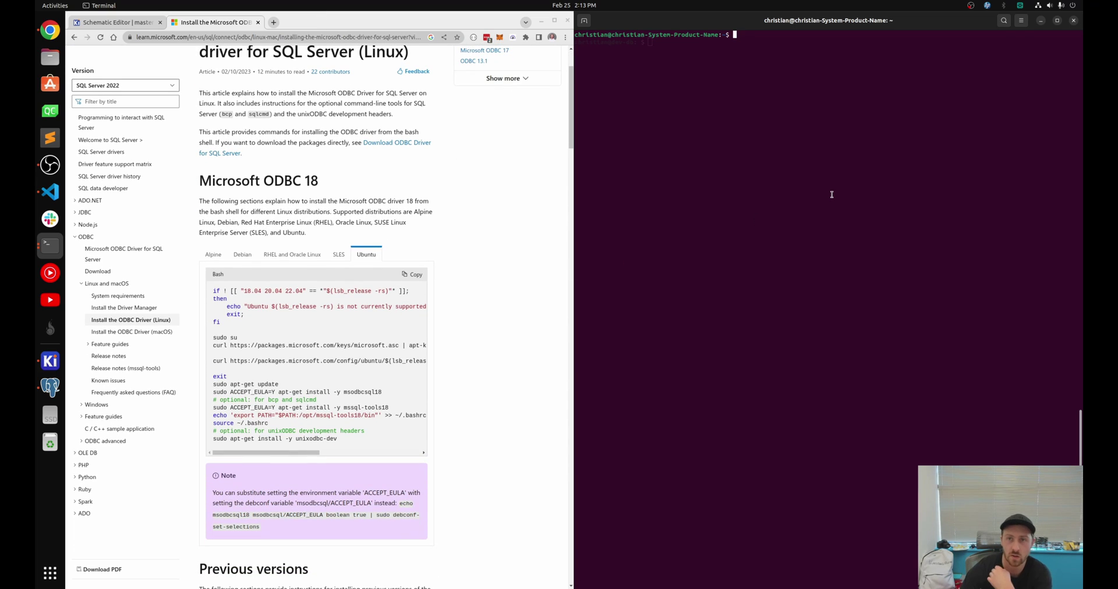
key(Up)
key(Return)
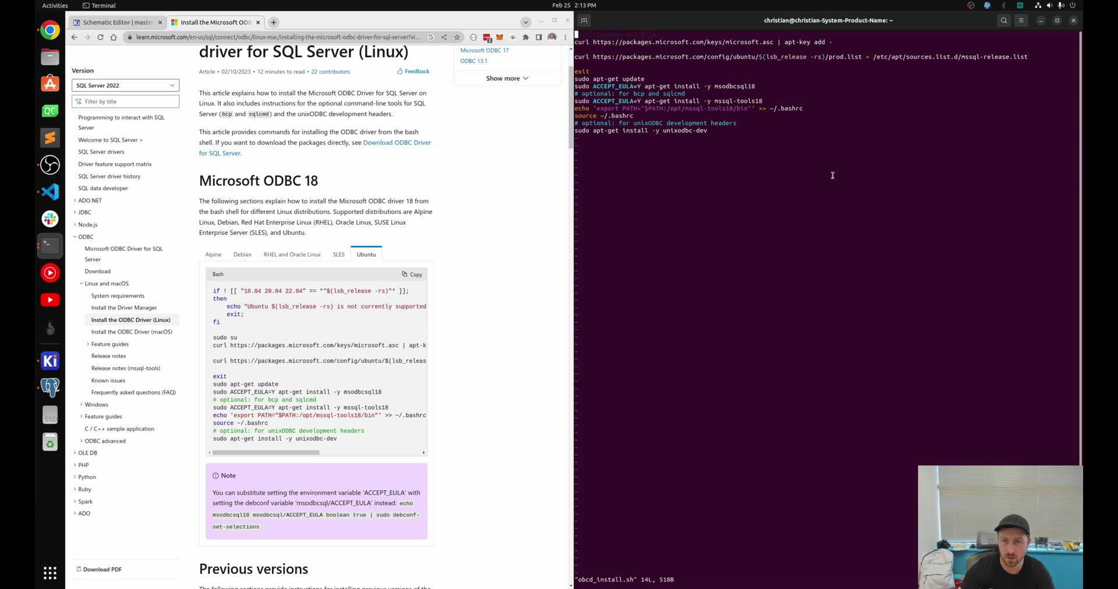
text(:q)
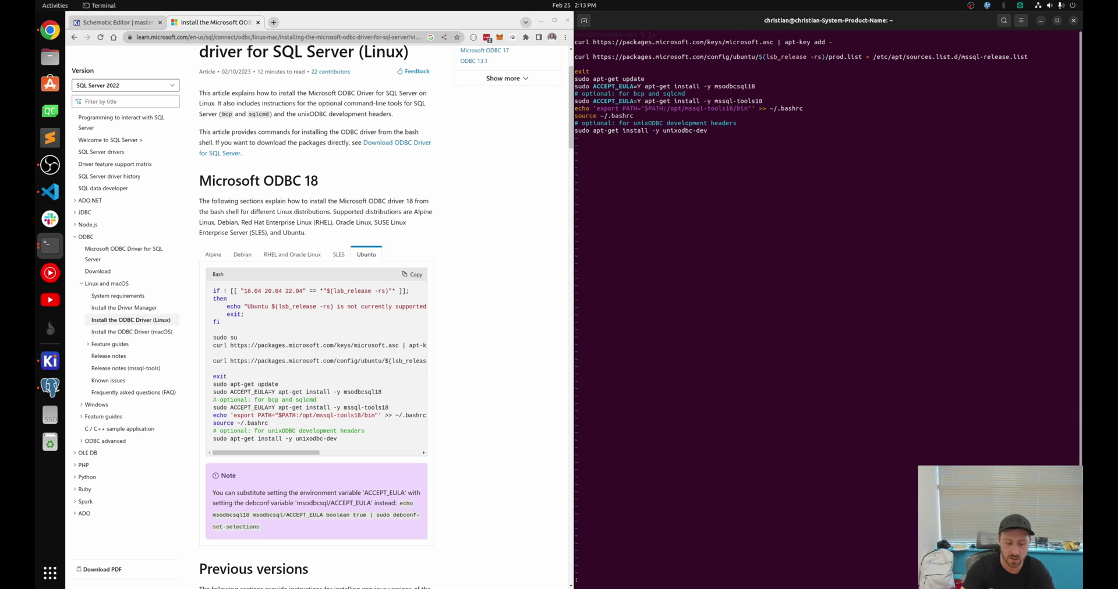
key(Return)
Rerun ./obcd_install.sh with sudo, enter the account password, then clear the screen.
key(Up)
key(Left)
key(Left)
key(Left)
key(Left)
key(Left)
key(Left)
key(Left)
key(Left)
key(Left)
key(Left)
key(Left)
key(Left)
key(Left)
key(Left)
key(Left)
key(Left)
key(Left)
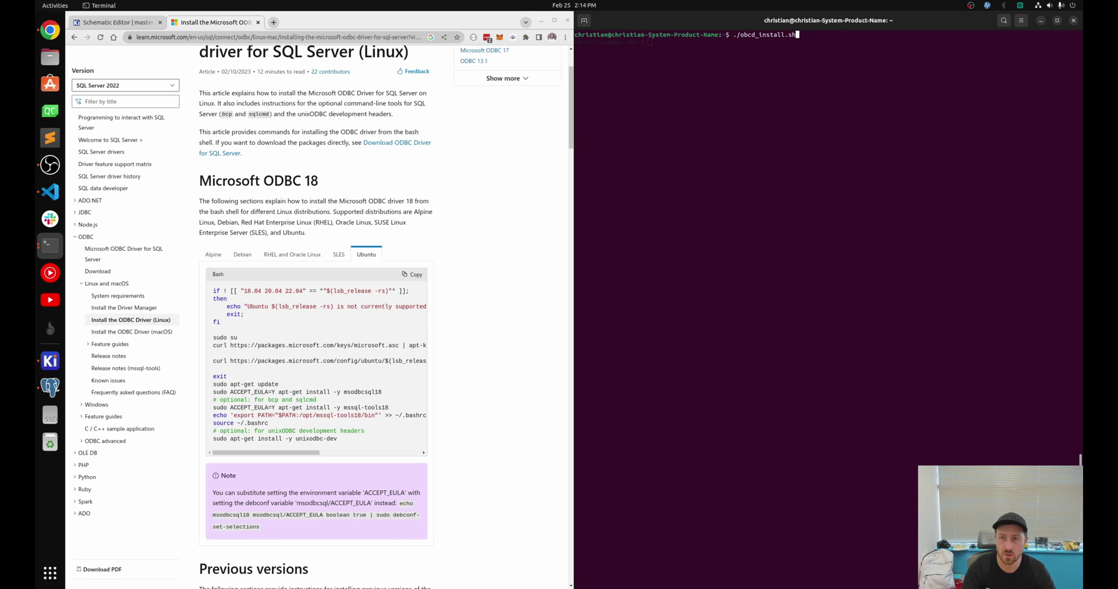
text(sudo)
key(Return)
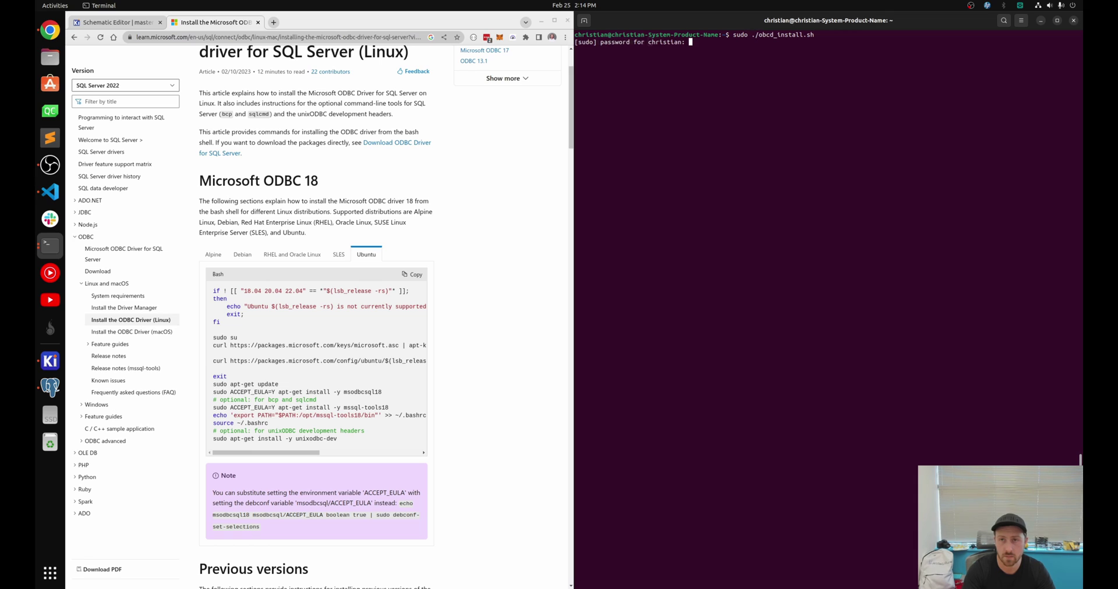
key(Return)
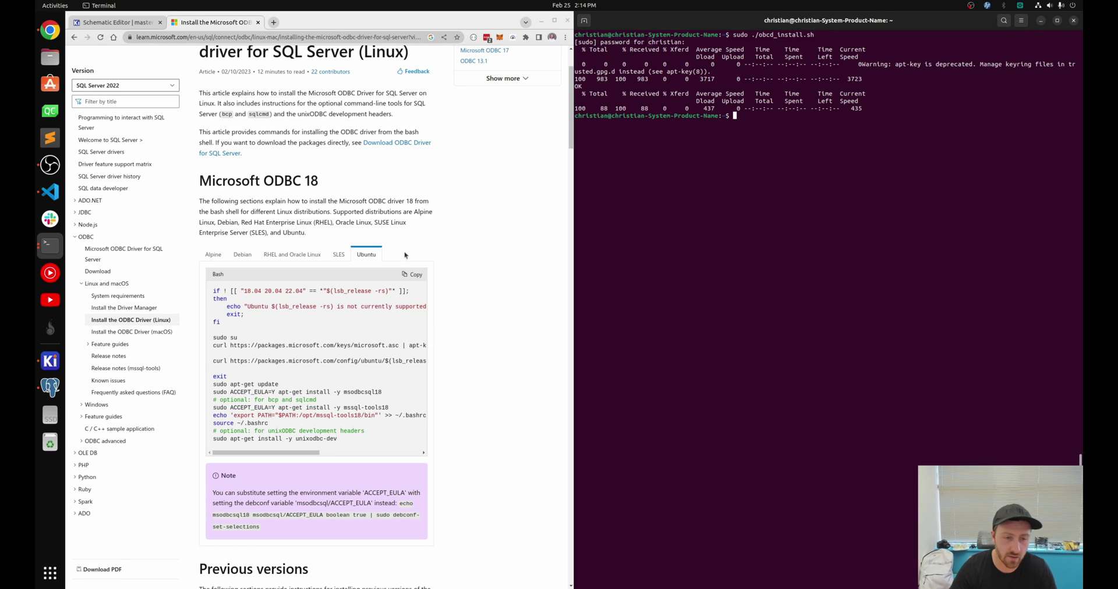
key(Return)
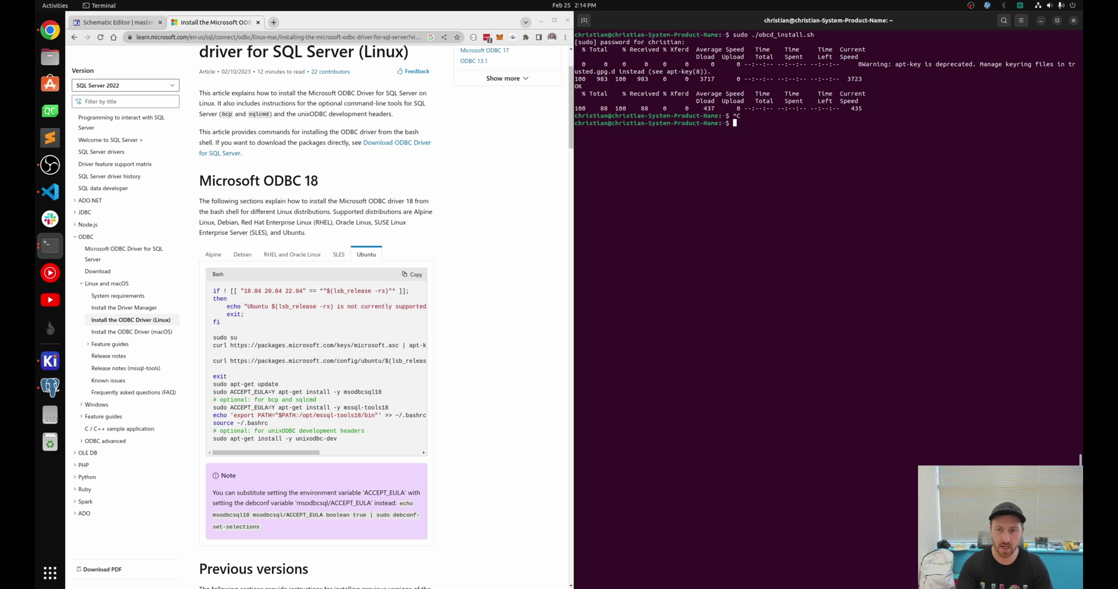
key(ctrl+l)
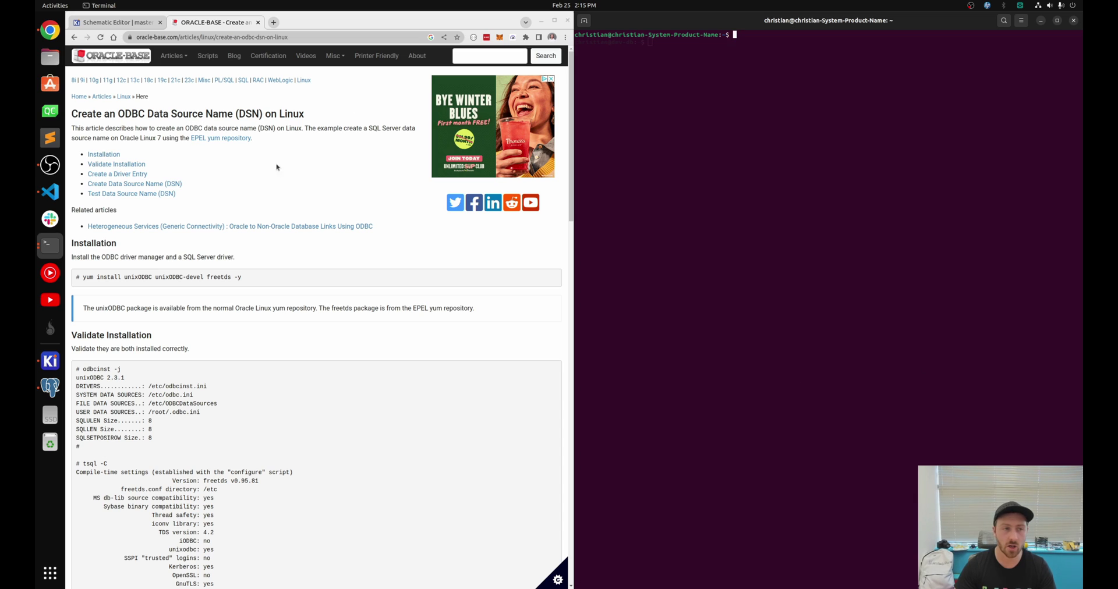
Run odbcinst -j to list the unixODBC configuration file paths.
scroll(291, 159, down, 5)
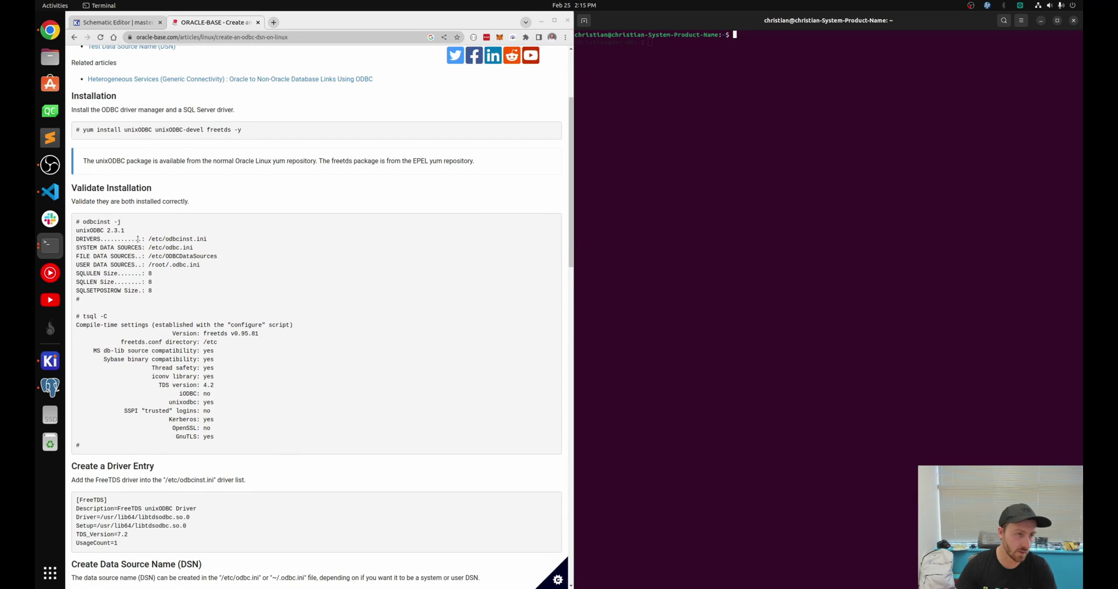
text(odbc)
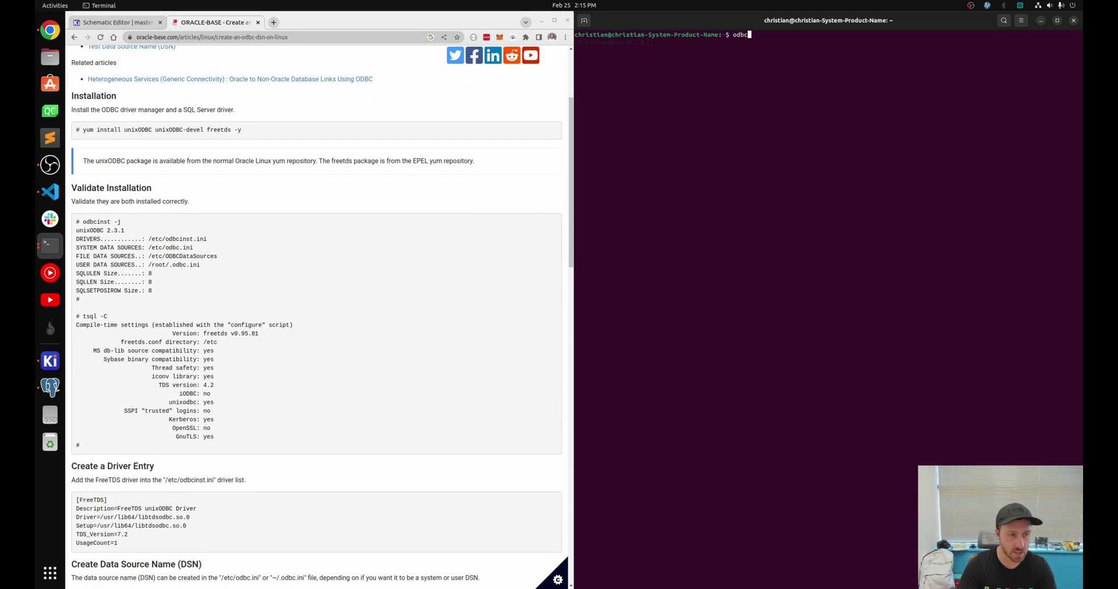
text(inst )
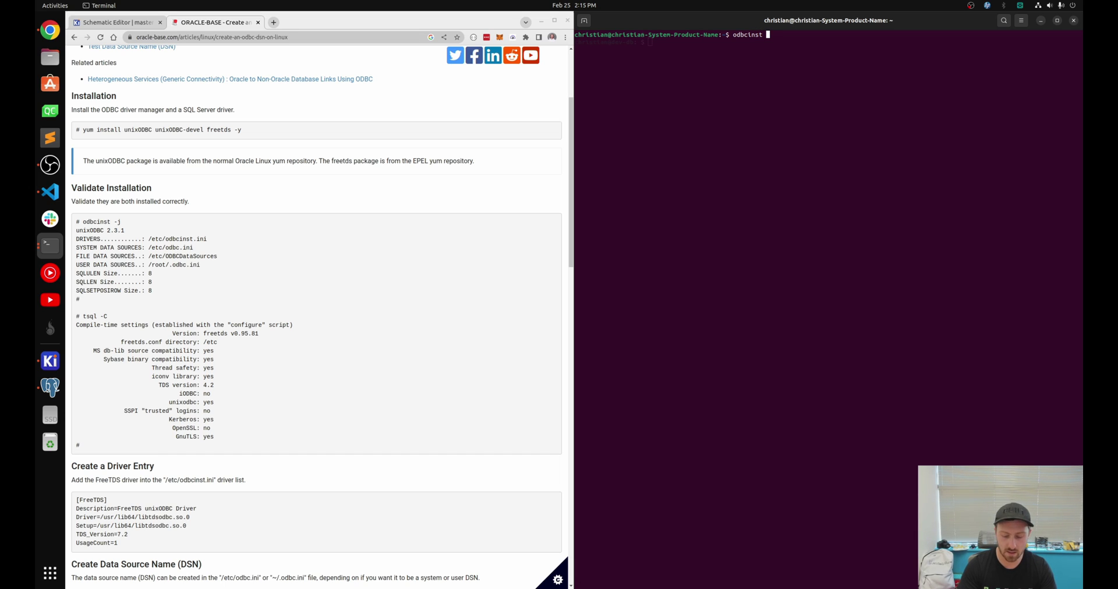
text(-j)
key(Return)
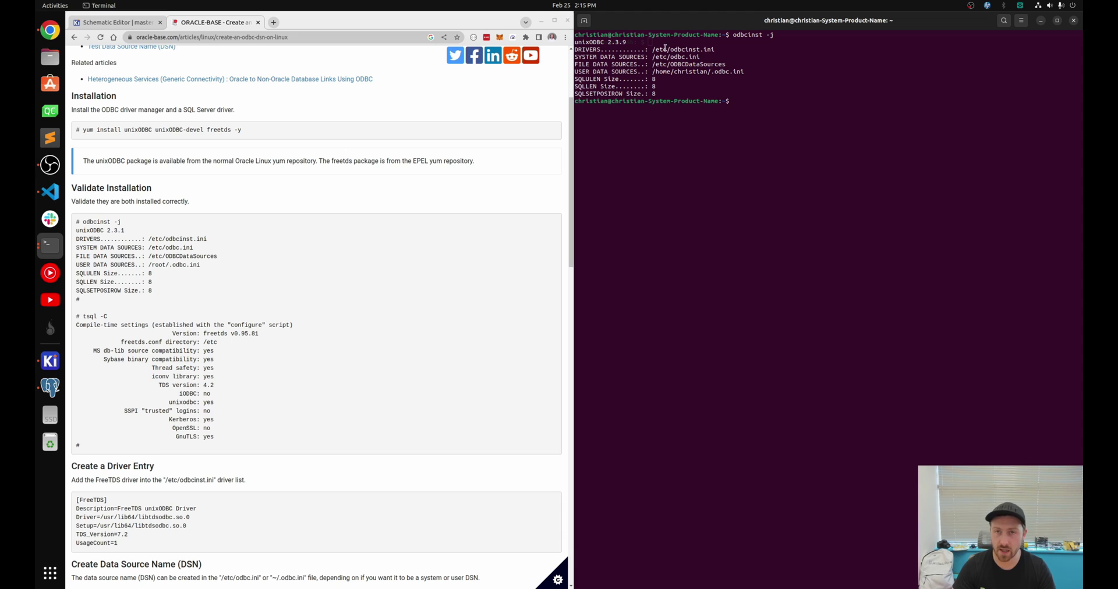
Open /etc/odbc.ini in vim and enter insert mode on the [KiCad] header.
scroll(316, 291, down, 3)
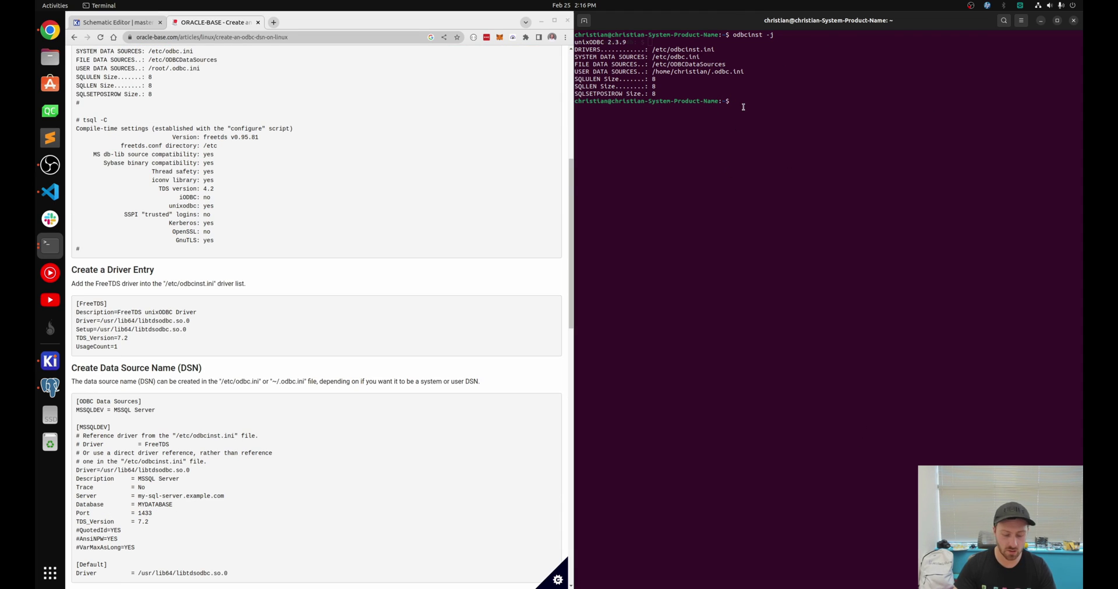
text(vim /etc/)
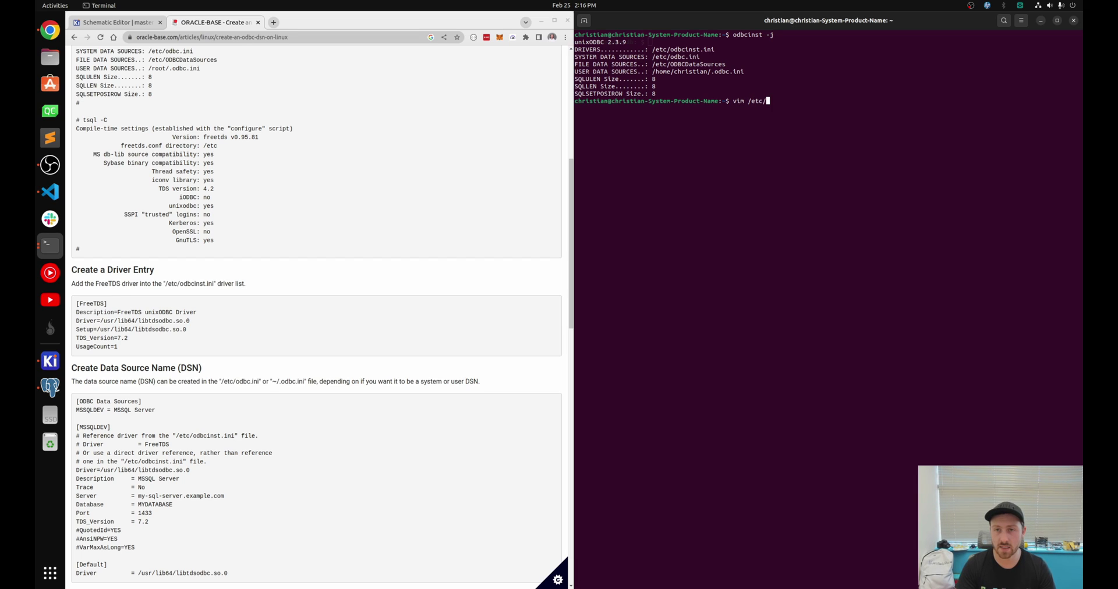
text(obdc.ini)
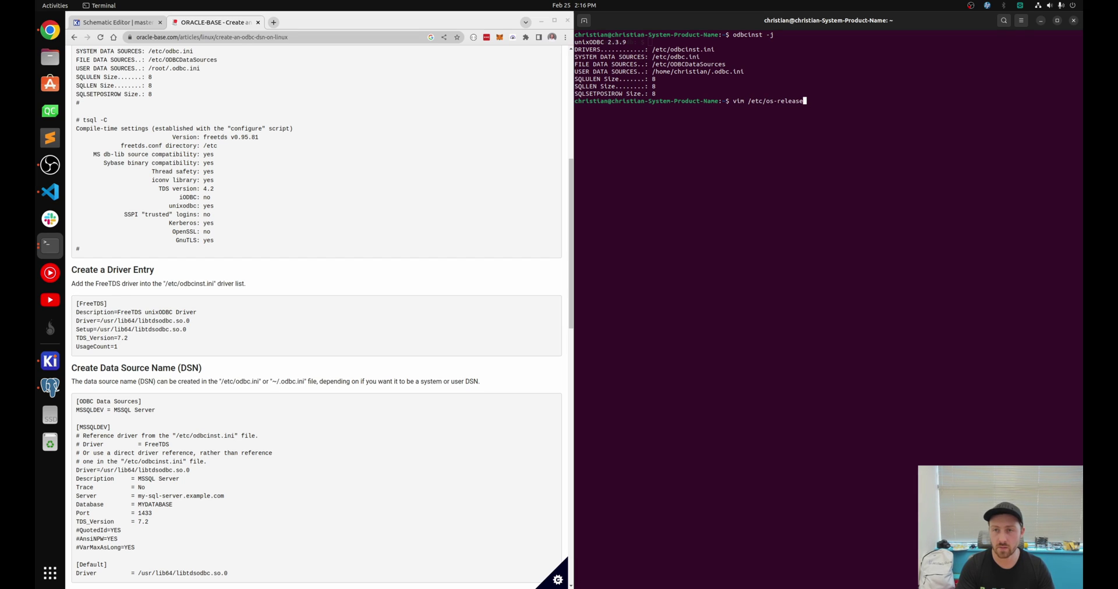
key(BackSpace)
key(BackSpace)
key(BackSpace)
key(BackSpace)
key(BackSpace)
key(BackSpace)
key(BackSpace)
text(dbc.ini)
key(Return)
key(i)
key(Right)
key(Right)
key(Right)
key(Right)
key(Right)
key(Right)
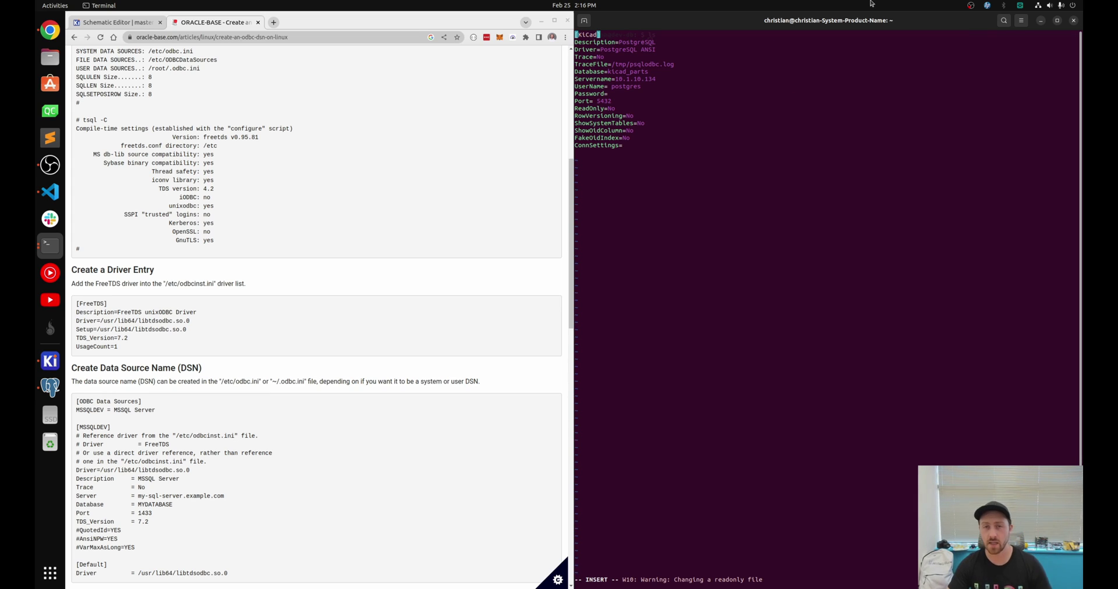
Step through the [KiCad] entry's Driver line and Database line with kicad_parts.
key(Right)
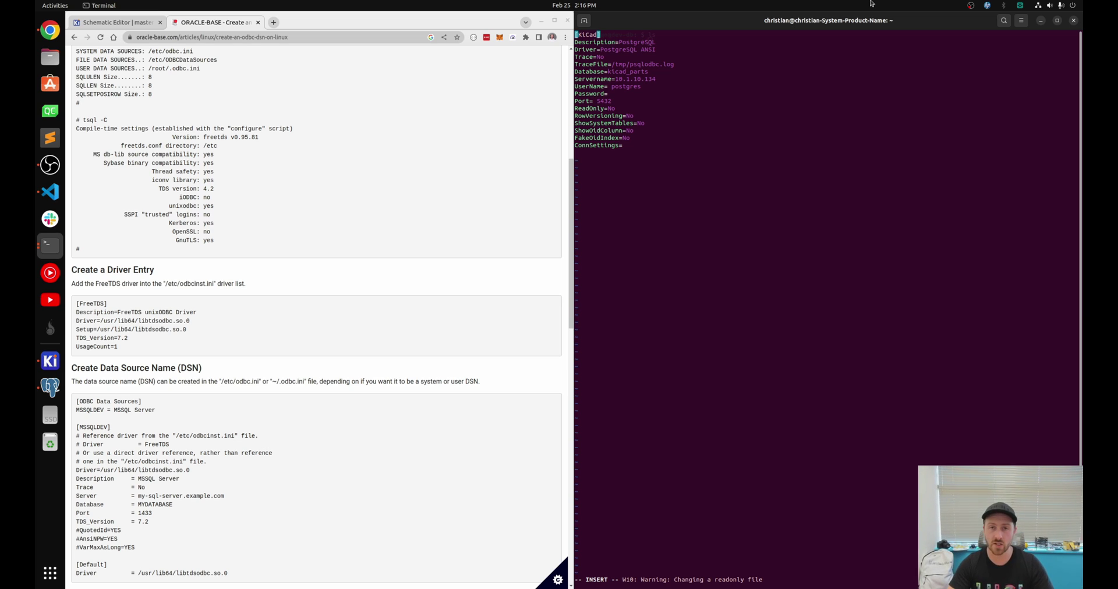
key(Down)
key(Down)
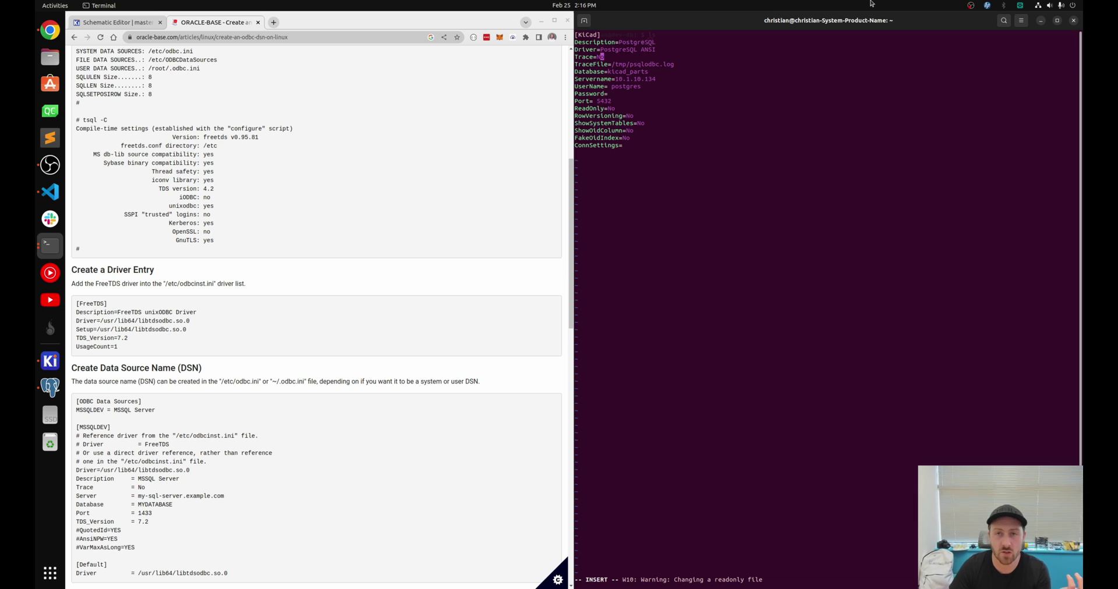
key(Down)
key(Down)
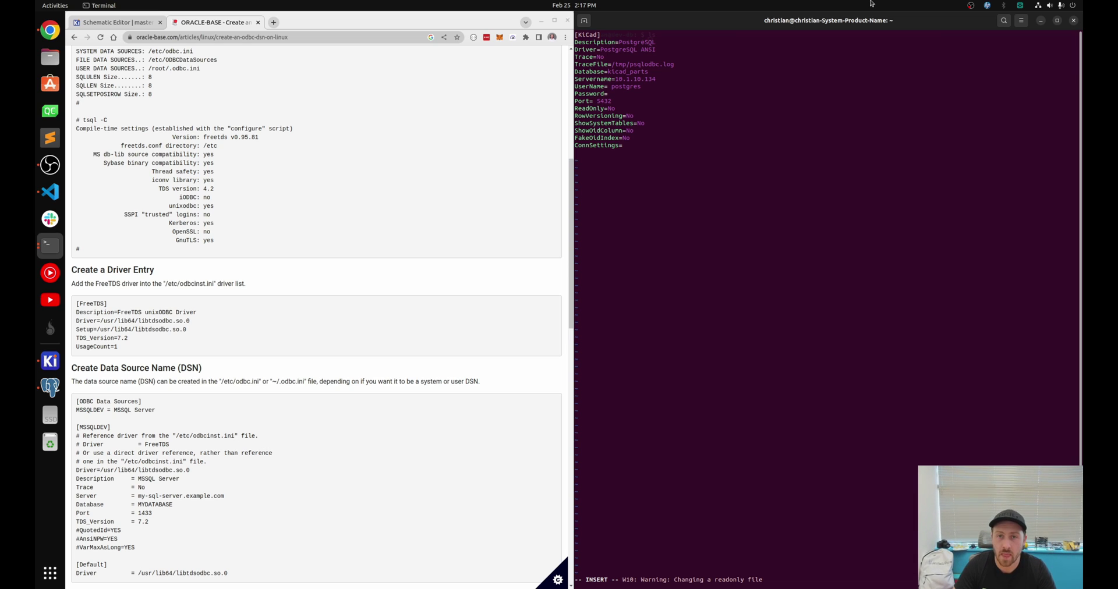
key(Right)
key(Right)
key(Right)
key(Right)
key(Right)
key(Right)
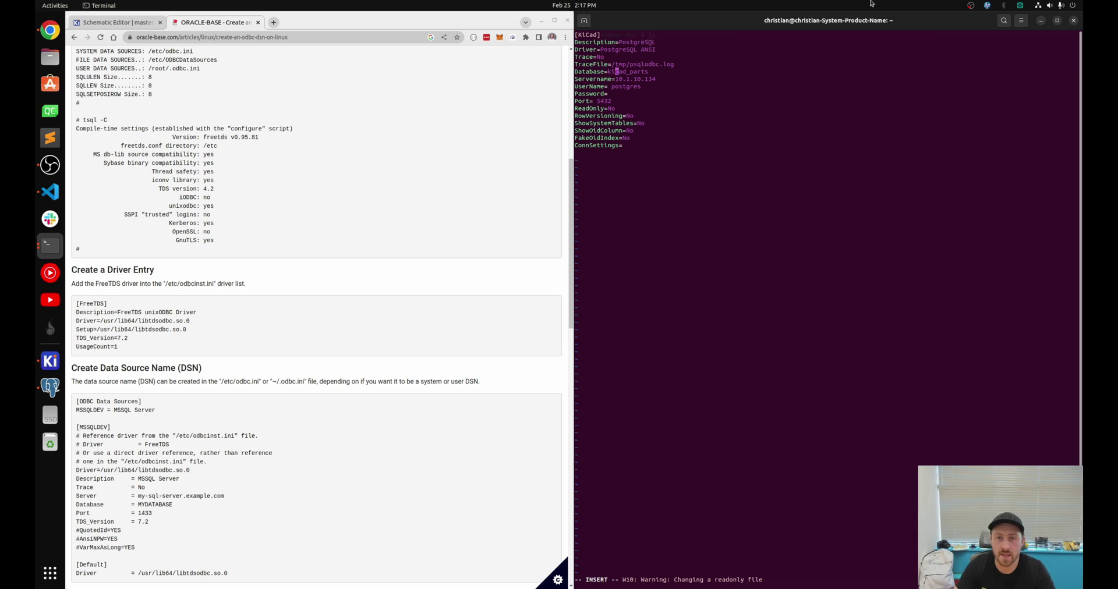
key(Right)
key(Right)
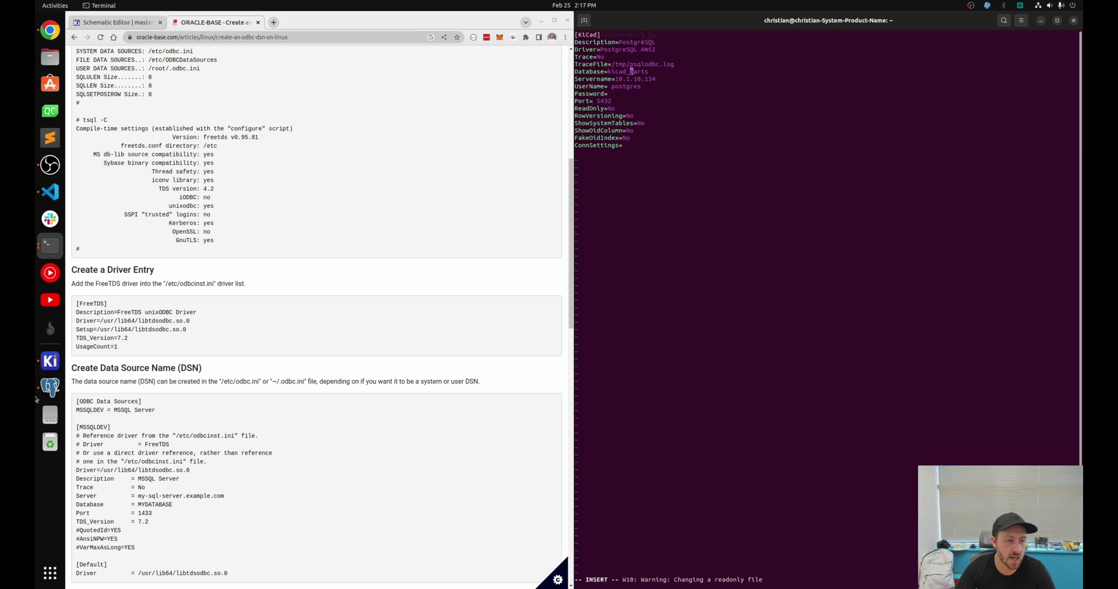
Minimize pgAdmin, review the Servername, UserName, Password and Port lines, then switch to part_database.kicad_dbl.
click(50, 388)
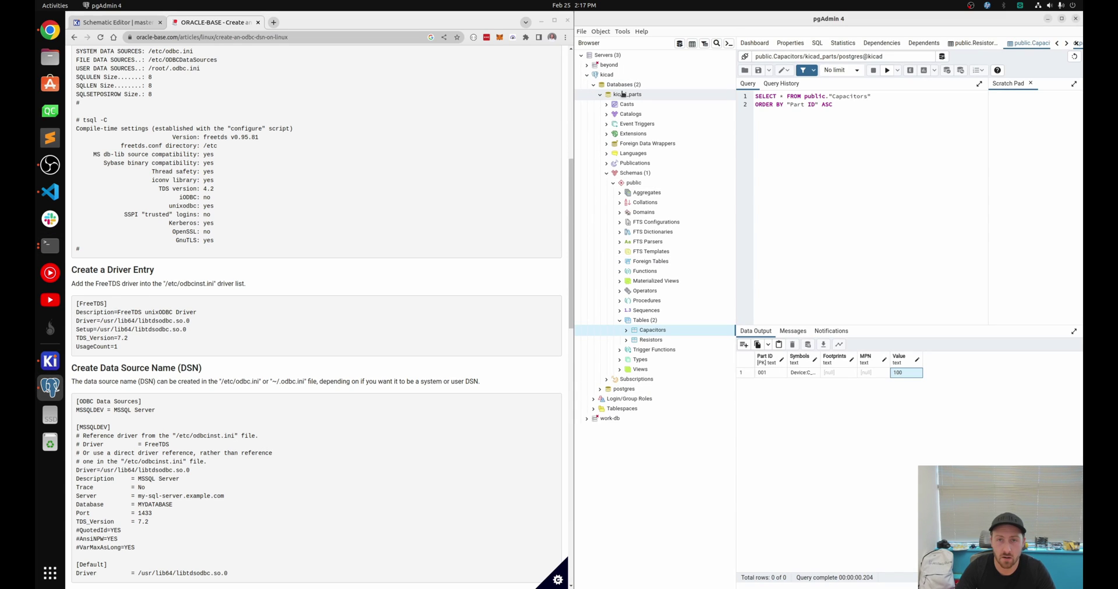
click(1047, 19)
key(Down)
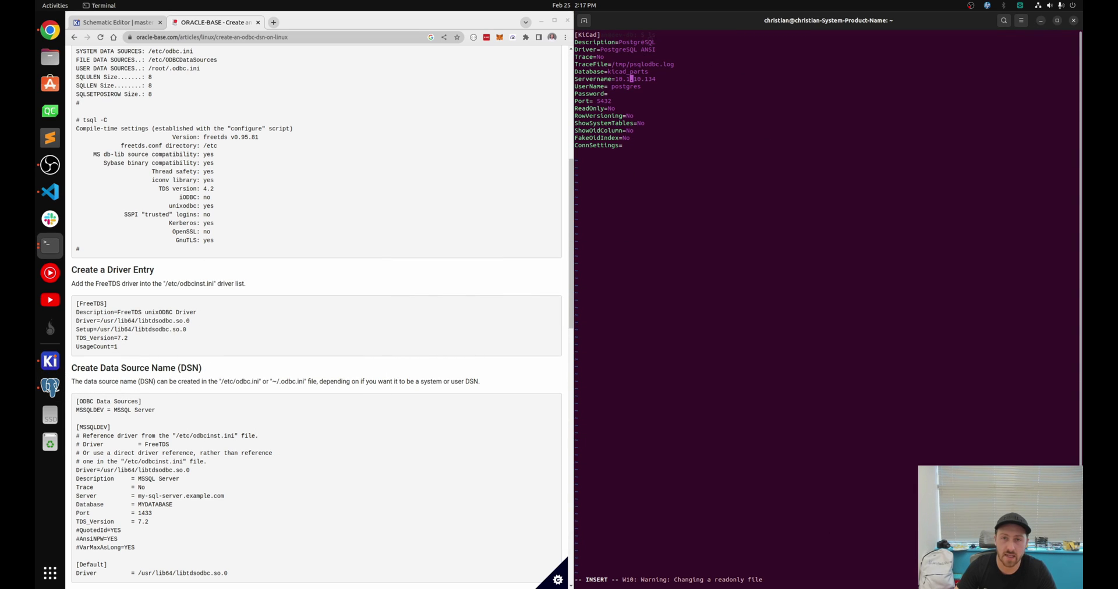
key(Right)
key(Right)
key(Right)
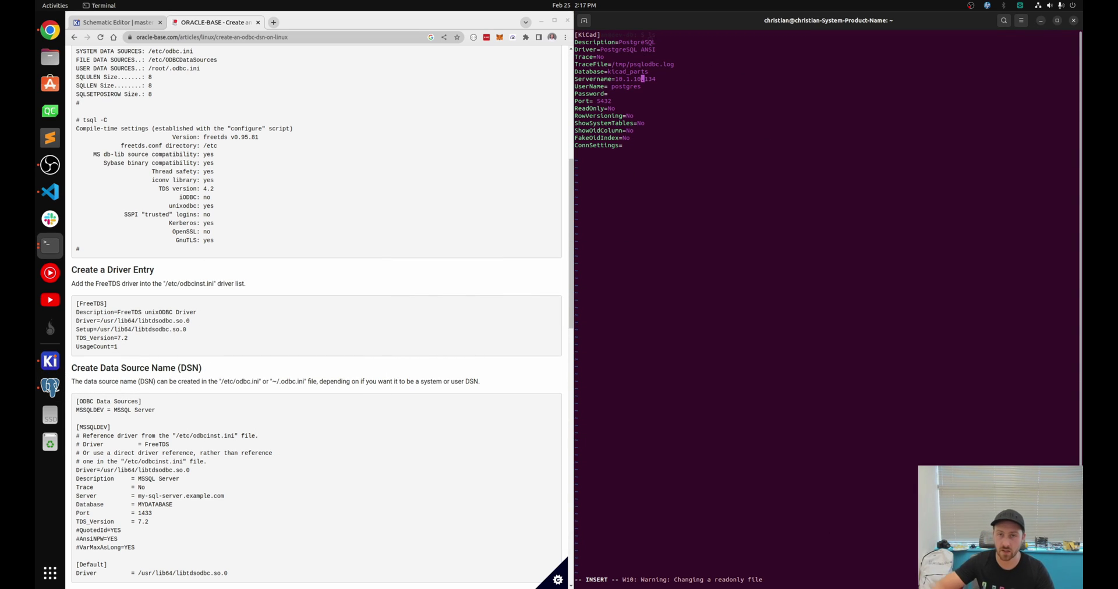
key(Down)
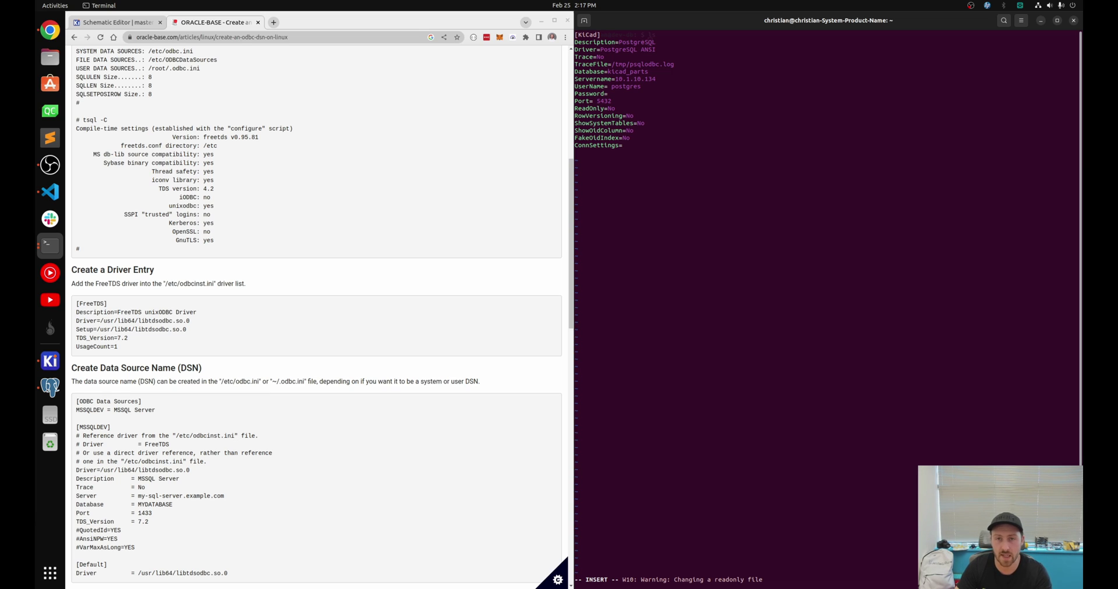
key(Down)
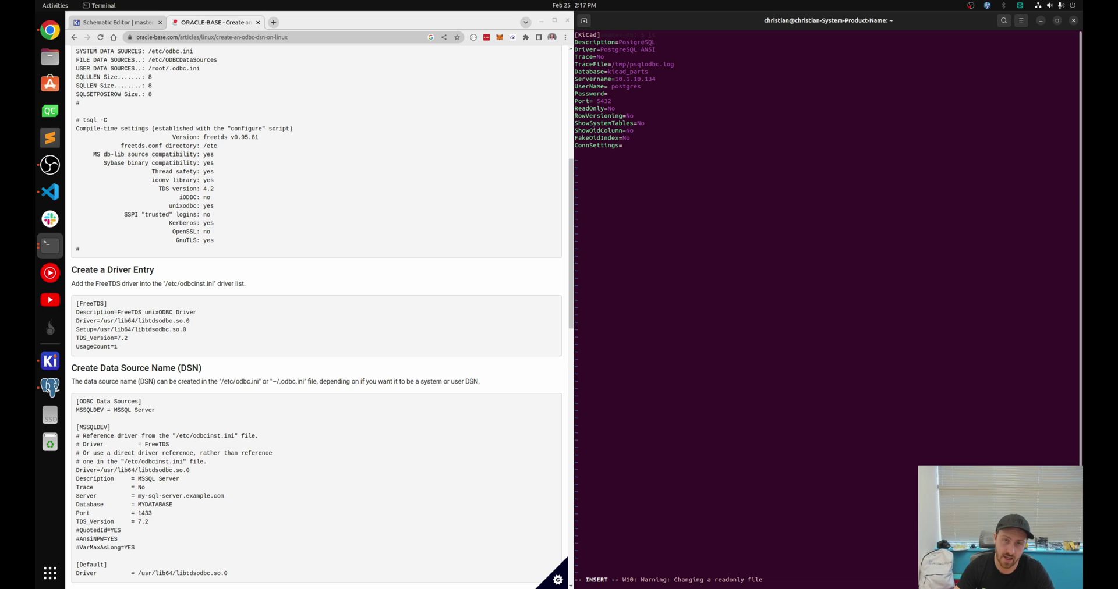
key(Down)
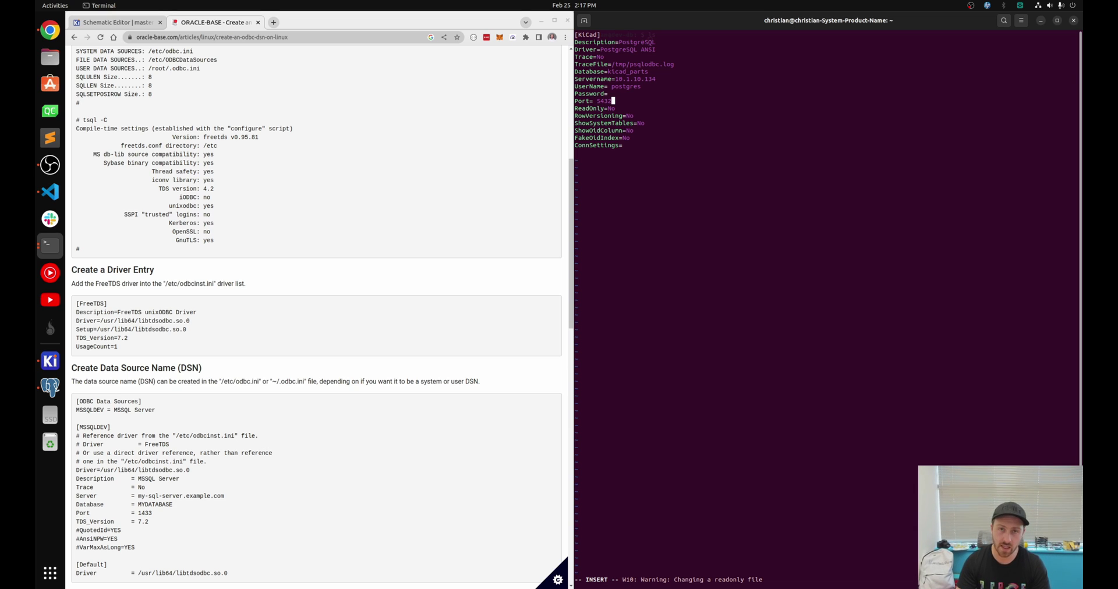
key(alt+Tab)
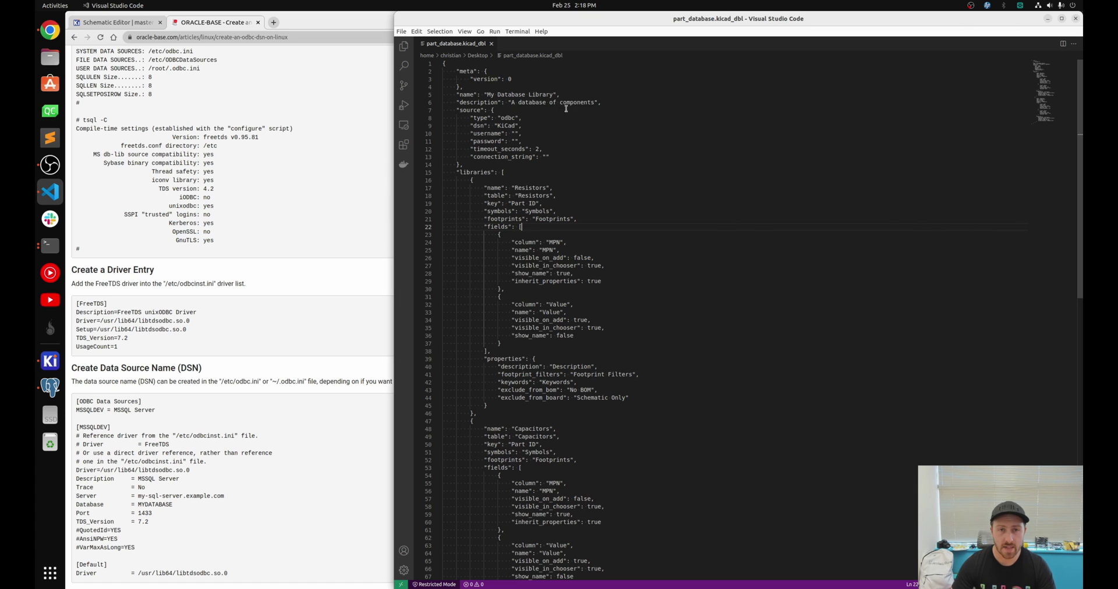
Check that part_database.kicad_dbl's odbc source uses dsn KiCad with empty username and password.
triple_click(504, 125)
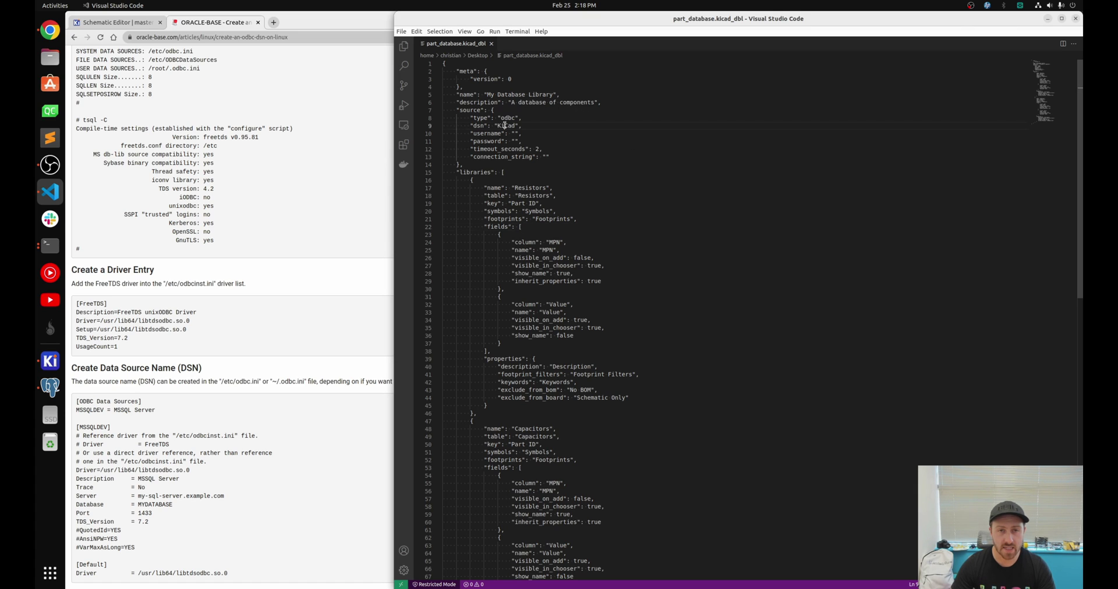
click(503, 125)
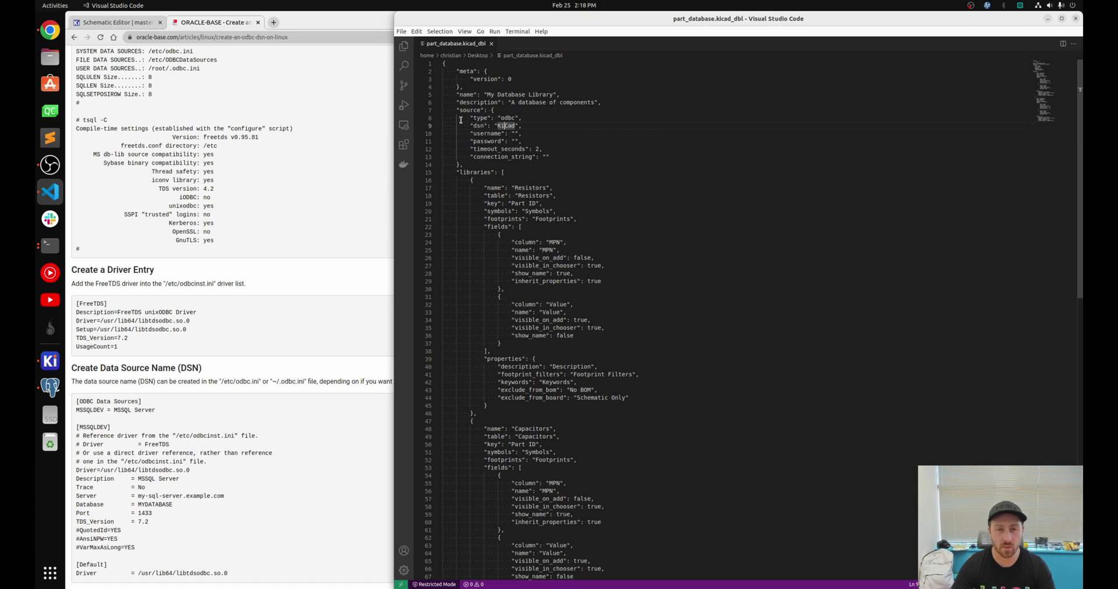
click(589, 132)
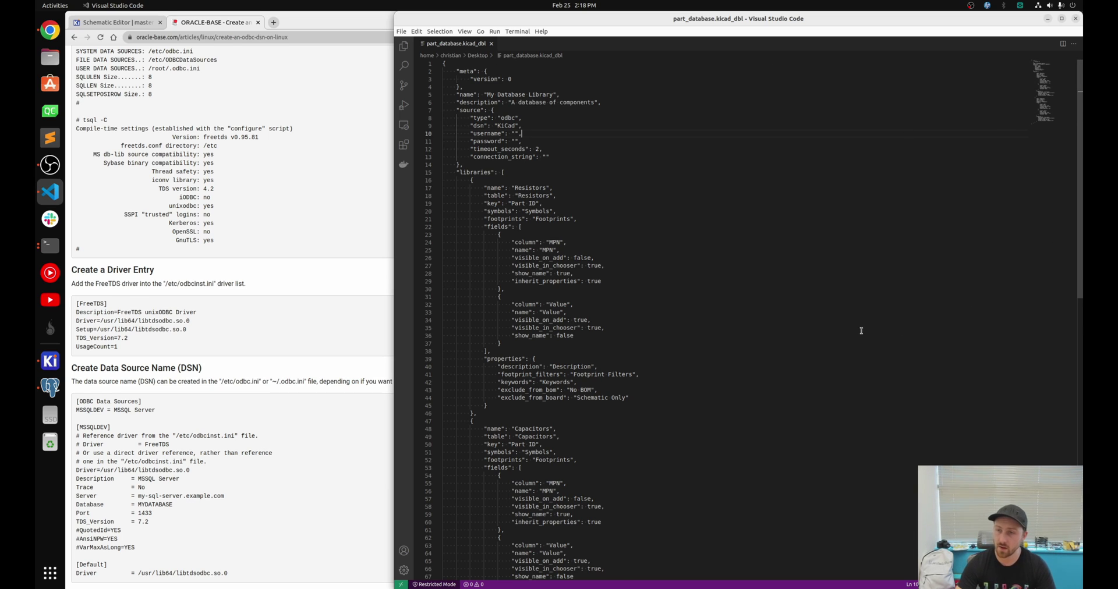
scroll(865, 329, down, 3)
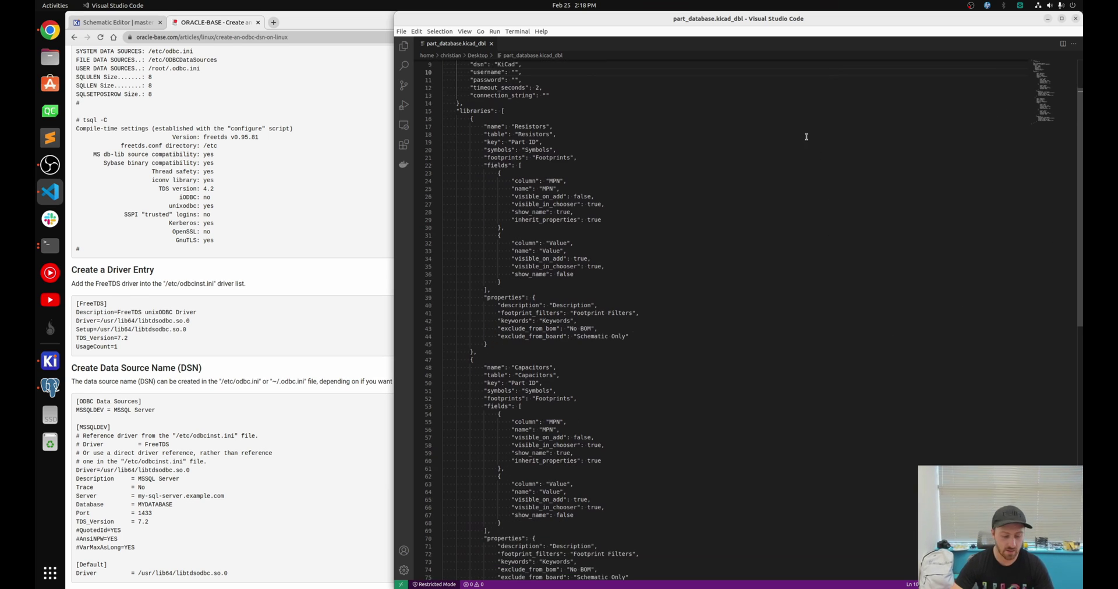
Close VS Code and confirm KiCad's Symbol Libraries table lists the part_database.kicad_dbl Database entry.
click(1074, 19)
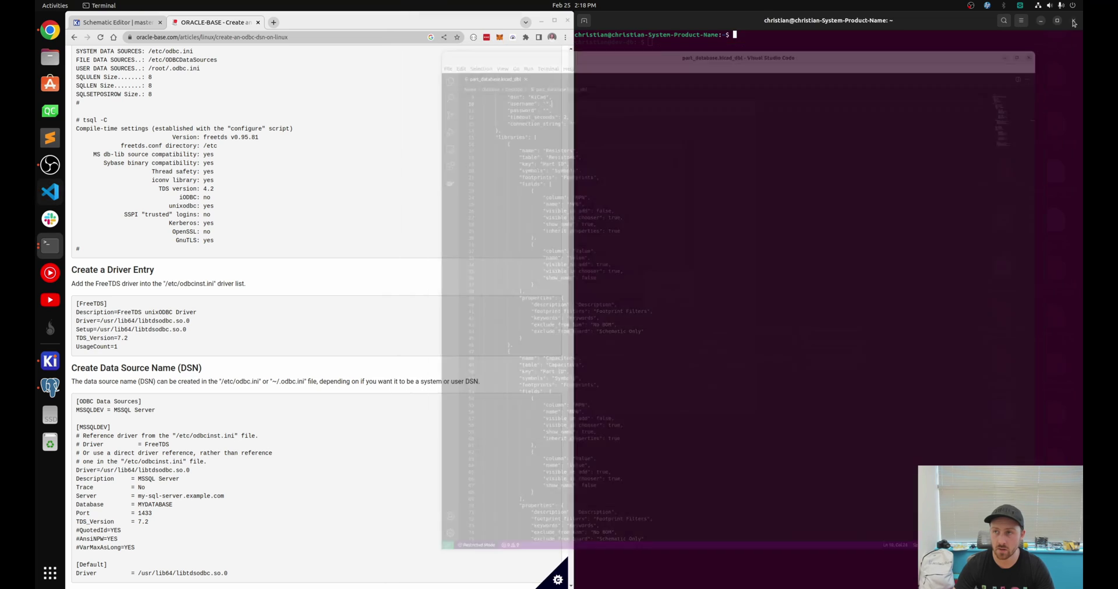
click(46, 365)
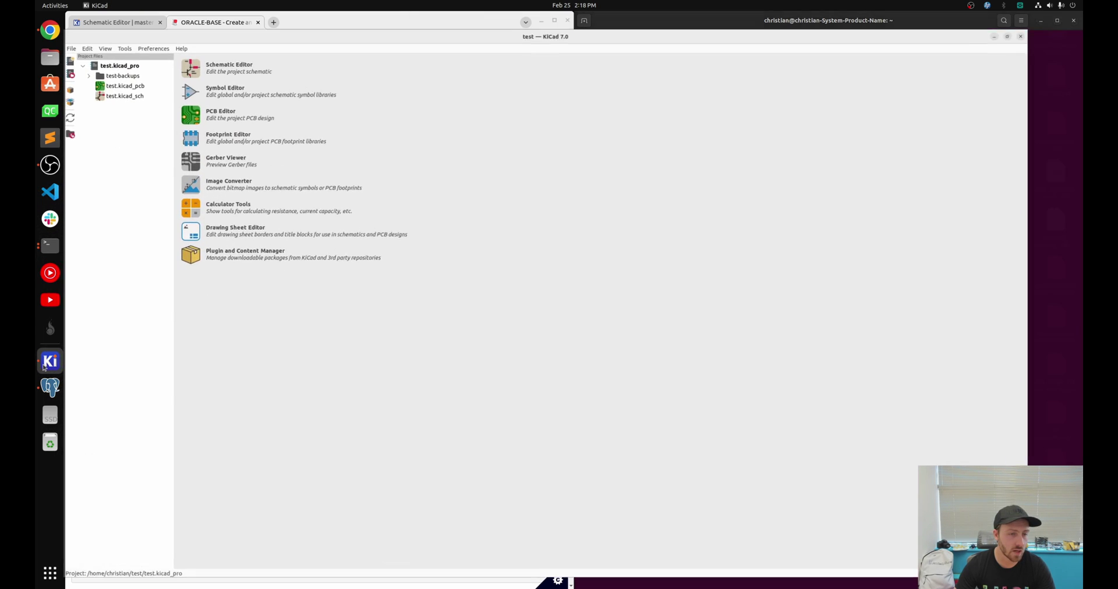
click(159, 31)
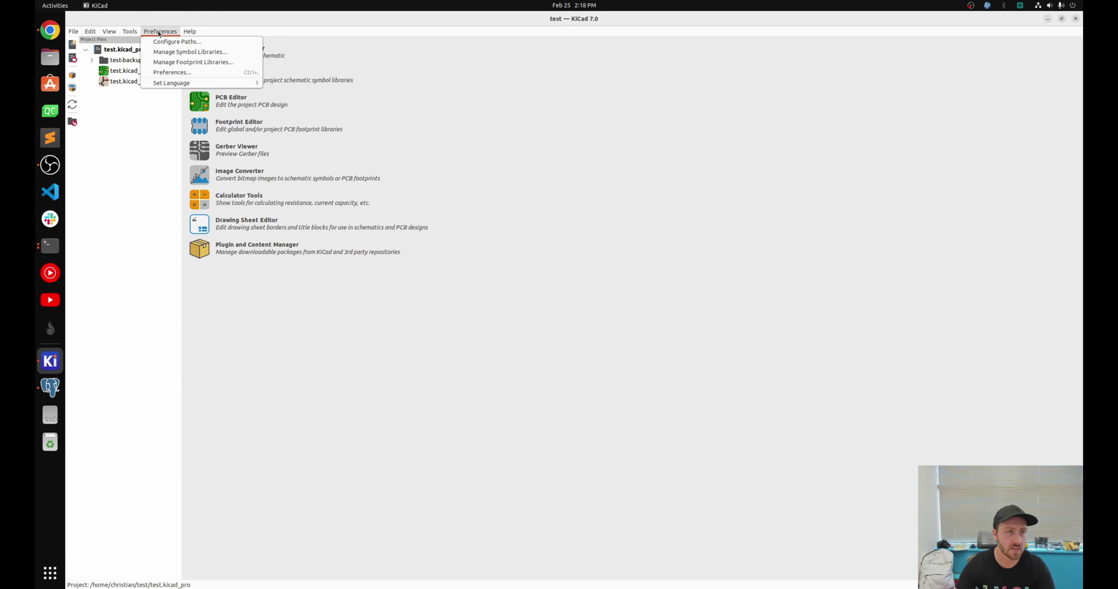
click(177, 50)
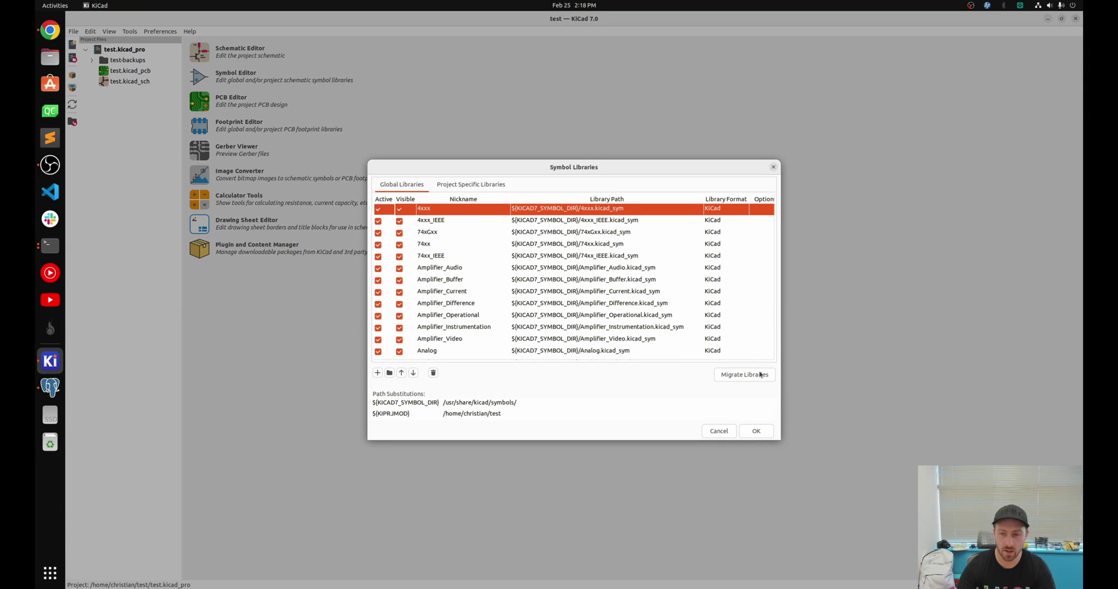
drag(780, 438, 1017, 480)
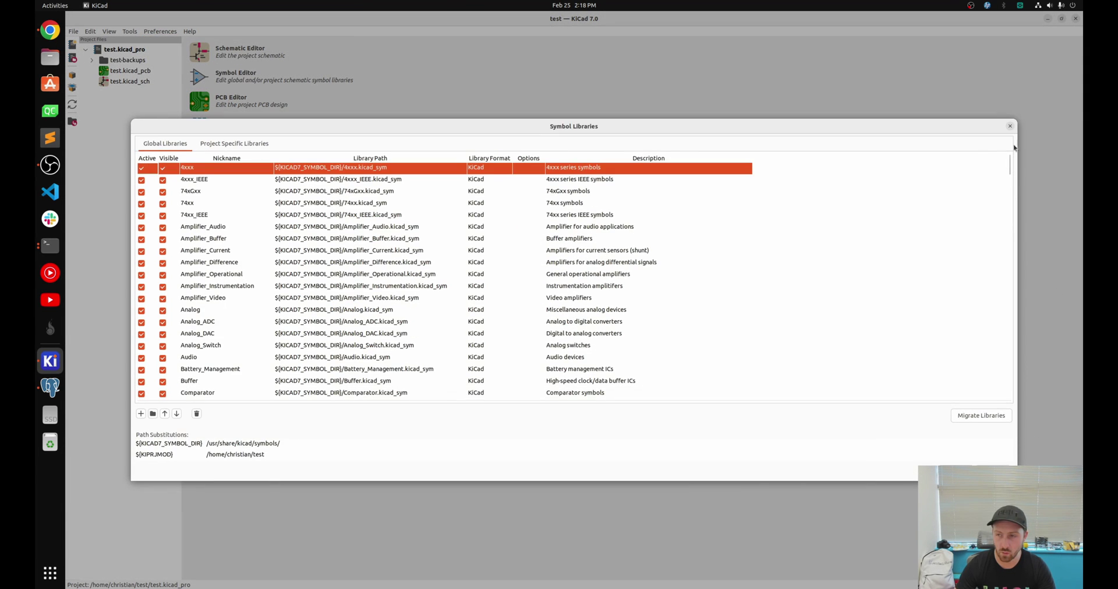
drag(1010, 163, 1010, 389)
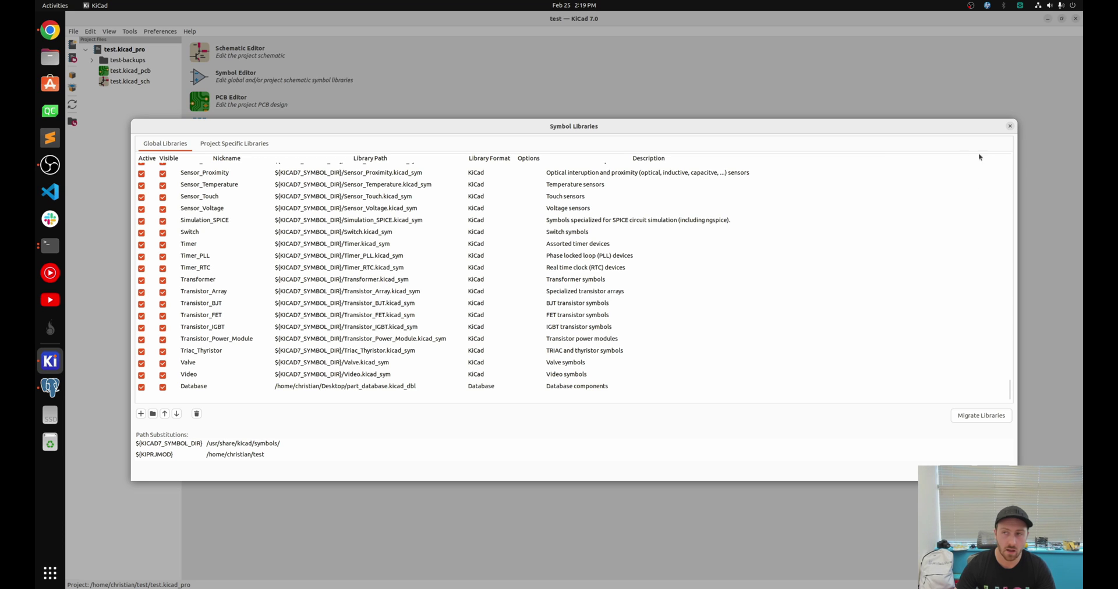
click(1010, 127)
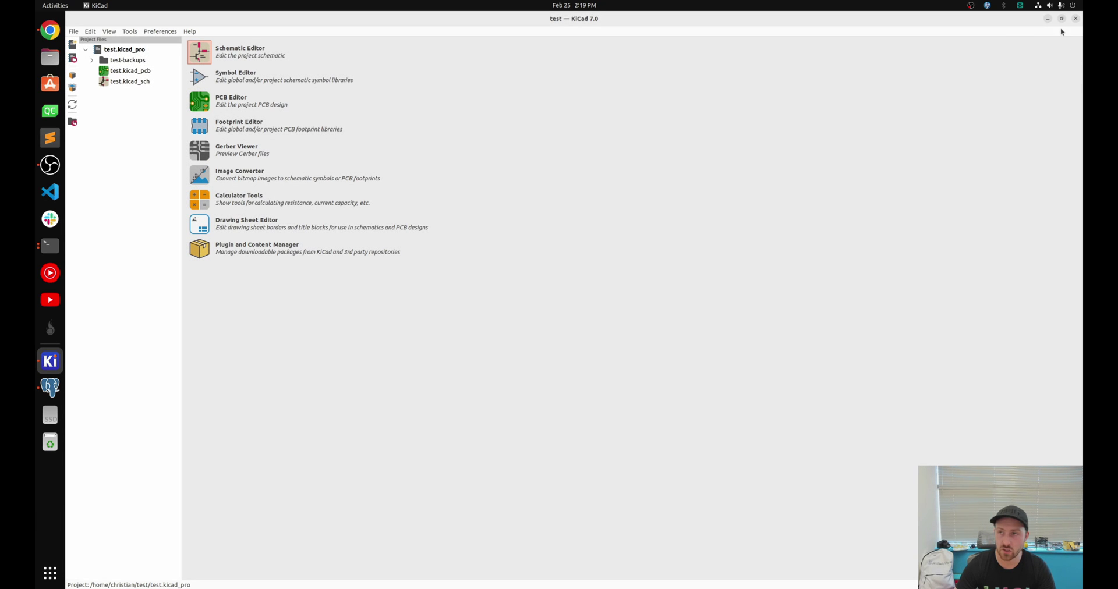
Close the KiCad project manager and relaunch KiCad from the application search.
click(54, 197)
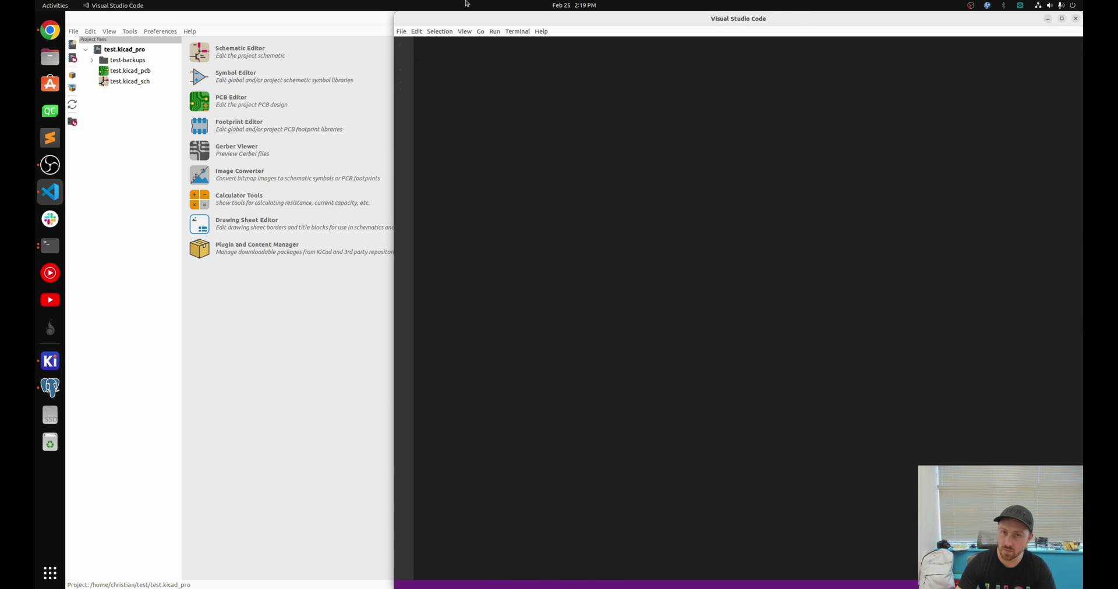
click(299, 392)
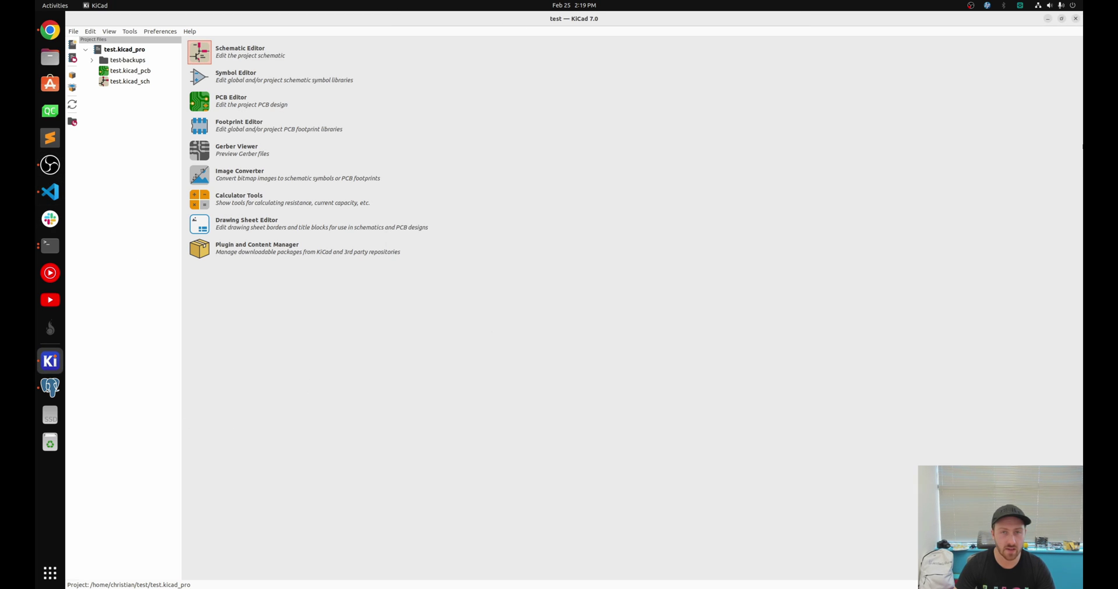
click(1075, 18)
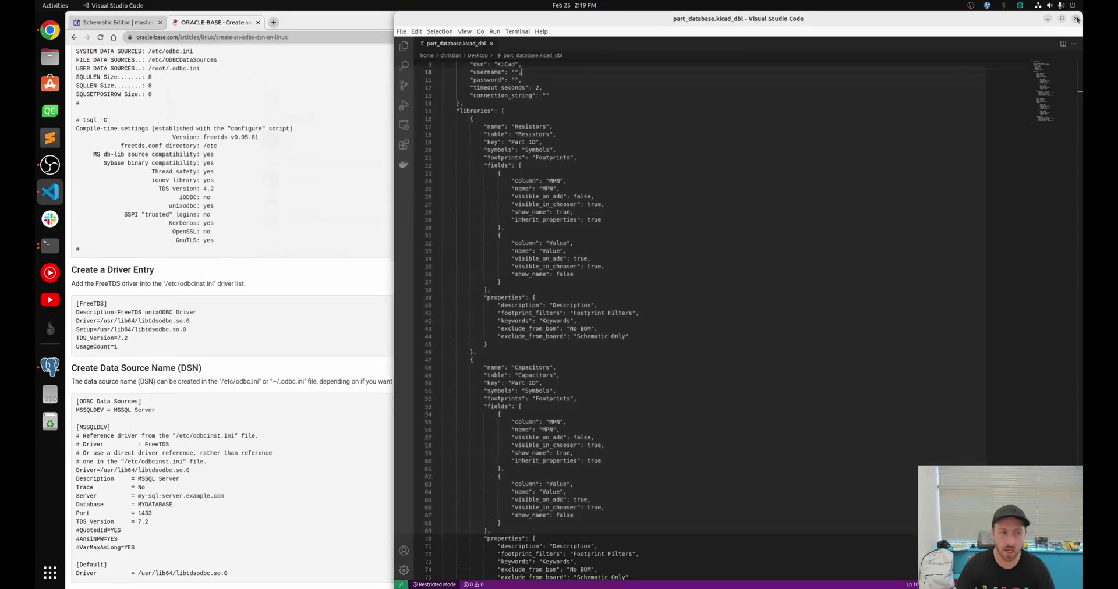
click(51, 573)
text(kicad)
key(Return)
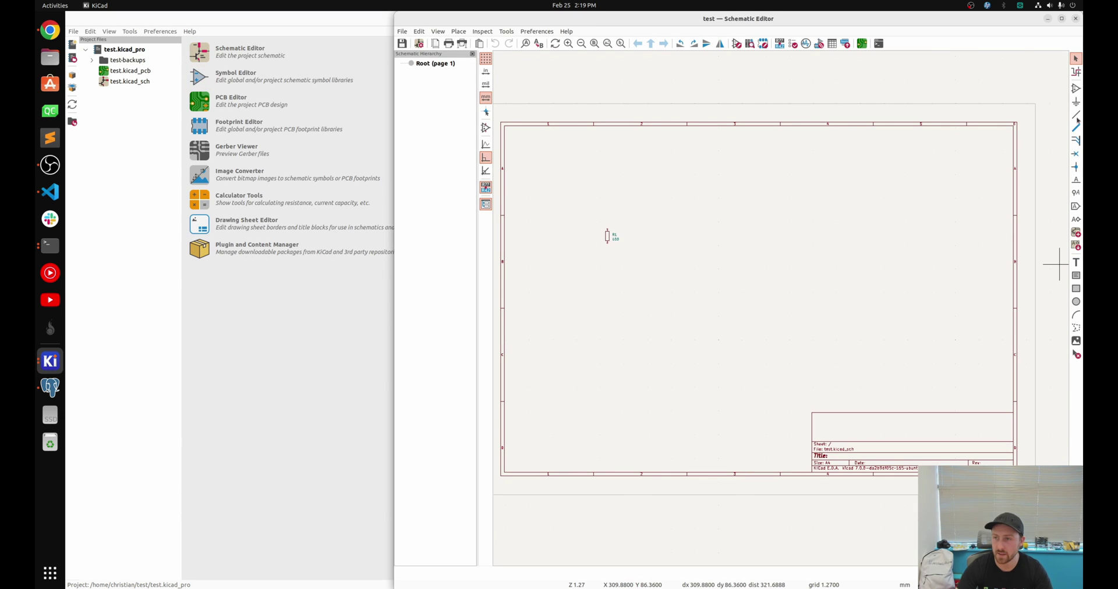
In the symbol chooser, preview the Database - Resistors part Resistors/001002, a 100 R resistor.
click(1076, 88)
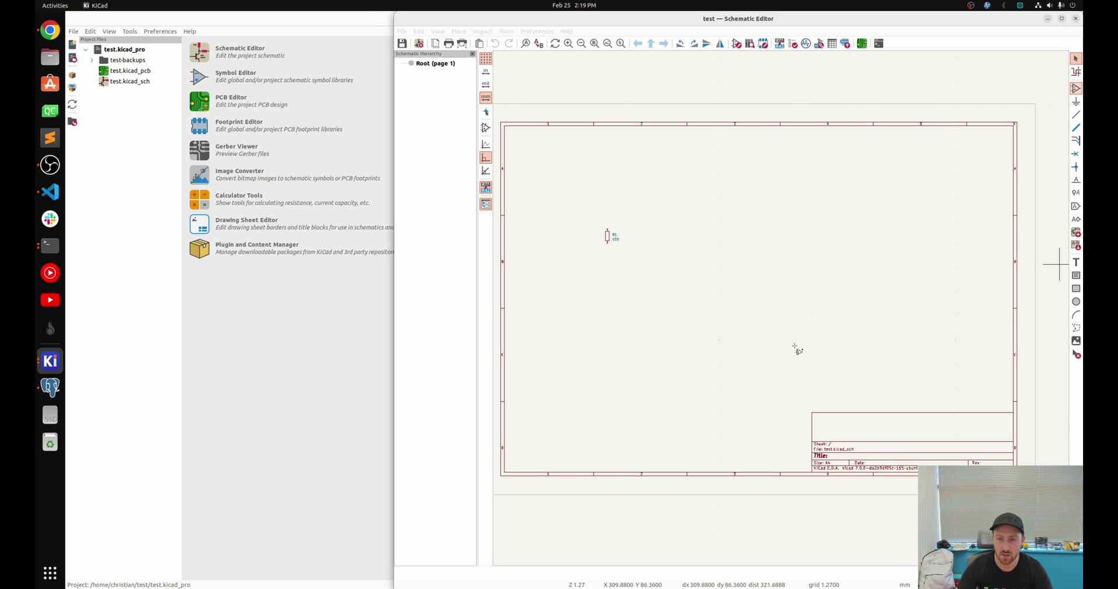
scroll(559, 288, down, 10)
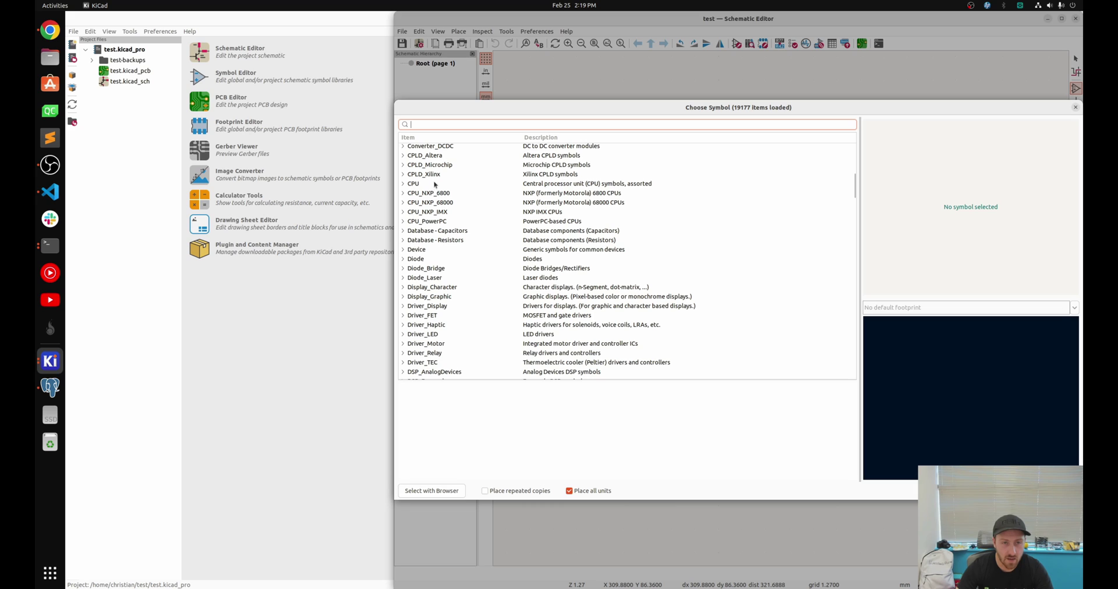
scroll(444, 245, up, 2)
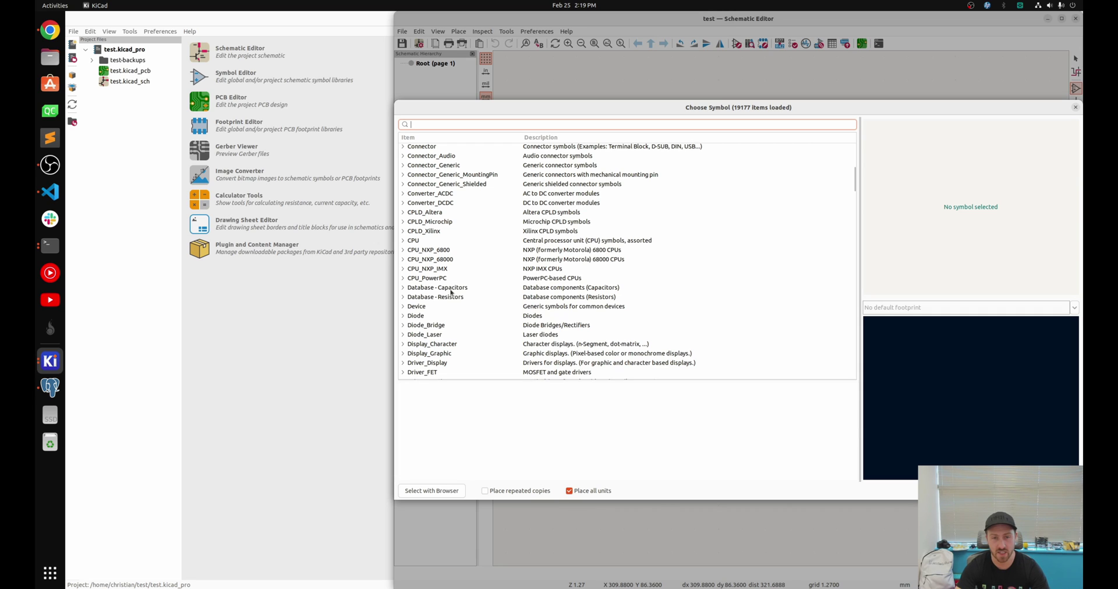
click(403, 297)
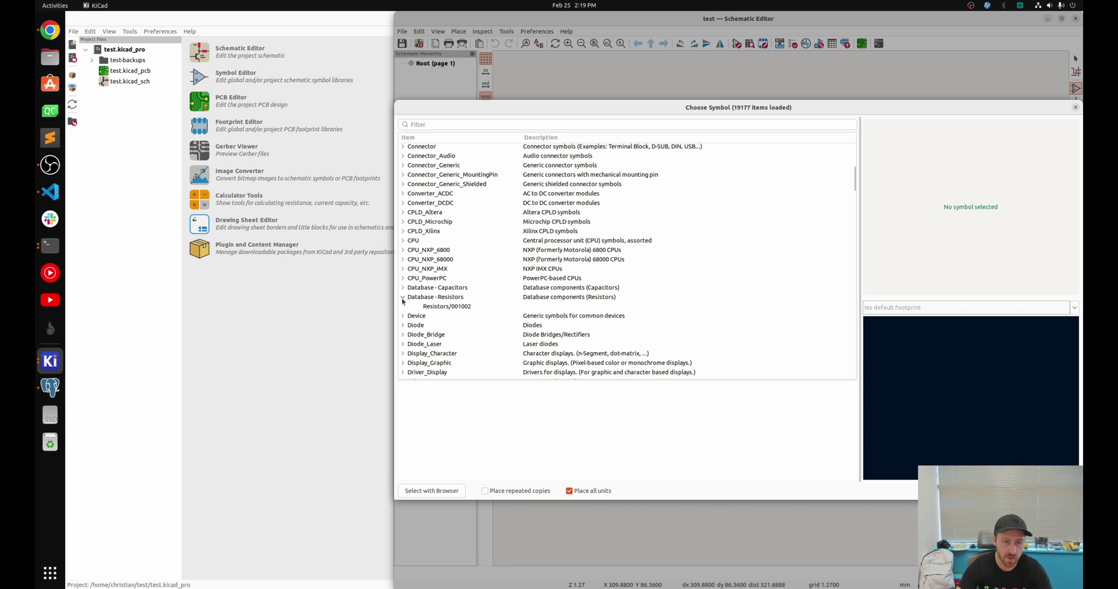
click(447, 306)
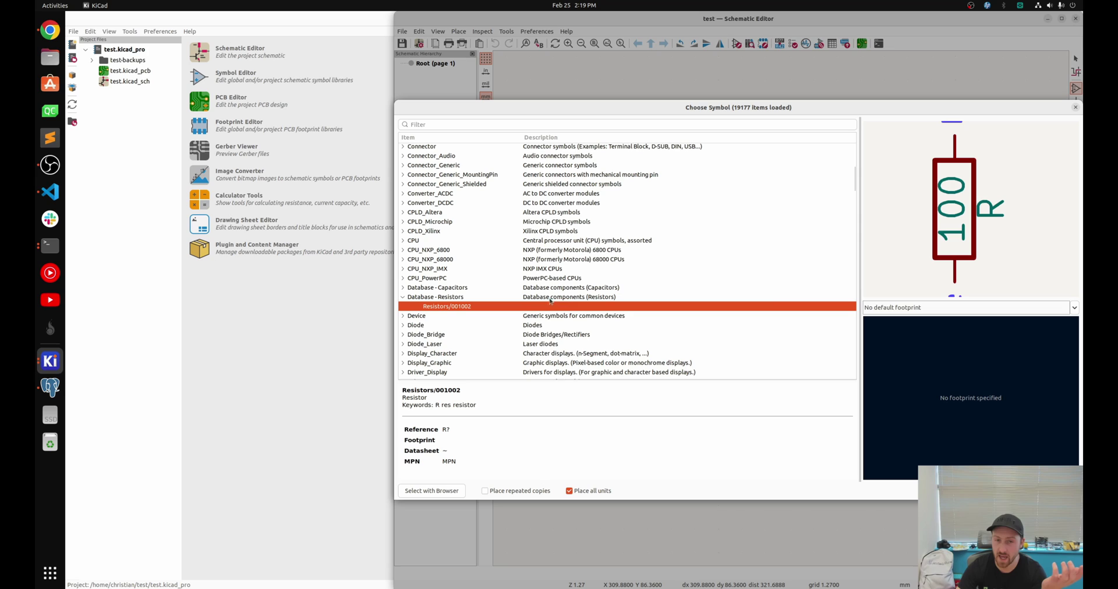
scroll(970, 236, down, 3)
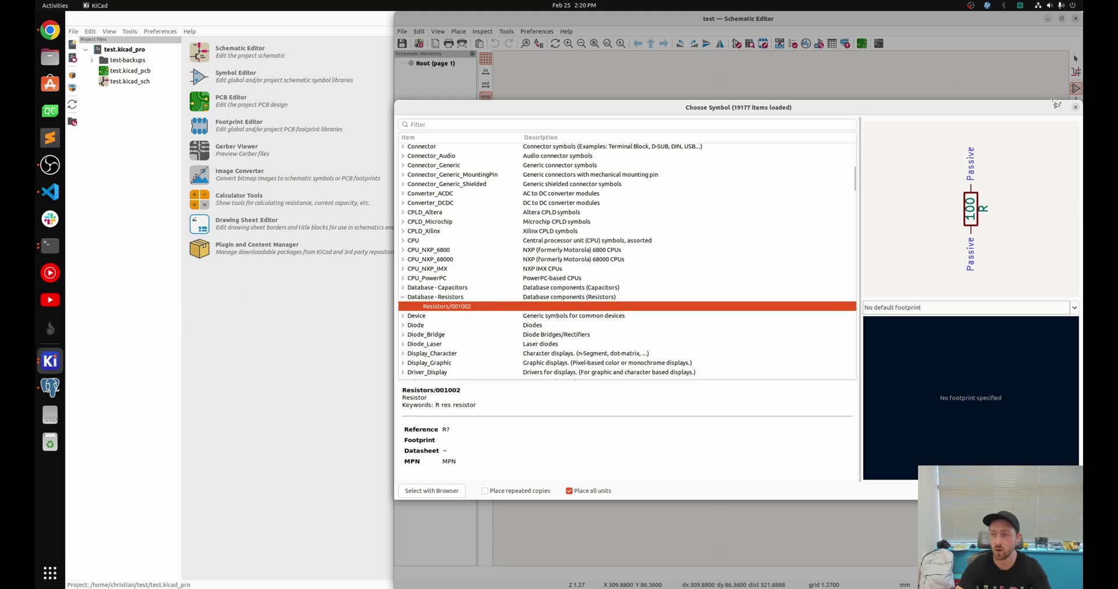
drag(1036, 109, 894, 110)
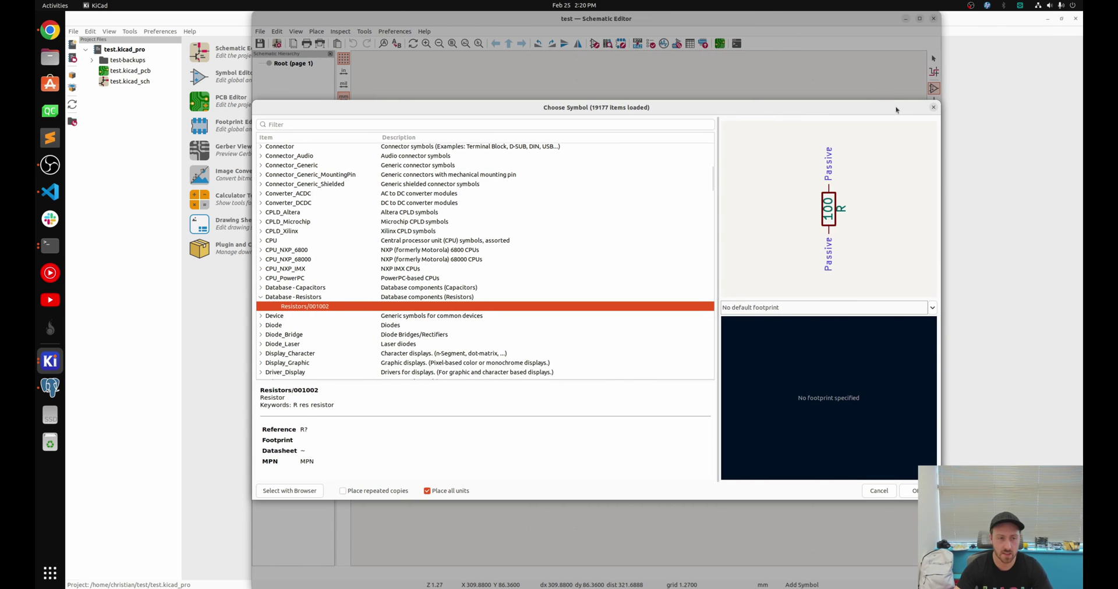
click(933, 107)
Close the schematic editor, start the Symbol Editor from Tools, and bring pgAdmin 4 alongside.
click(933, 18)
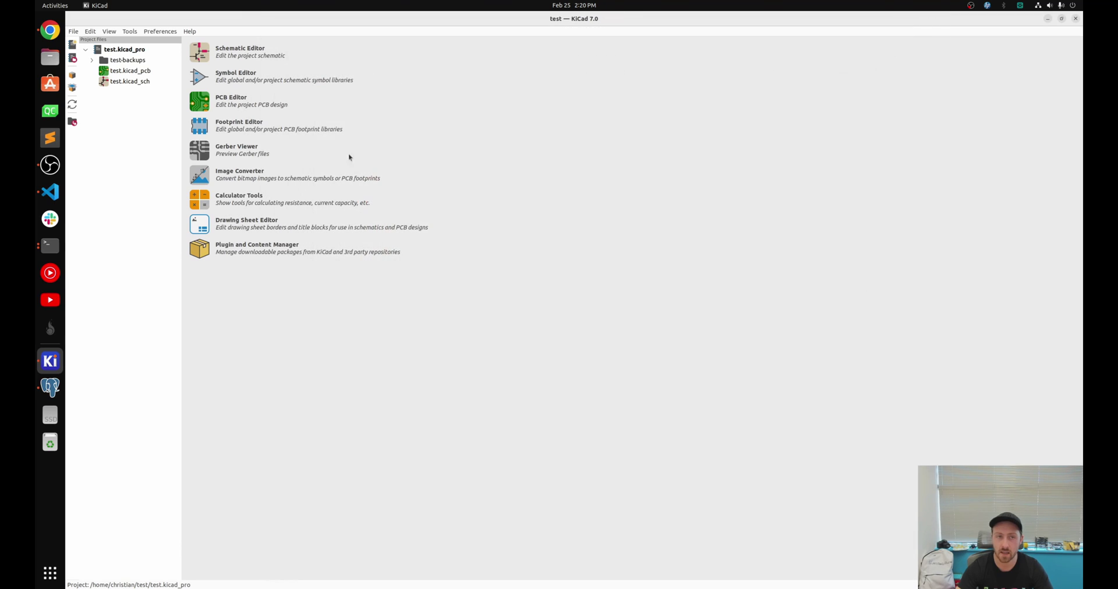
click(163, 32)
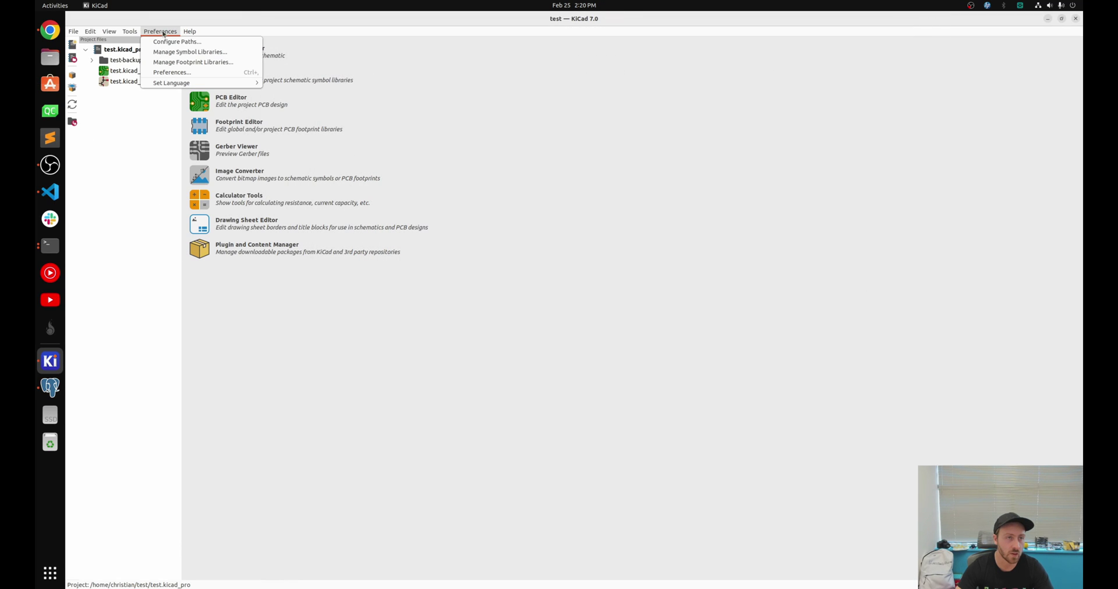
mouse_move(129, 32)
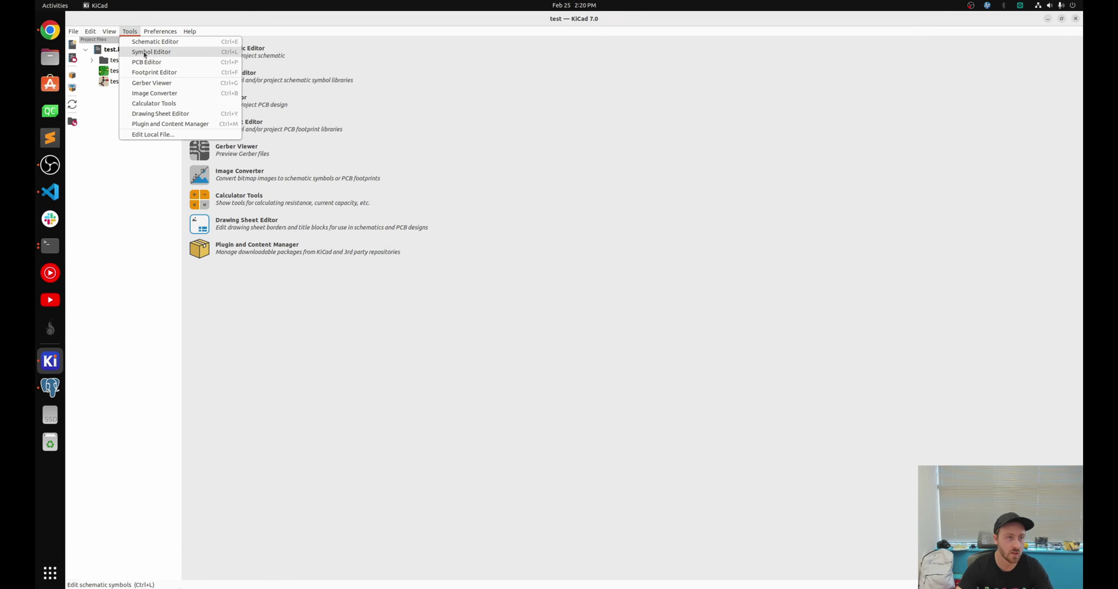
click(145, 53)
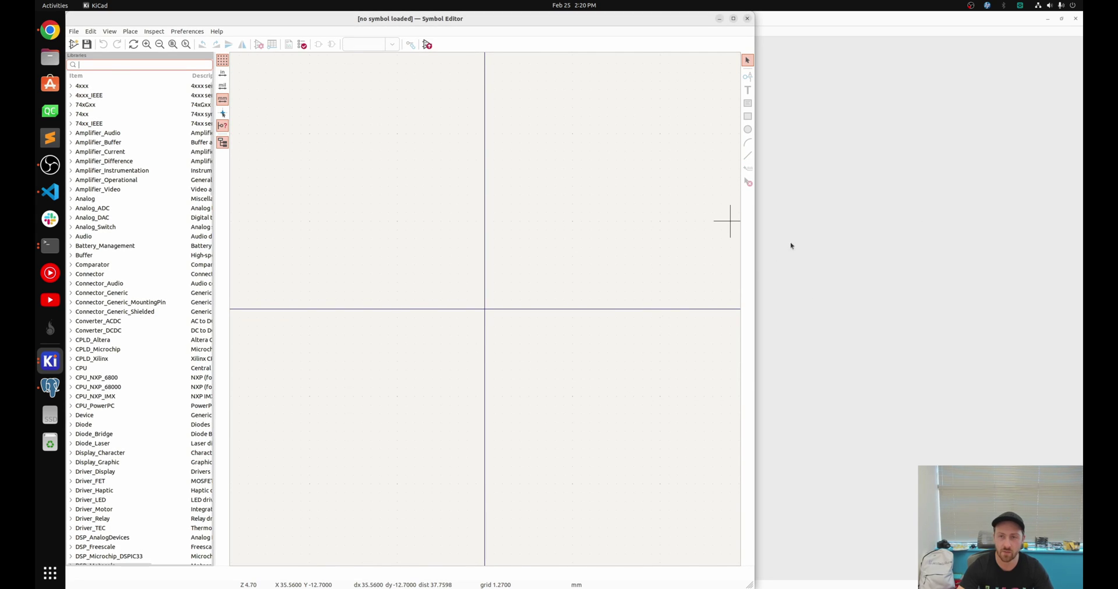
click(50, 387)
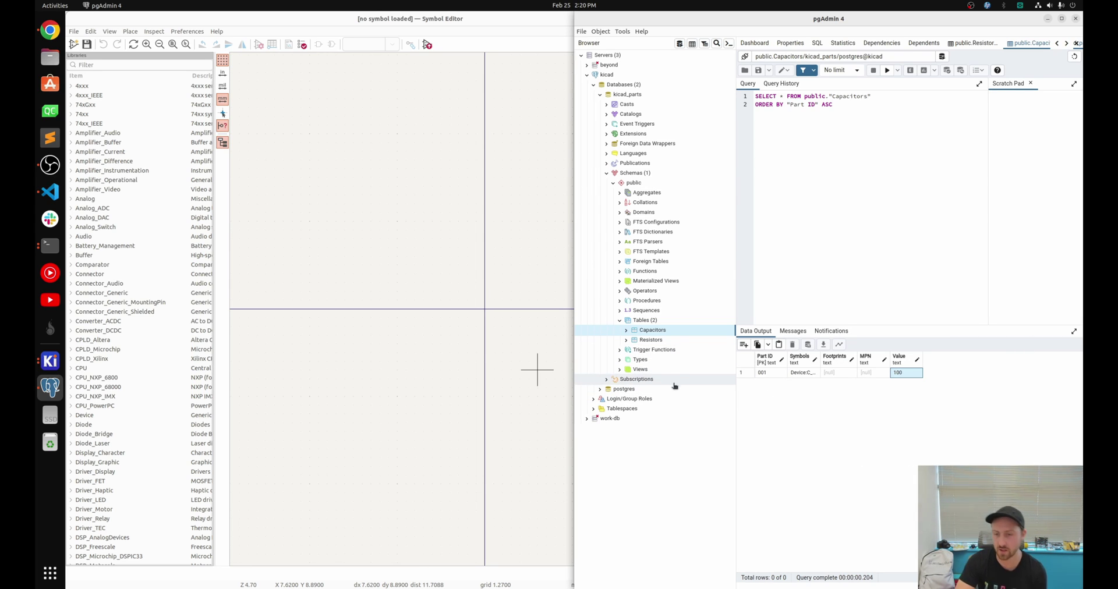
Add an empty row to the Capacitors data and enter 002 as its Part ID.
click(743, 344)
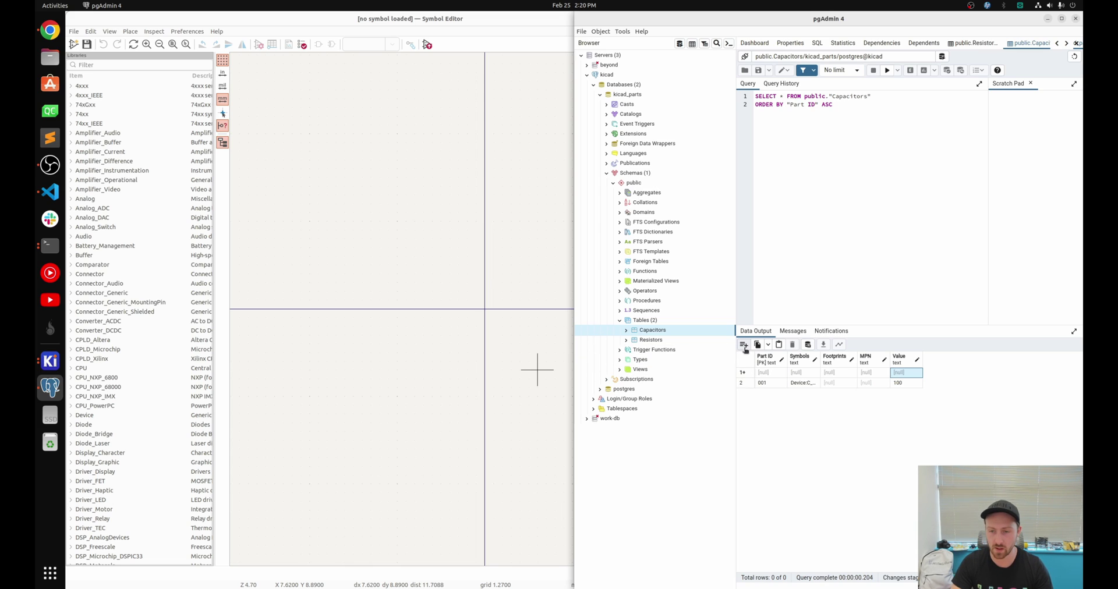
double_click(764, 376)
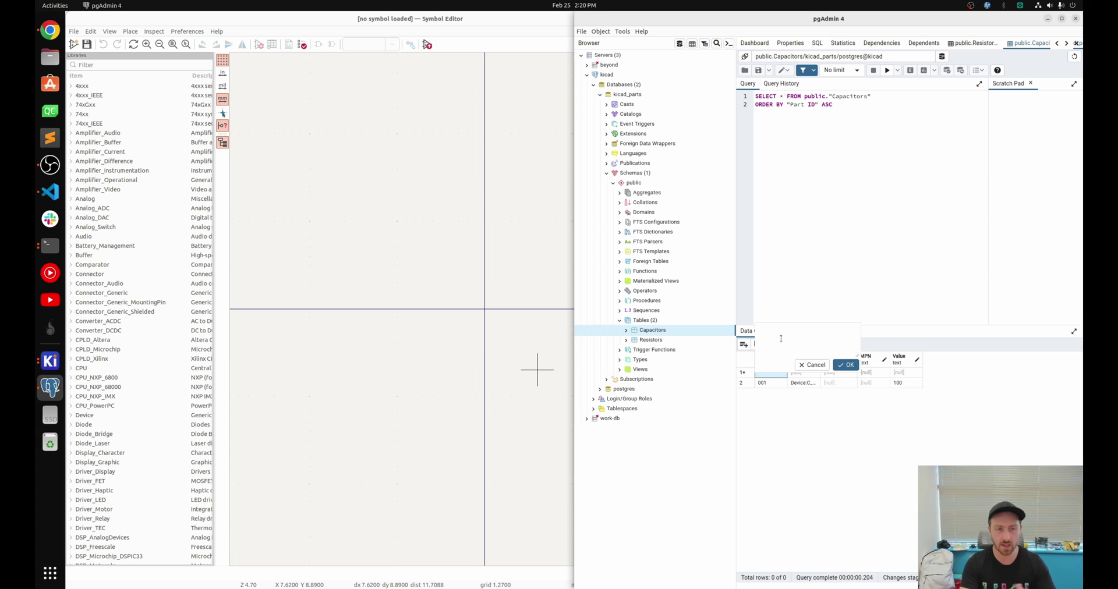
text(002)
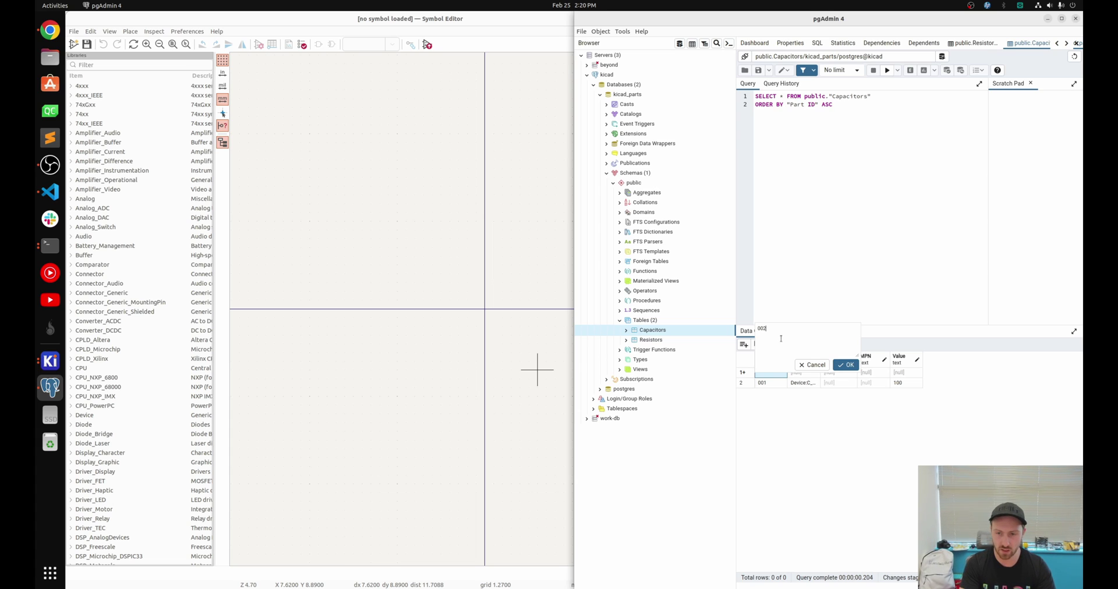
click(846, 365)
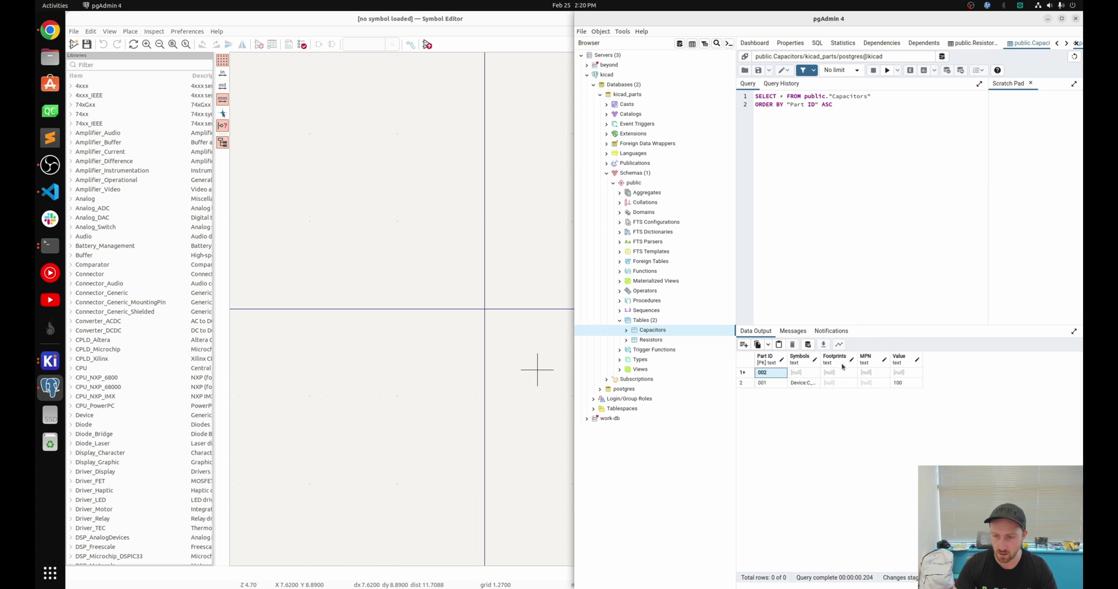
click(801, 373)
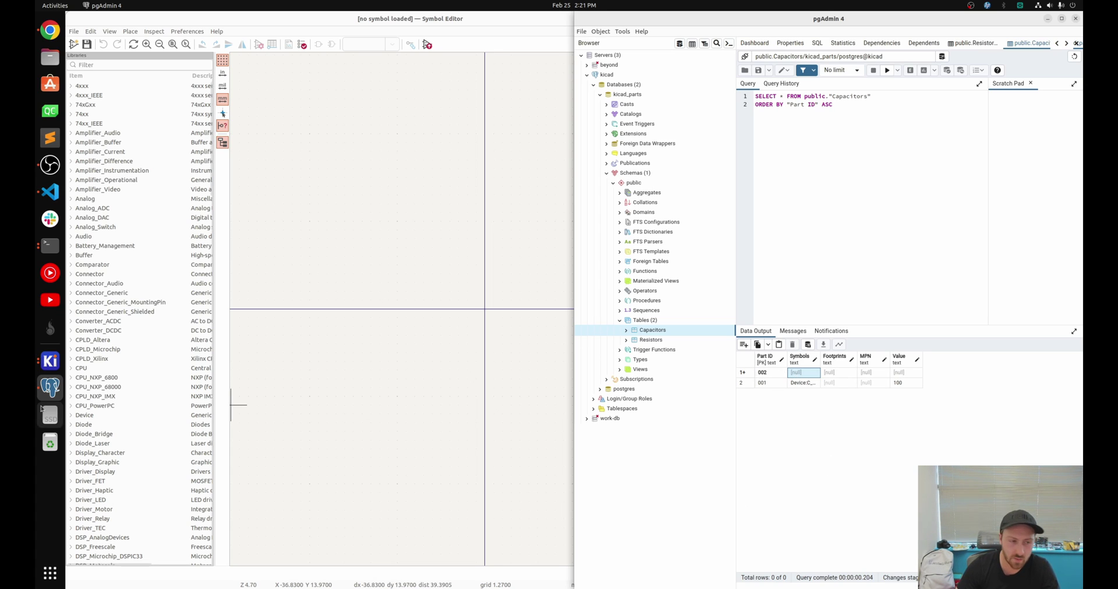
Load Device:C_Polarized from the Device library into the Symbol Editor, then return to pgAdmin.
click(71, 415)
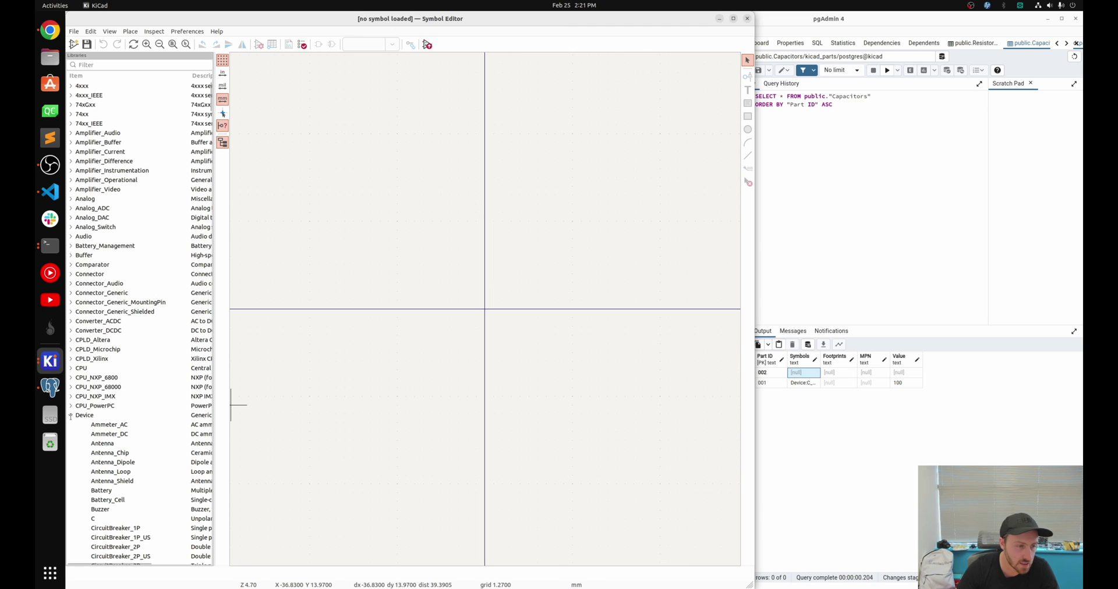
scroll(107, 416, down, 13)
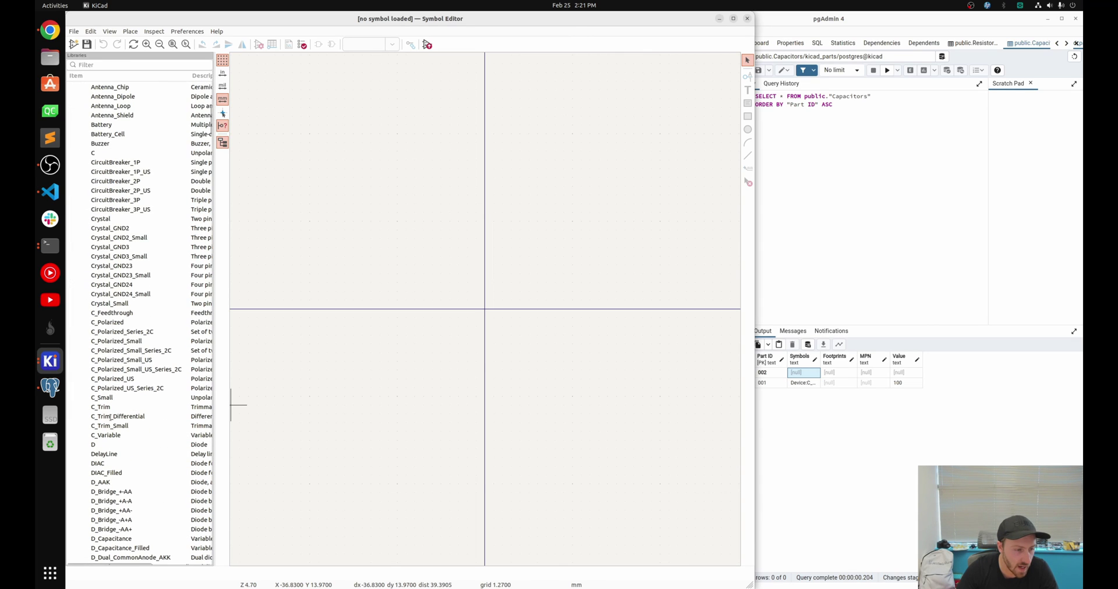
click(114, 322)
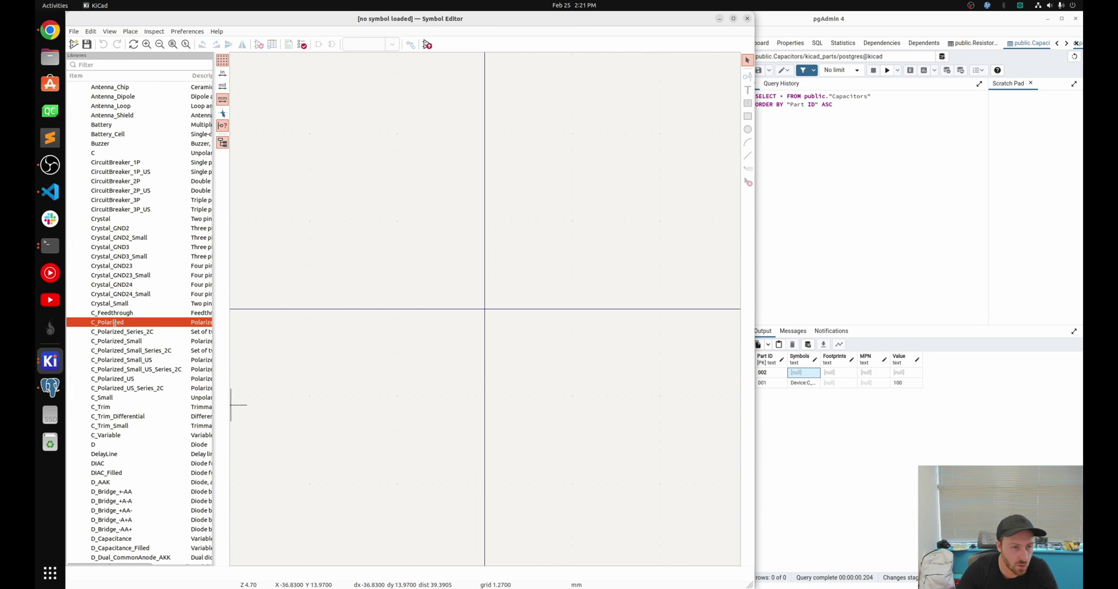
double_click(115, 322)
scroll(643, 342, down, 3)
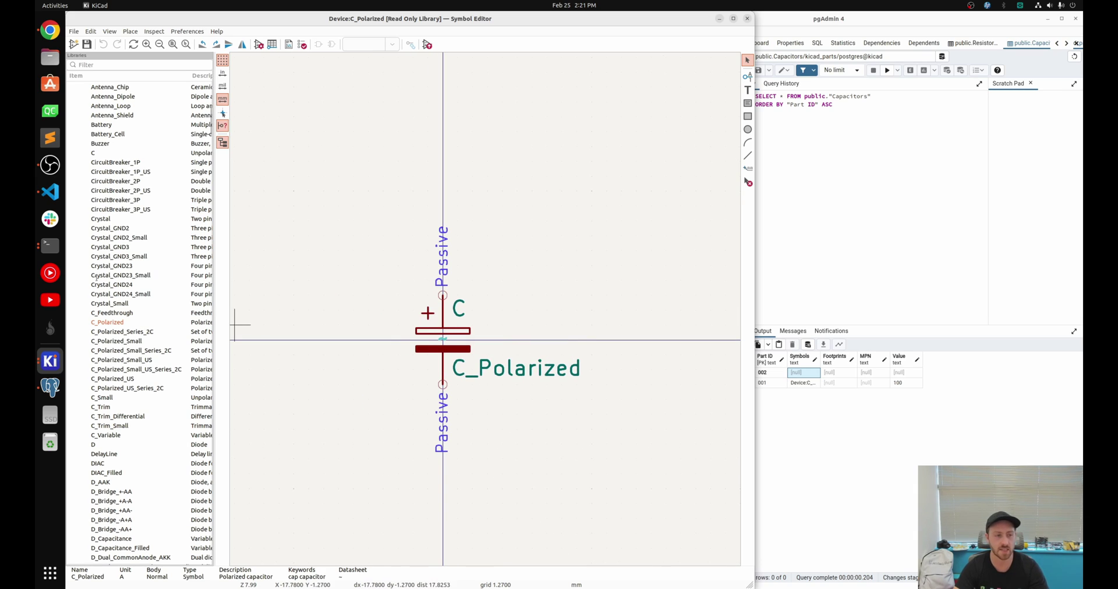
click(831, 425)
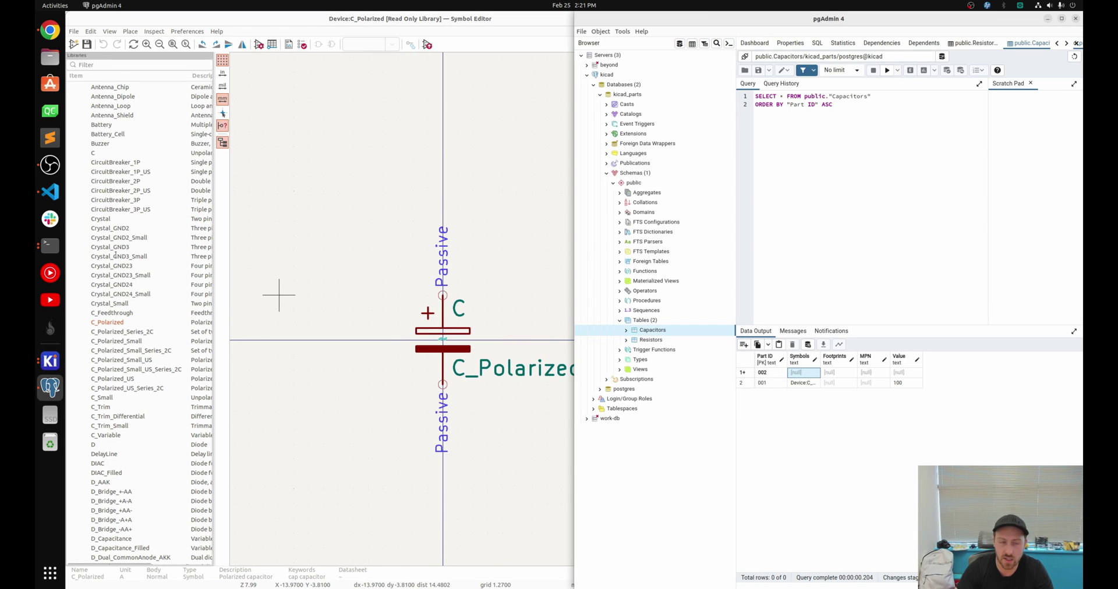
scroll(116, 255, up, 5)
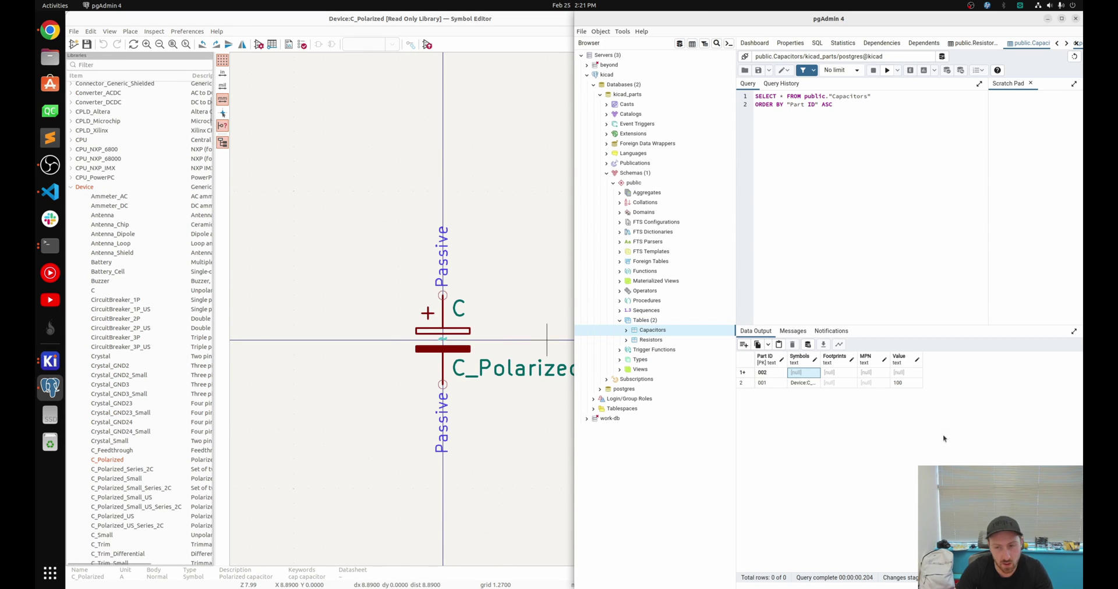
Enter Device:C_Polarized as the Symbols value of Capacitors row 002.
double_click(793, 373)
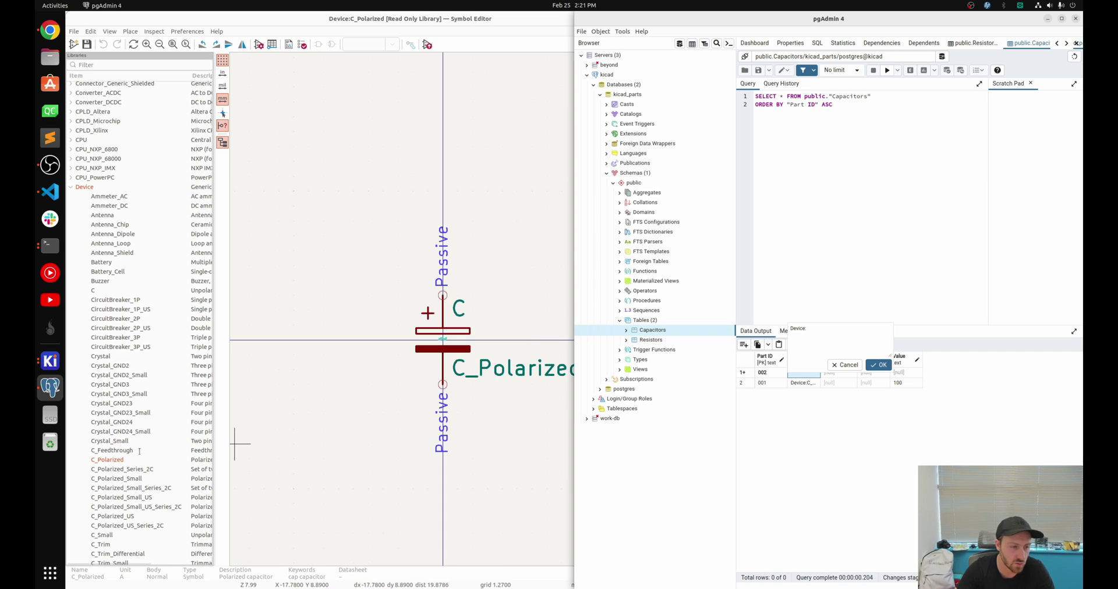
text(Device:C_)
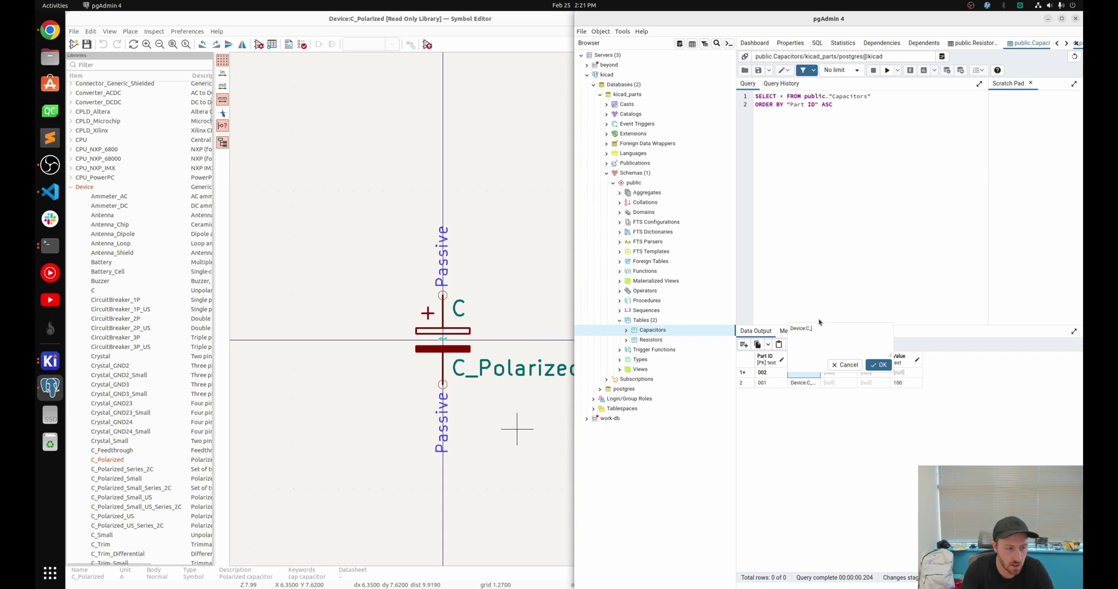
text(Polarized)
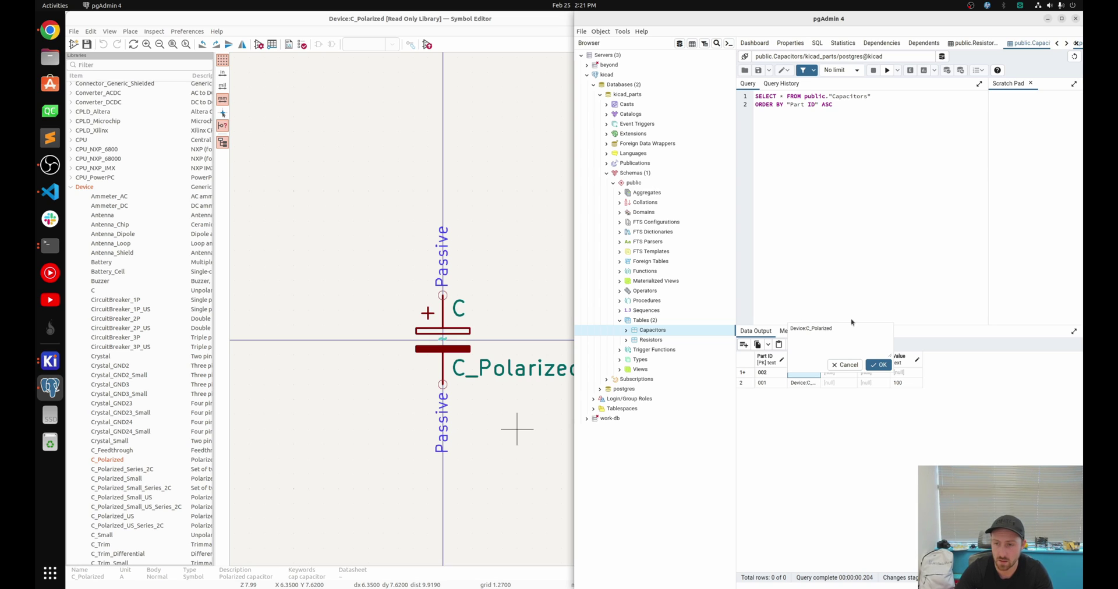
click(878, 364)
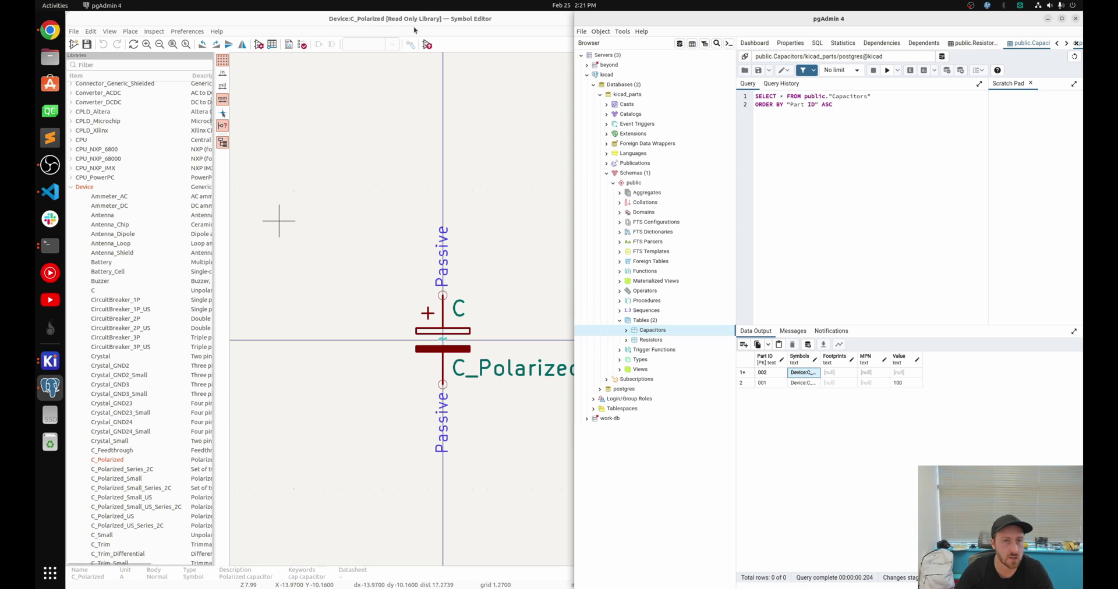
click(495, 19)
Close the symbol editor and load footprint CP_Elec_3x5.3 in the Footprint Editor using a 'capa' filter.
click(747, 18)
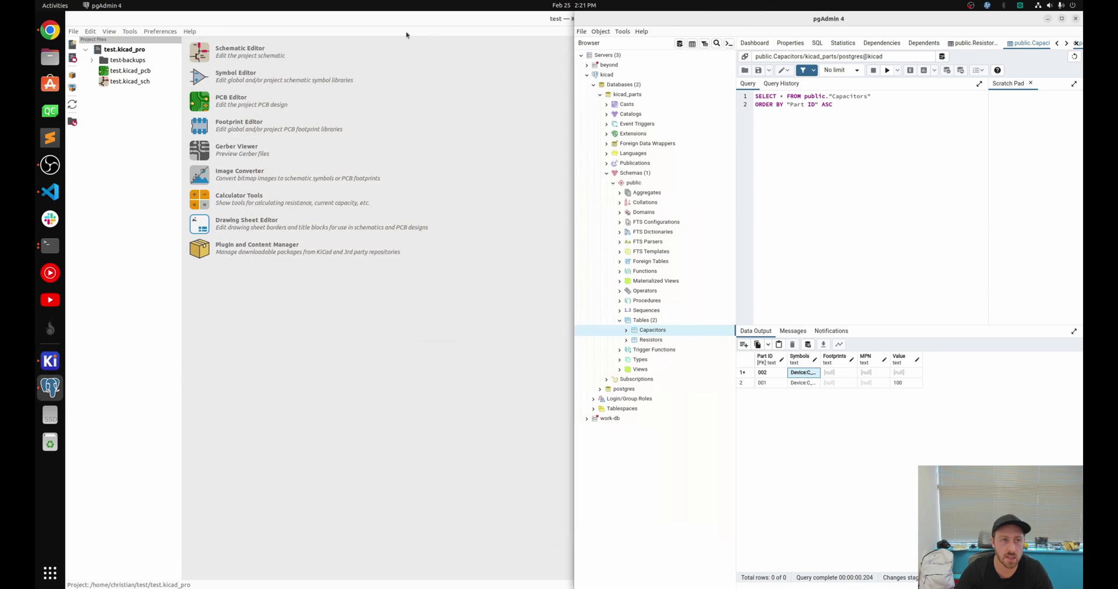
click(129, 32)
click(140, 78)
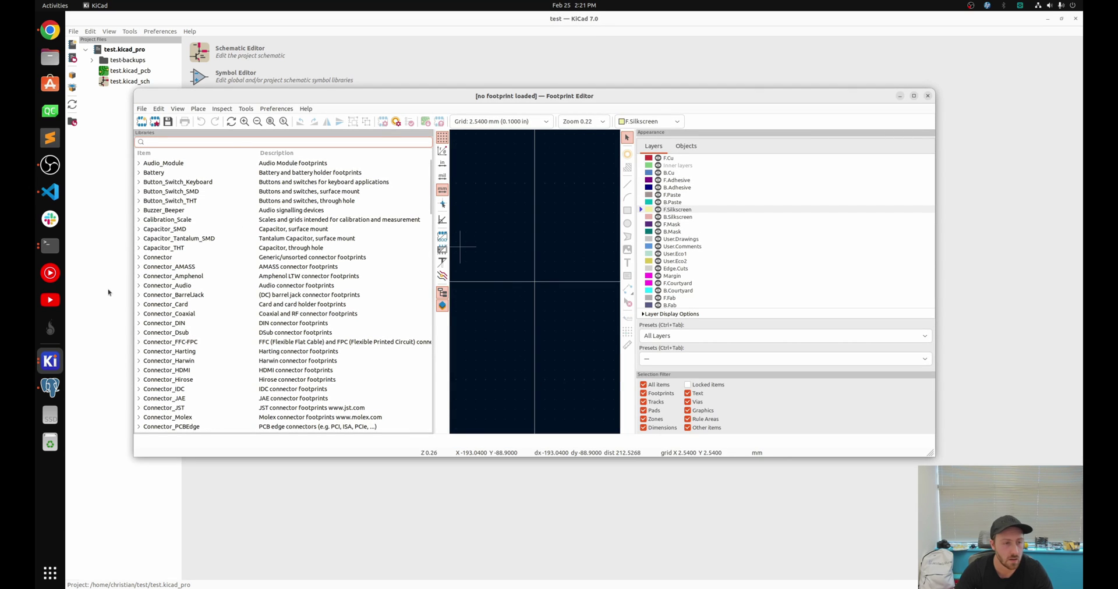
scroll(229, 307, down, 6)
scroll(226, 311, down, 10)
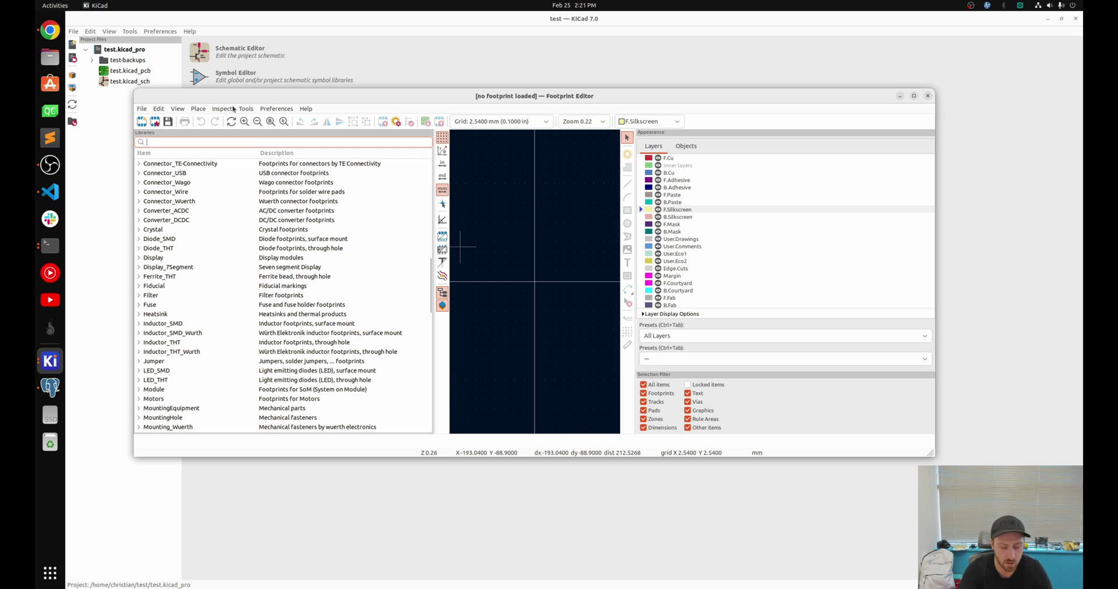
text(capa)
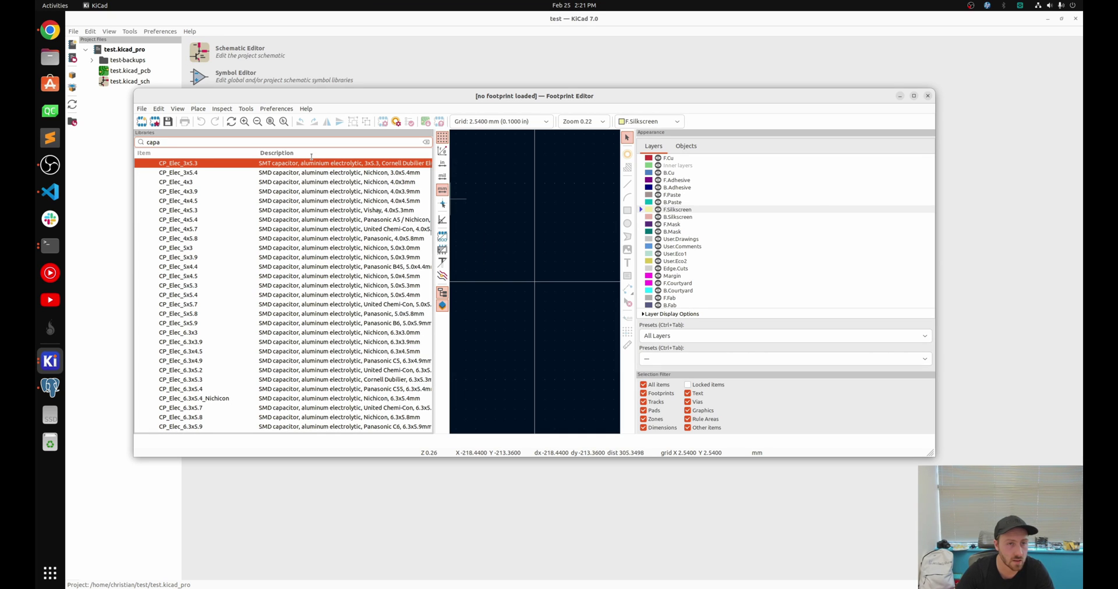
key(Return)
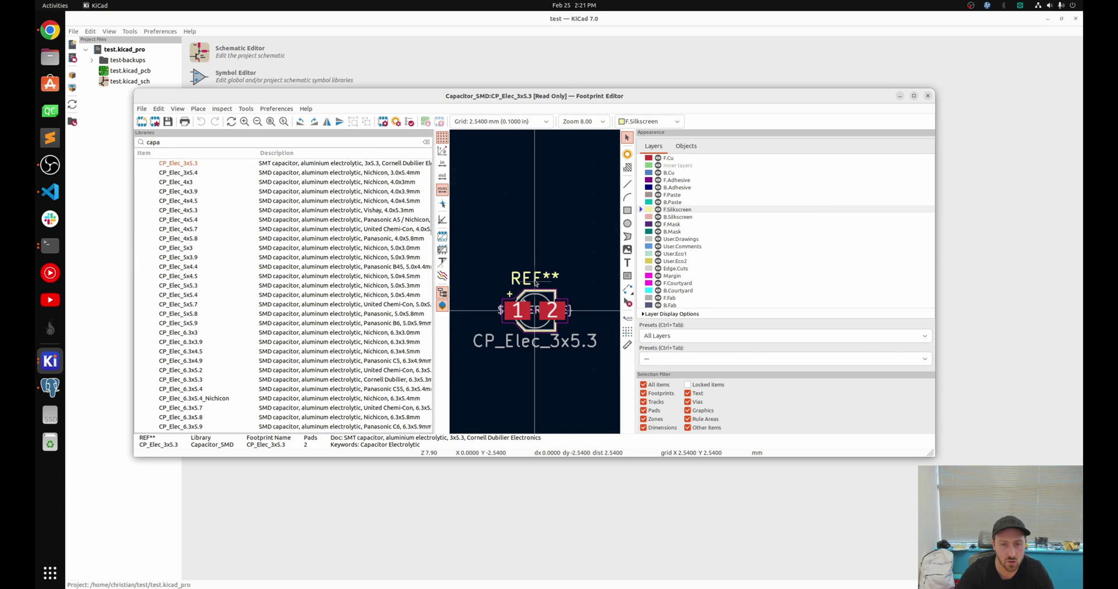
Dock the Footprint Editor on the left and start editing row 002's Footprints cell in pgAdmin.
key(super+Left)
key(super)
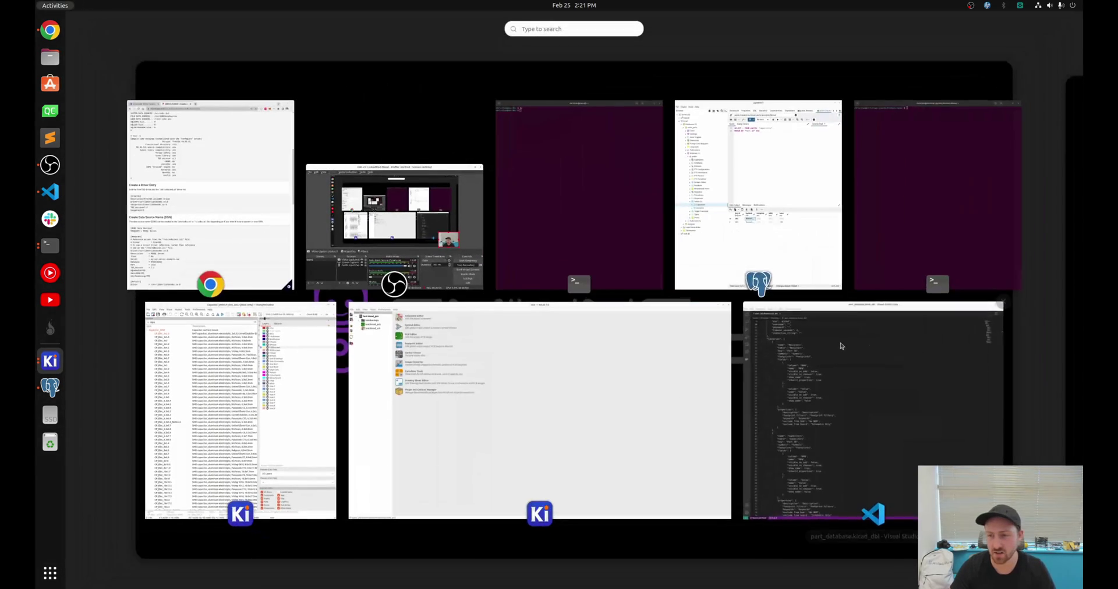
click(774, 198)
double_click(830, 374)
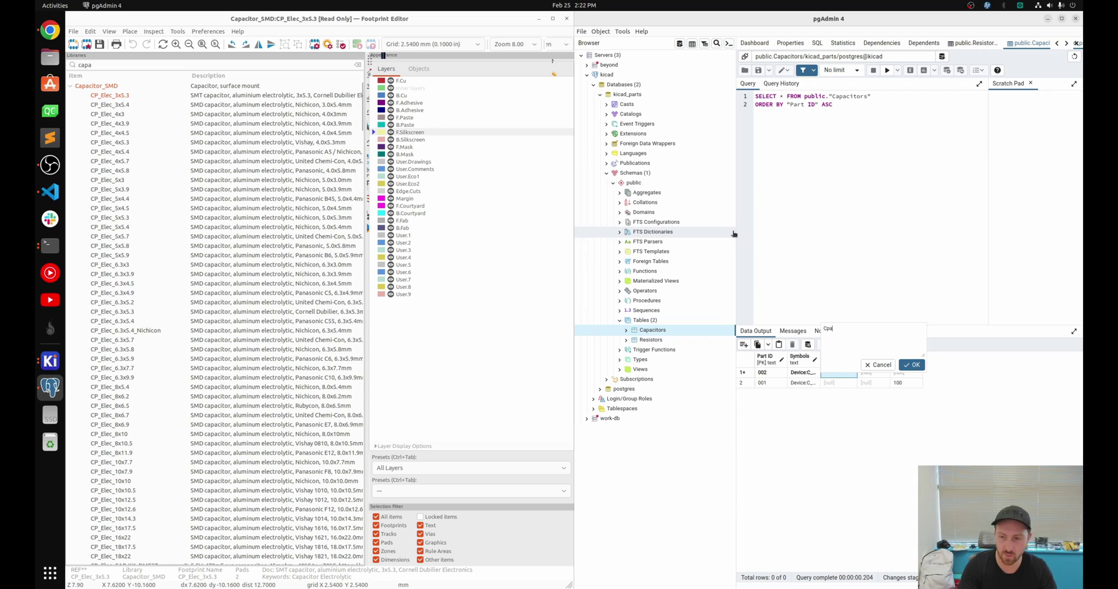
Enter Capacitor_SMD:CP_Elec_3x5.3 as part 002's footprint and confirm it.
text(Cpa)
key(BackSpace)
key(BackSpace)
text(ap)
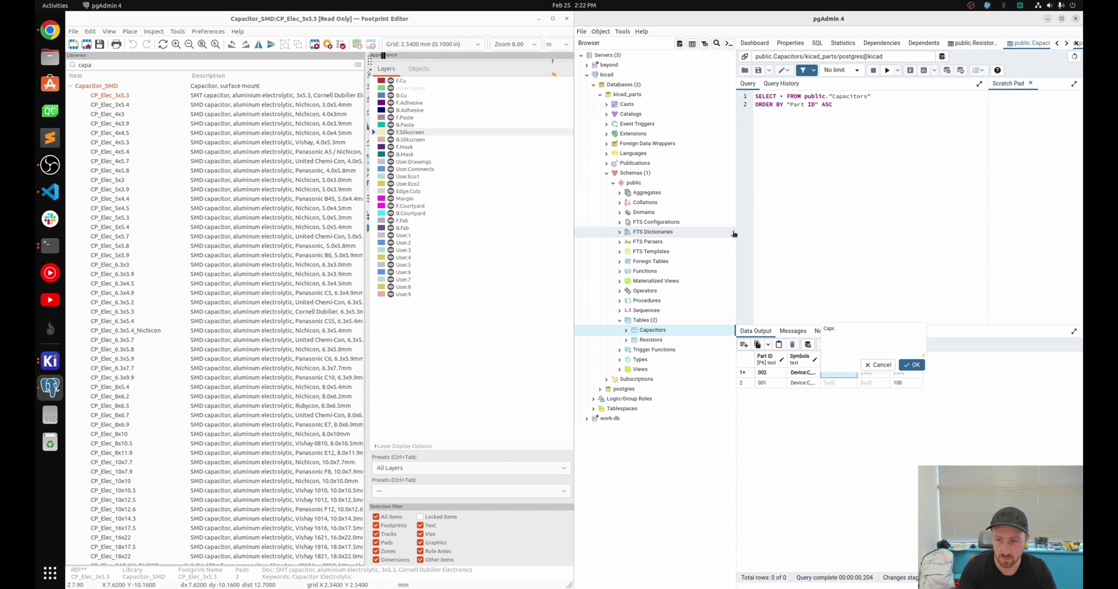
text(acitor)
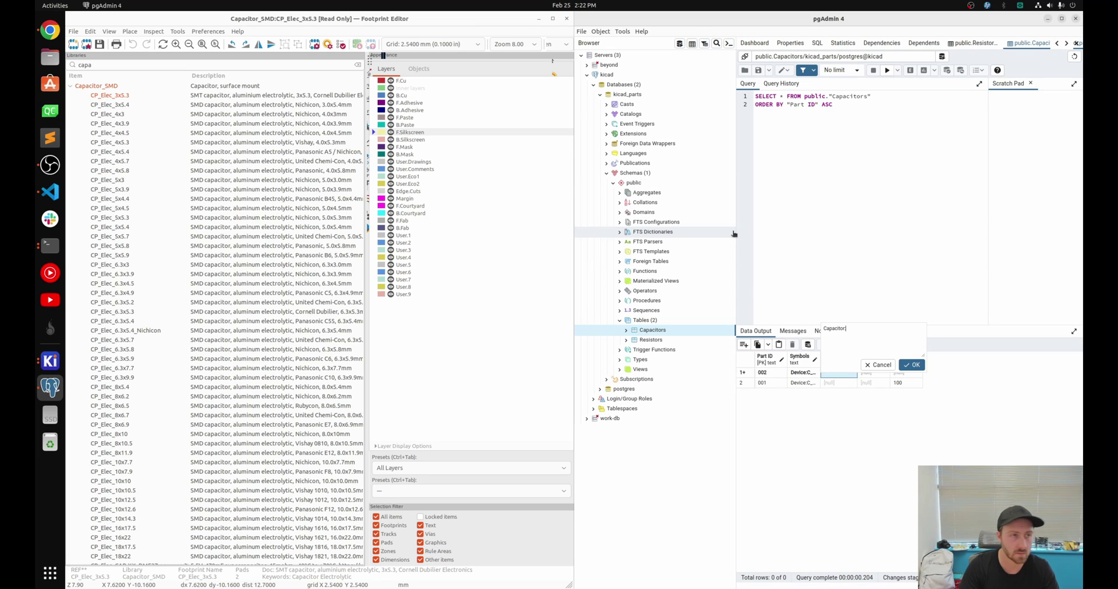
text(_SM)
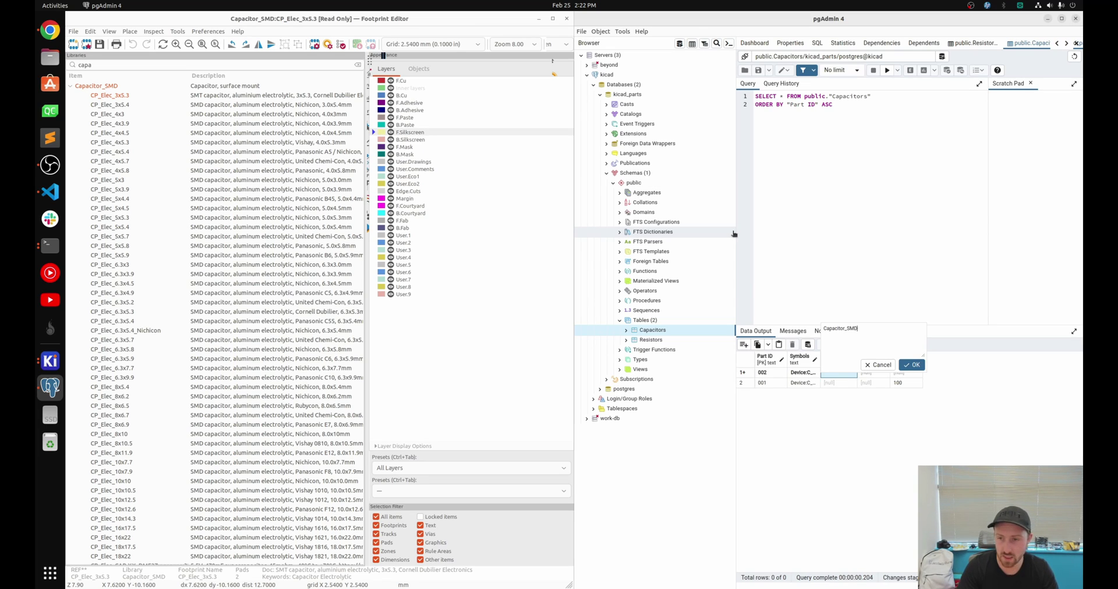
text(D)
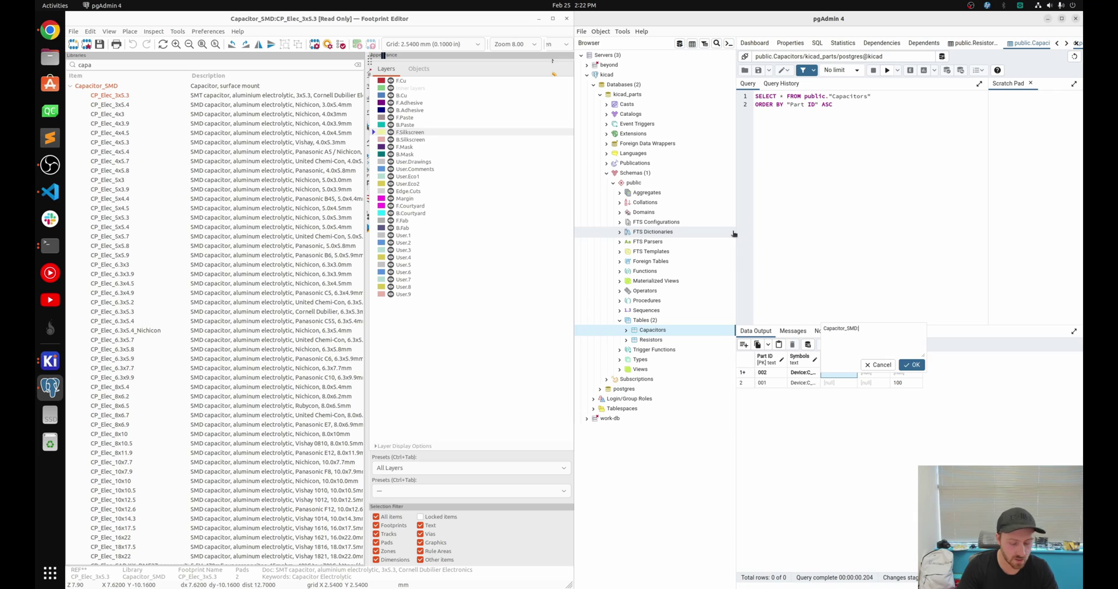
text(:CP_E)
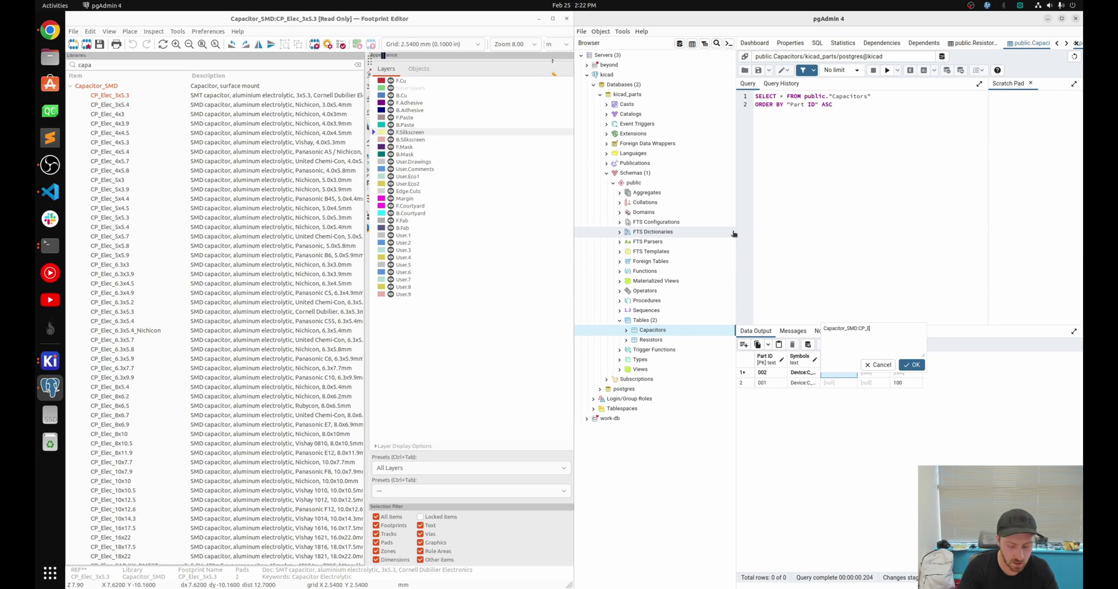
text(lec_3x5.3)
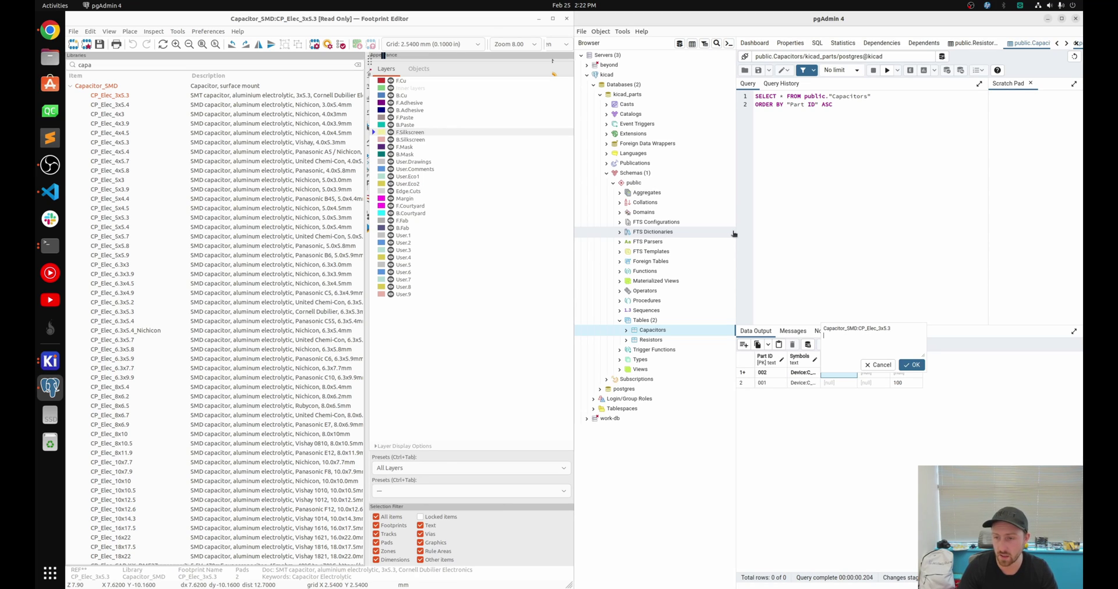
key(BackSpace)
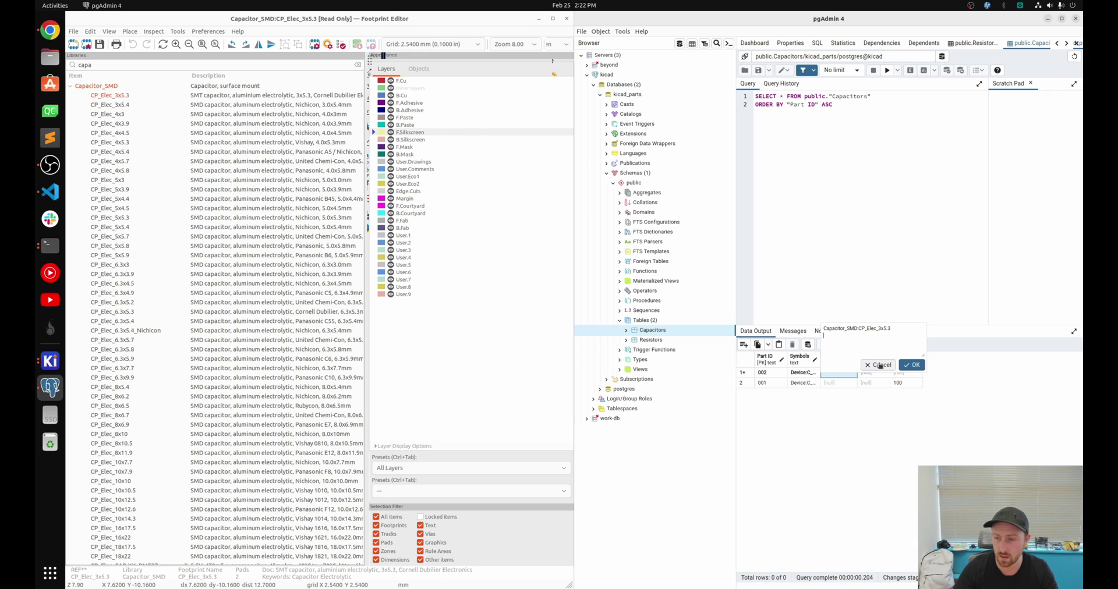
click(909, 367)
Set part 002's Value to 50nf, save the table changes, and minimize pgAdmin.
double_click(897, 372)
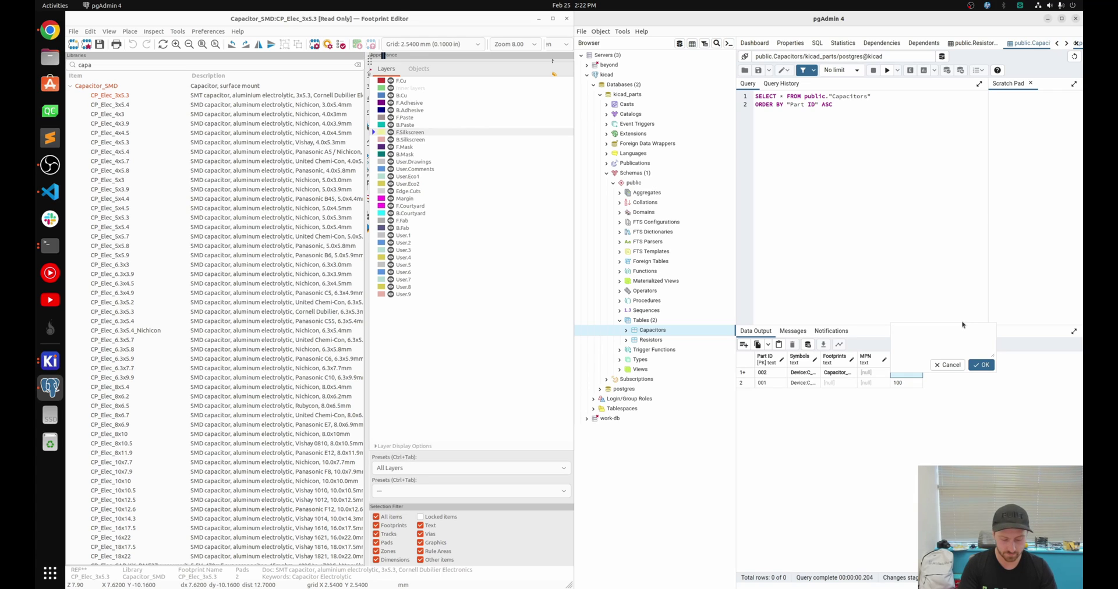
text(50)
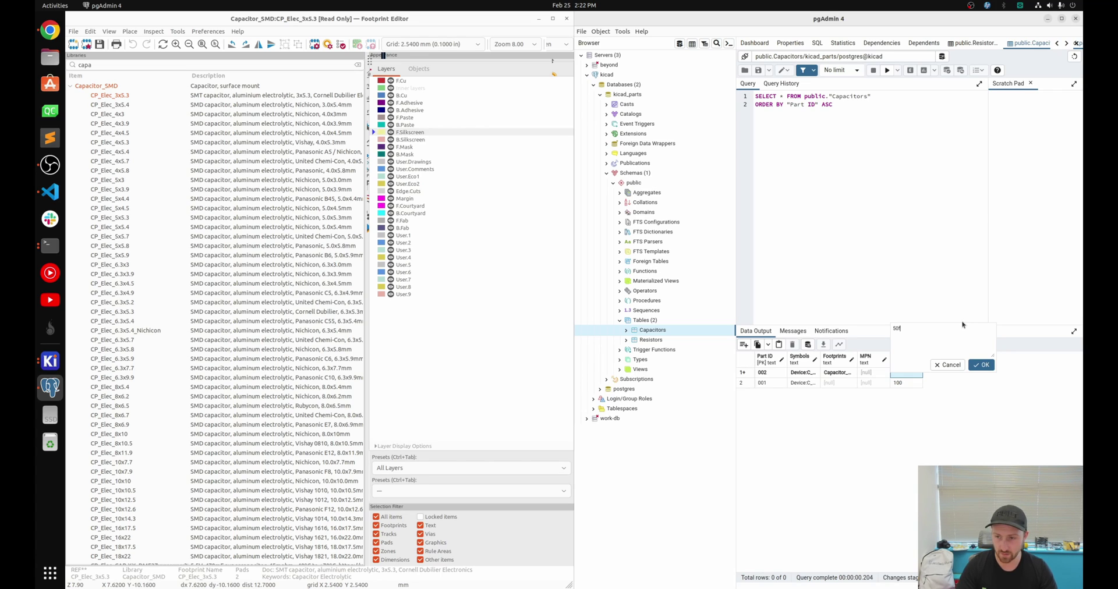
text(nf)
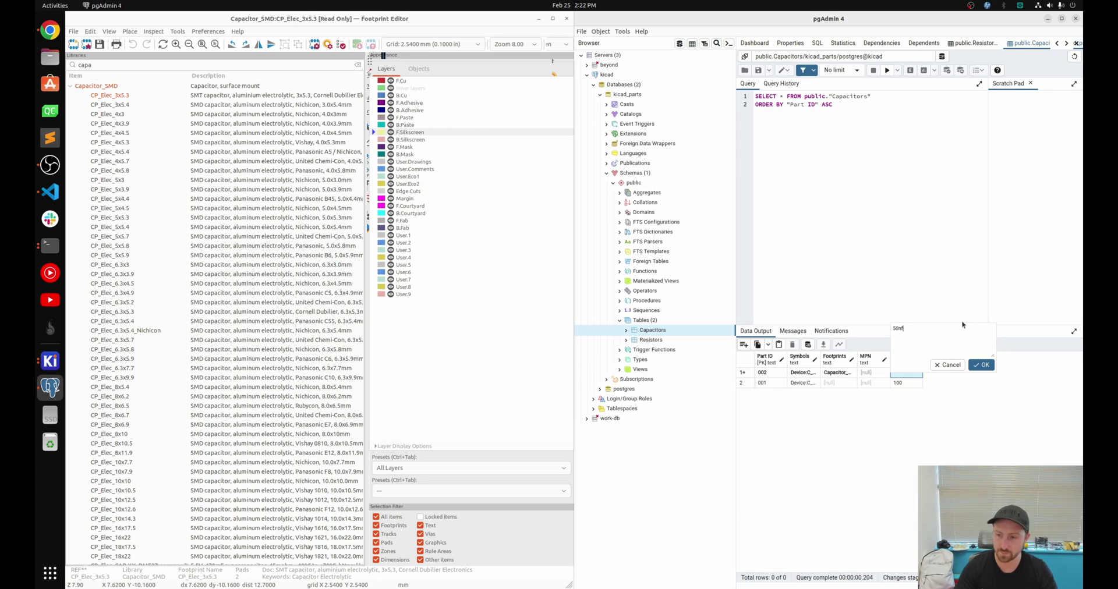
click(981, 365)
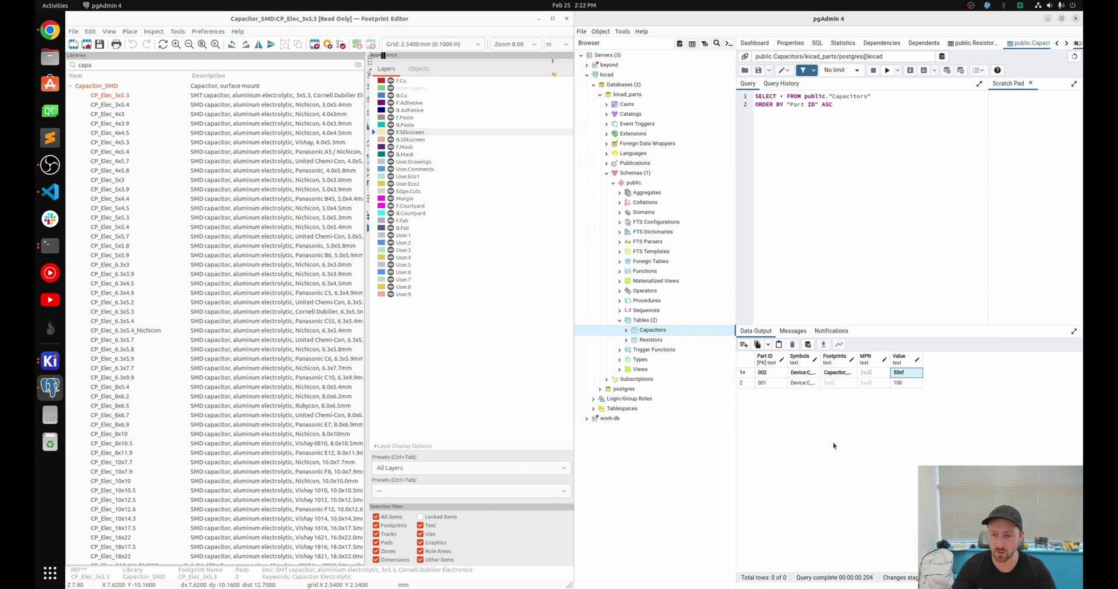
click(807, 345)
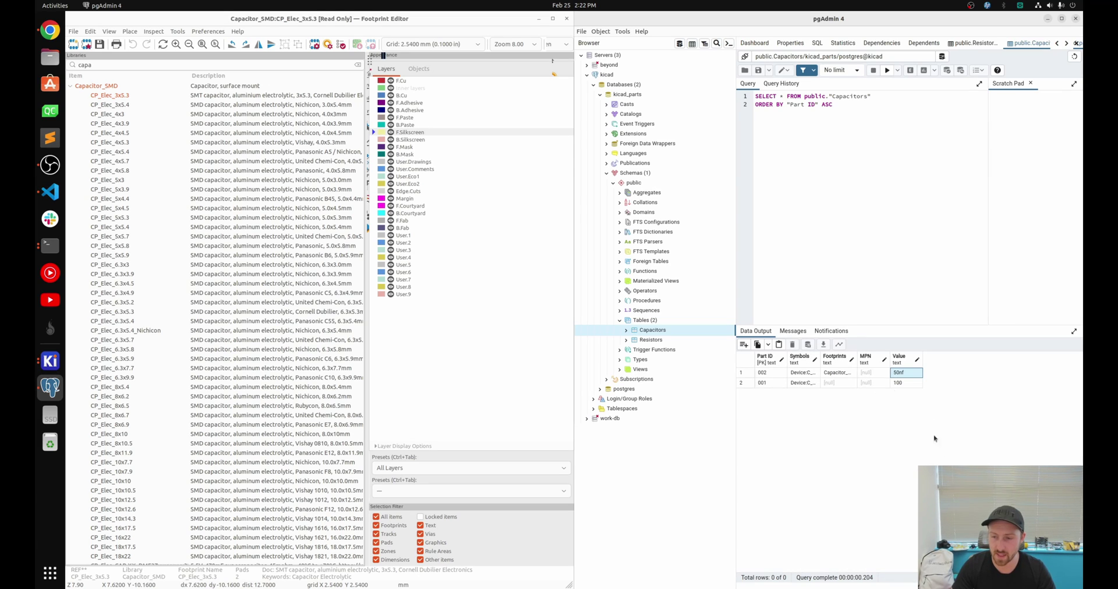
click(1046, 21)
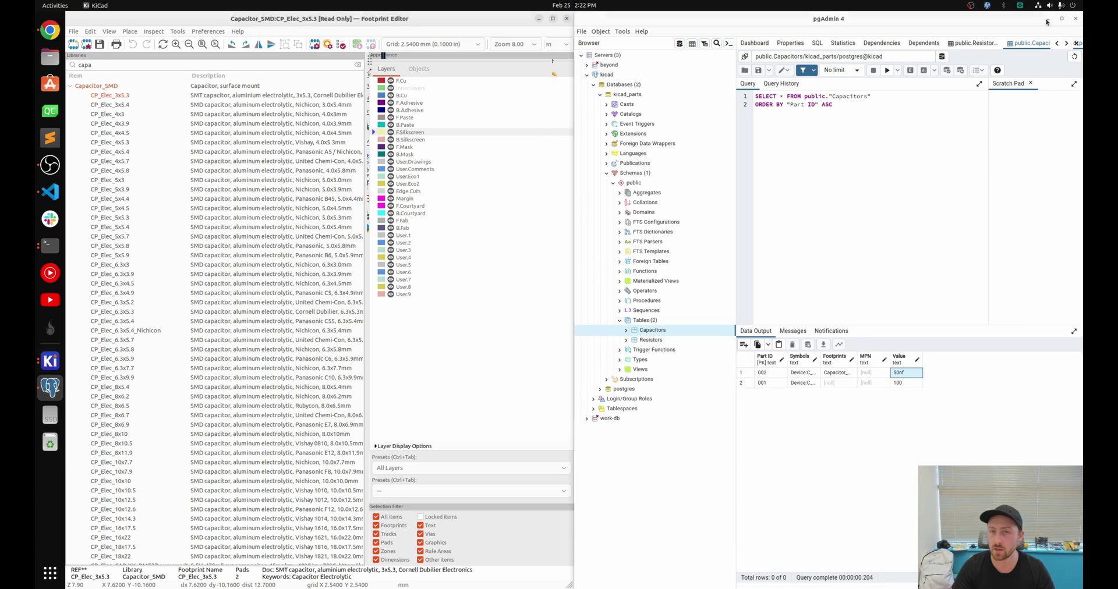
Close the footprint editor and project manager, relaunch KiCad, and open the project's schematic.
click(566, 18)
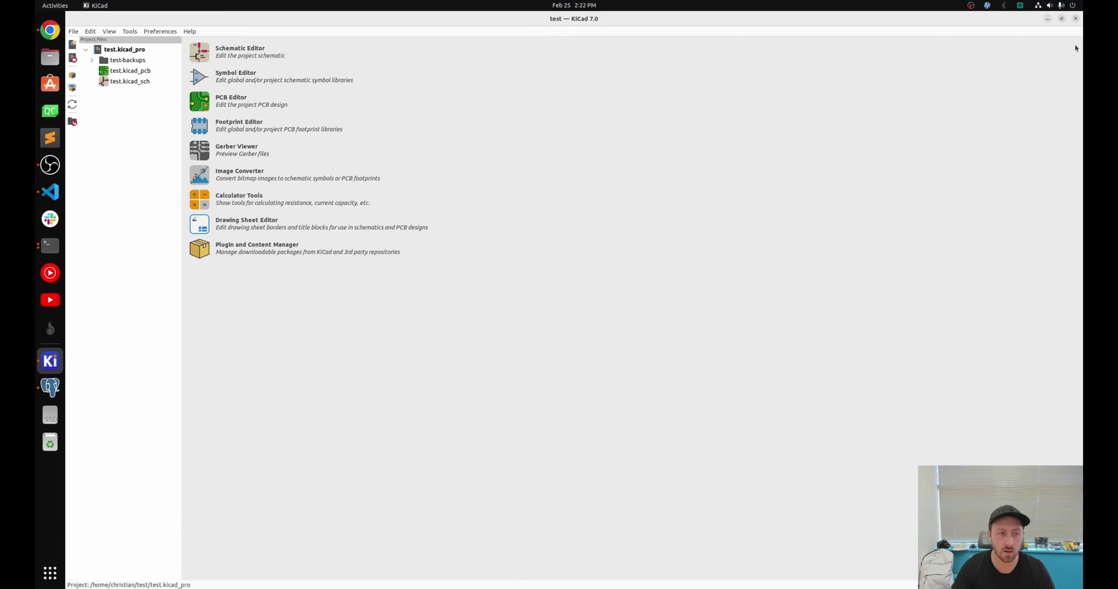
click(1076, 18)
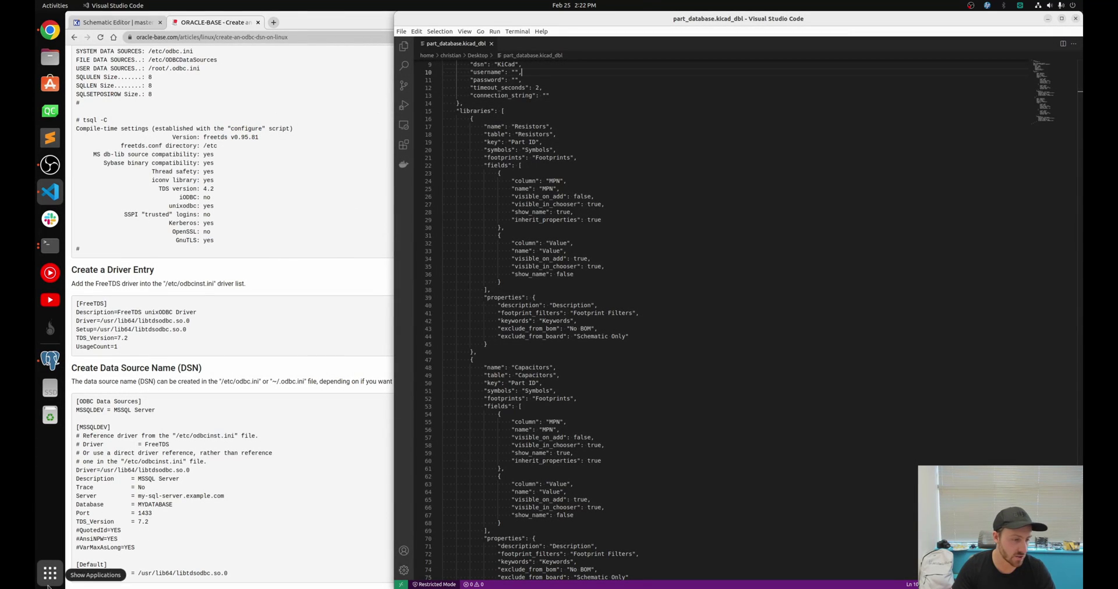
click(48, 585)
text(ki)
key(Return)
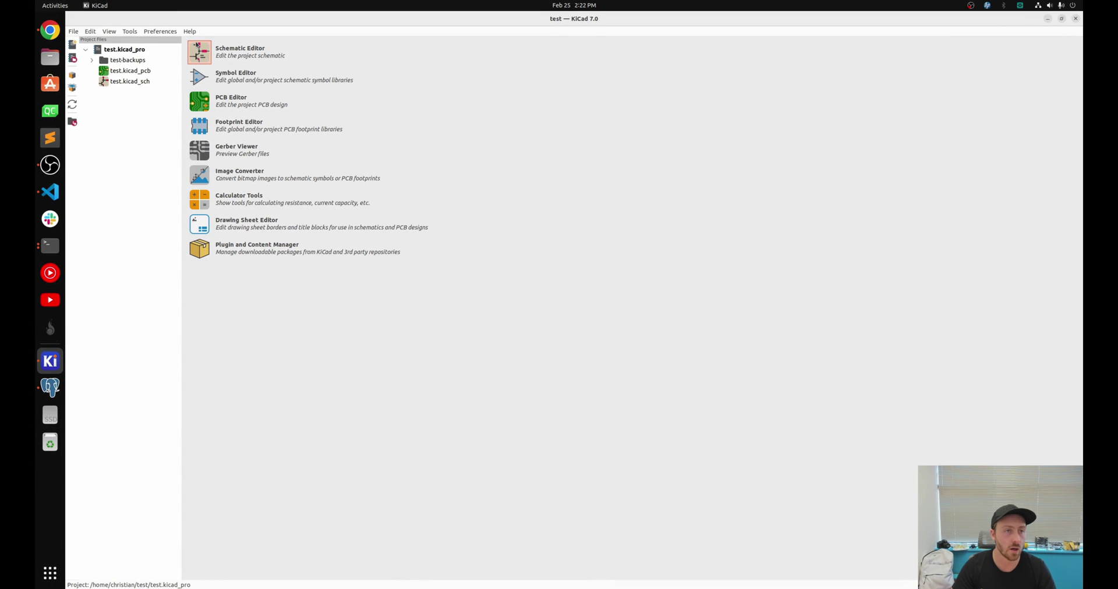
click(198, 47)
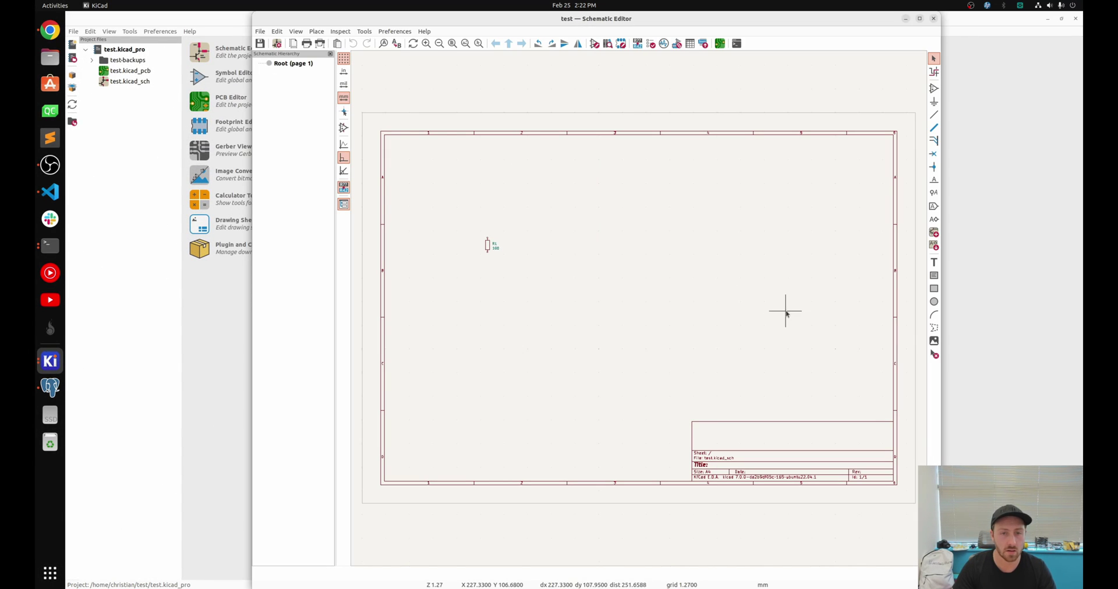
Place database part Capacitors/002 from Database - Capacitors on the sheet as C1.
click(933, 87)
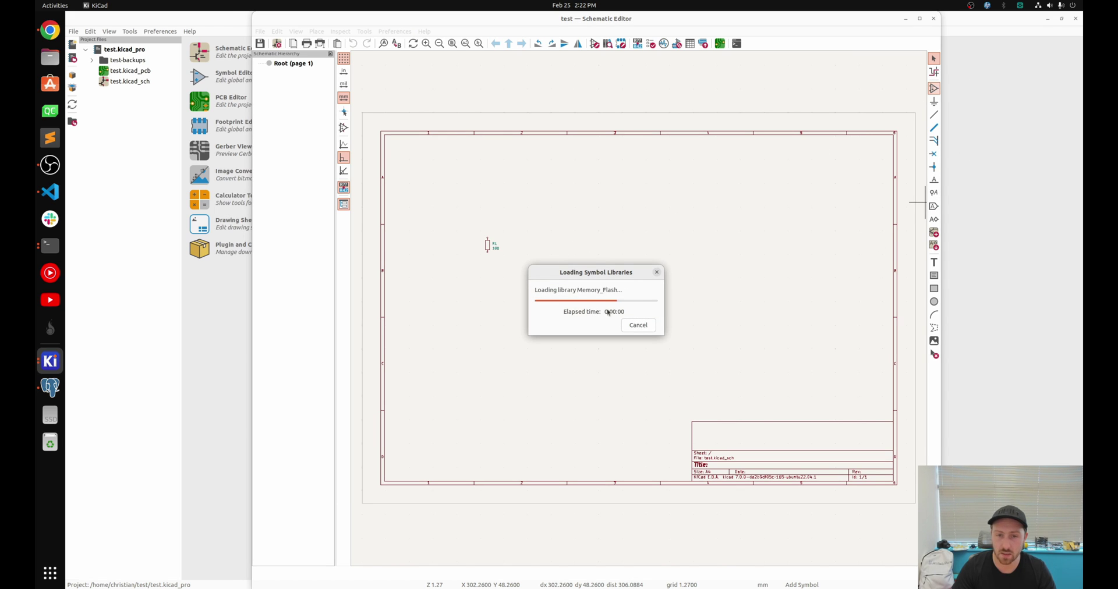
click(632, 304)
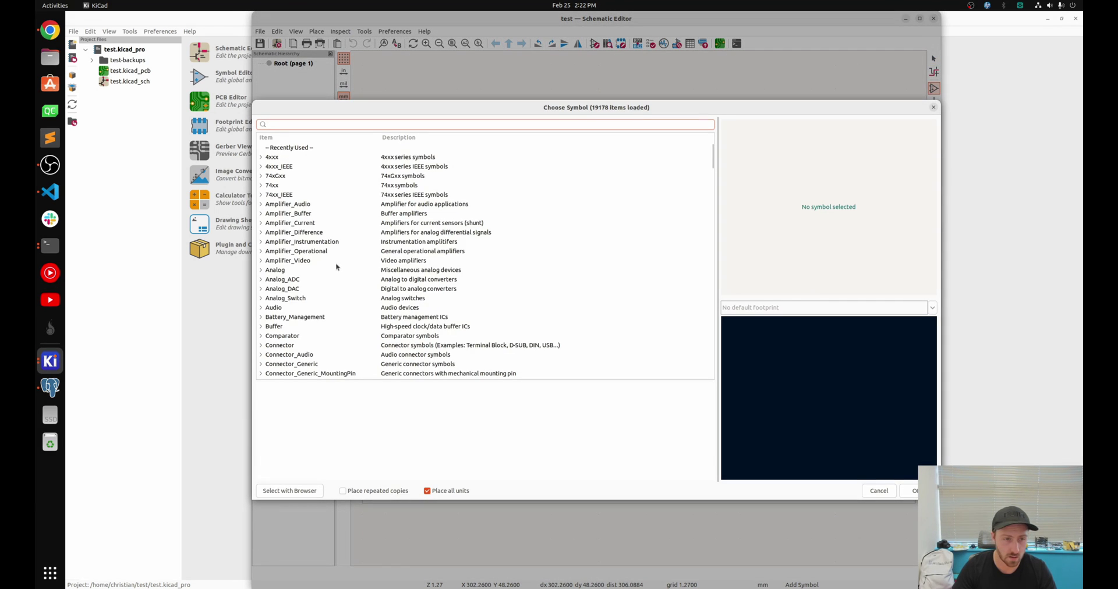
scroll(336, 262, down, 10)
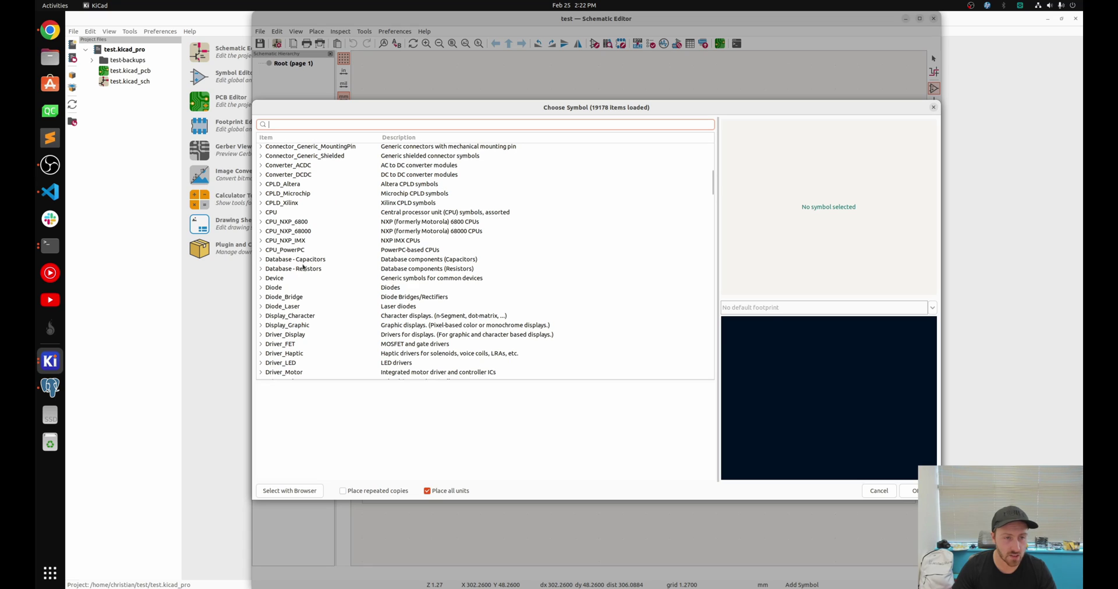
click(260, 259)
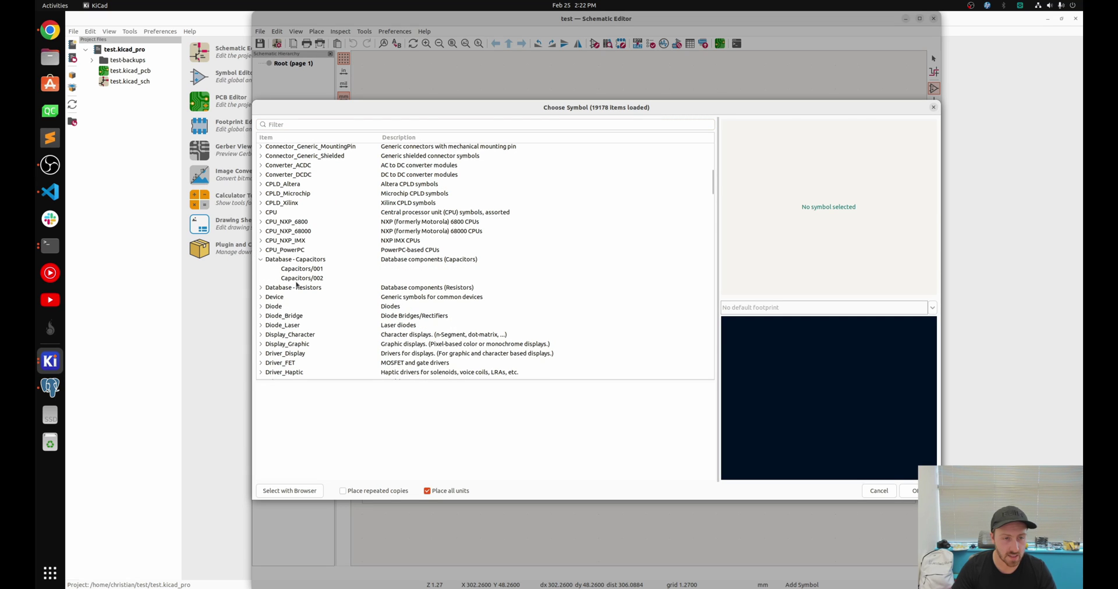
click(302, 278)
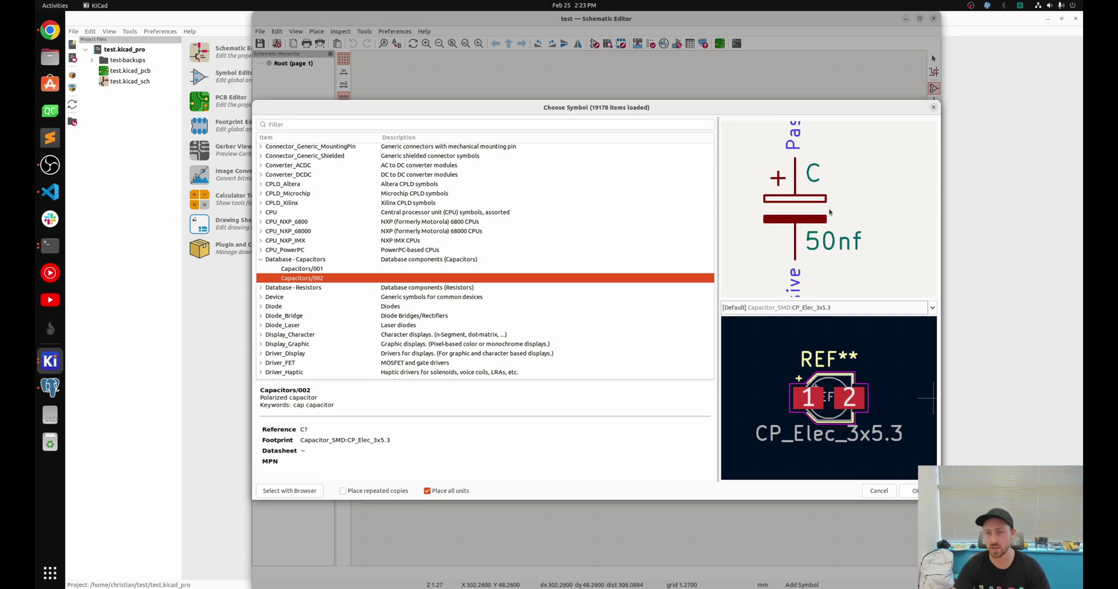
click(909, 491)
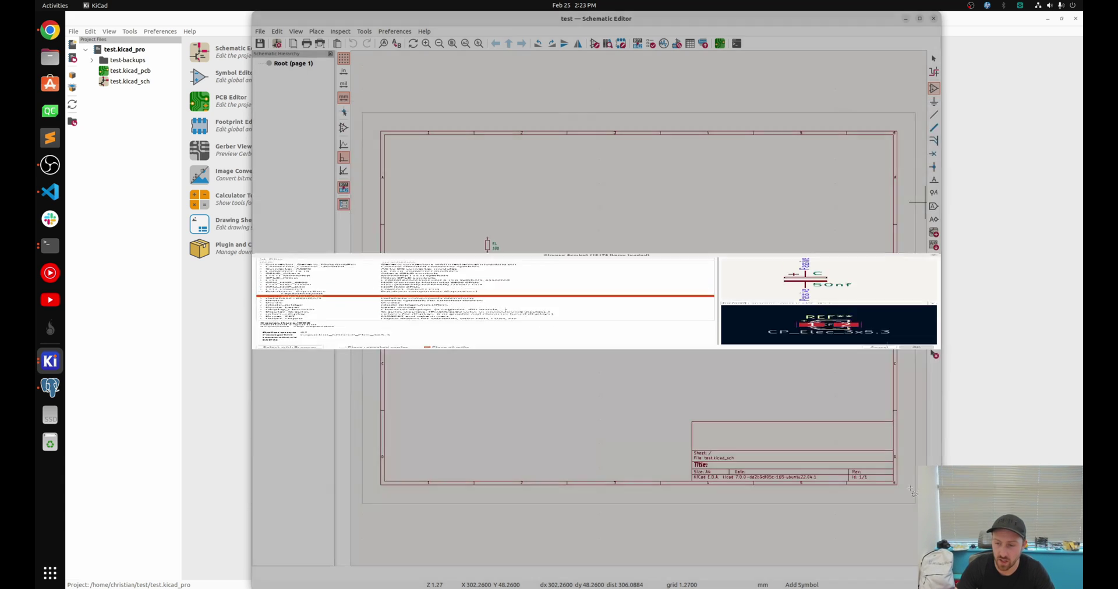
click(556, 223)
Zoom in and reopen the symbol chooser to show capacitor Capacitors/002 again.
click(375, 323)
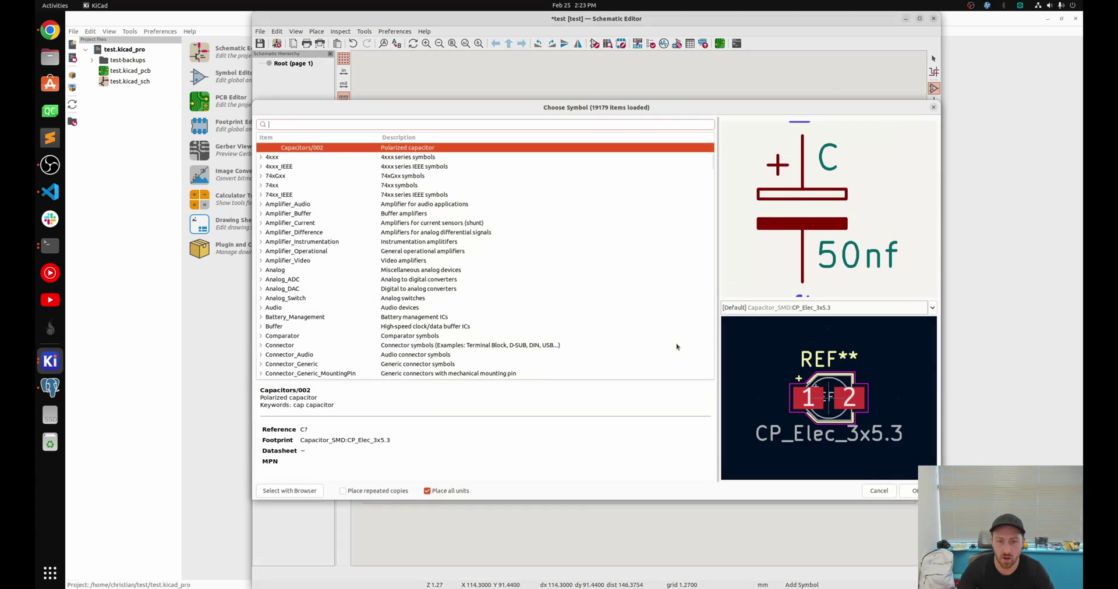
click(933, 107)
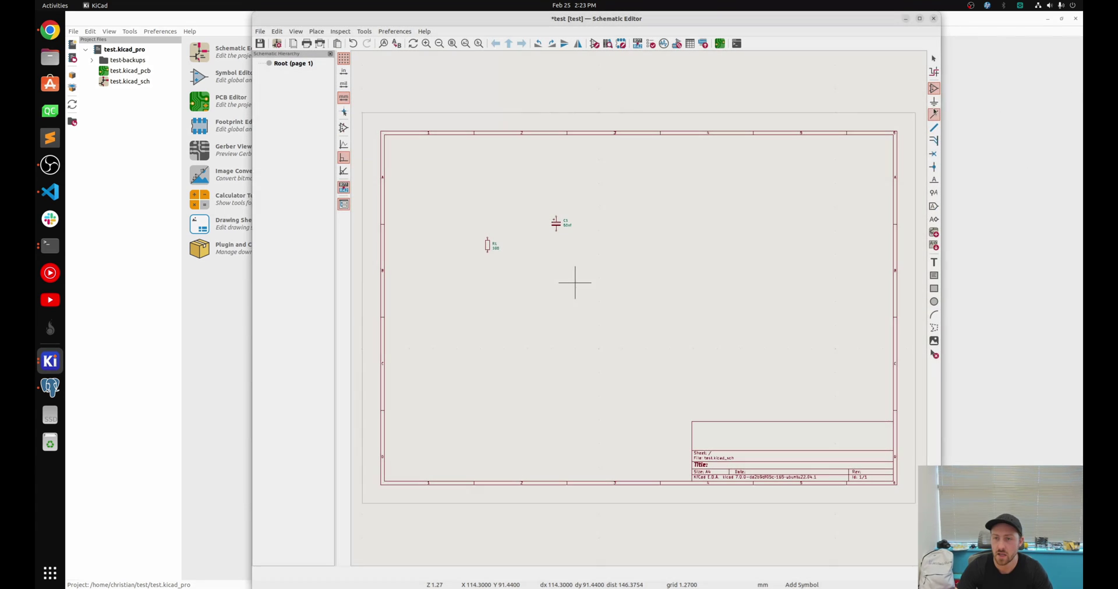
scroll(564, 231, up, 3)
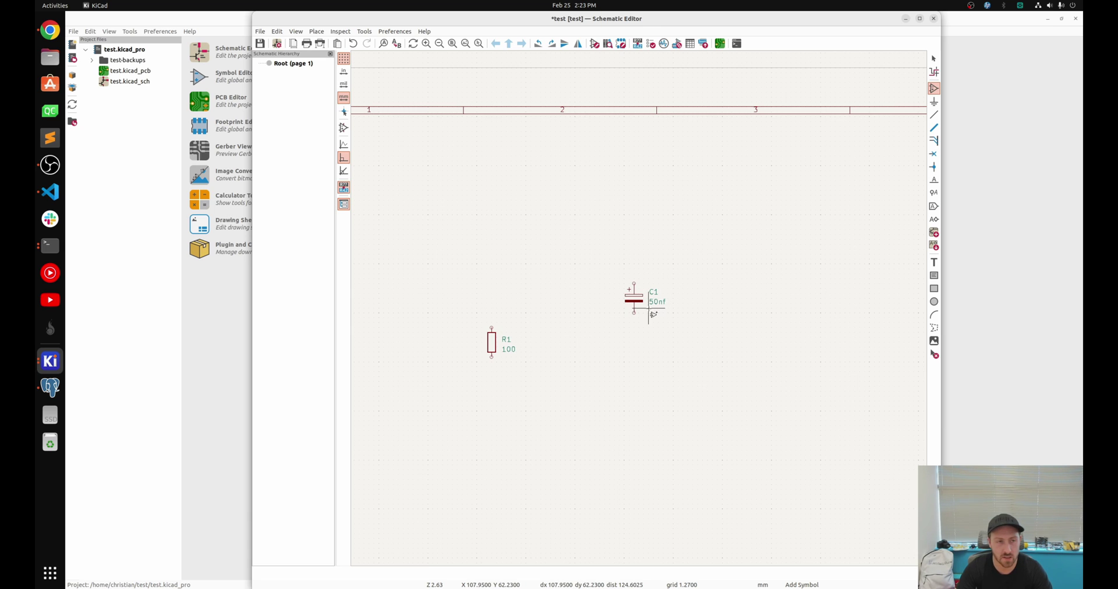
click(629, 367)
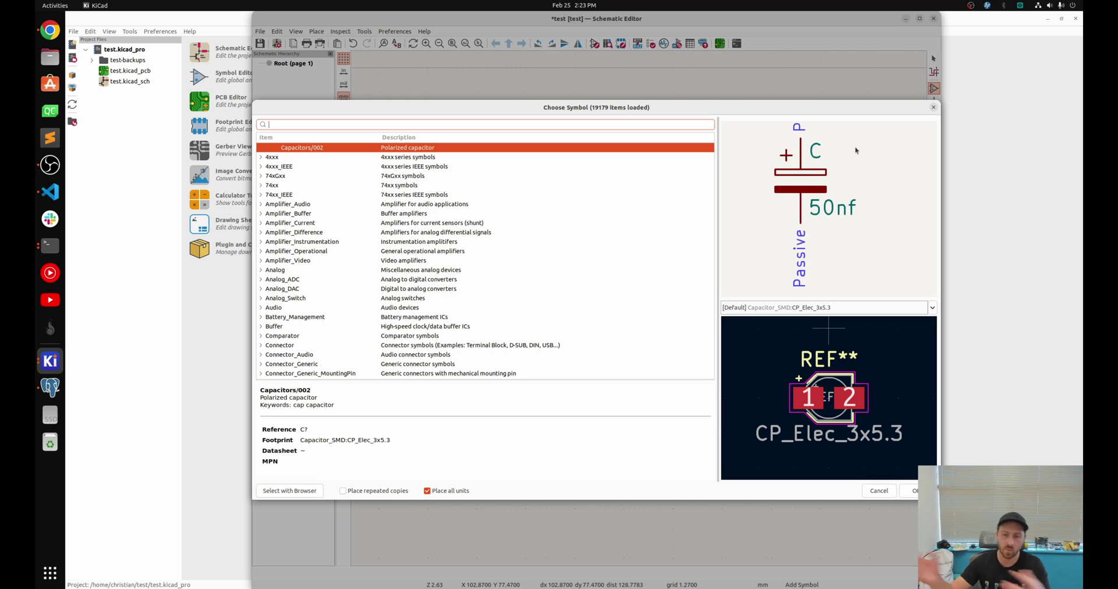
Adjust the Choose Symbol dialog previewing Capacitors/002 with 50nf and CP_Elec_3x5.3.
drag(852, 107, 855, 95)
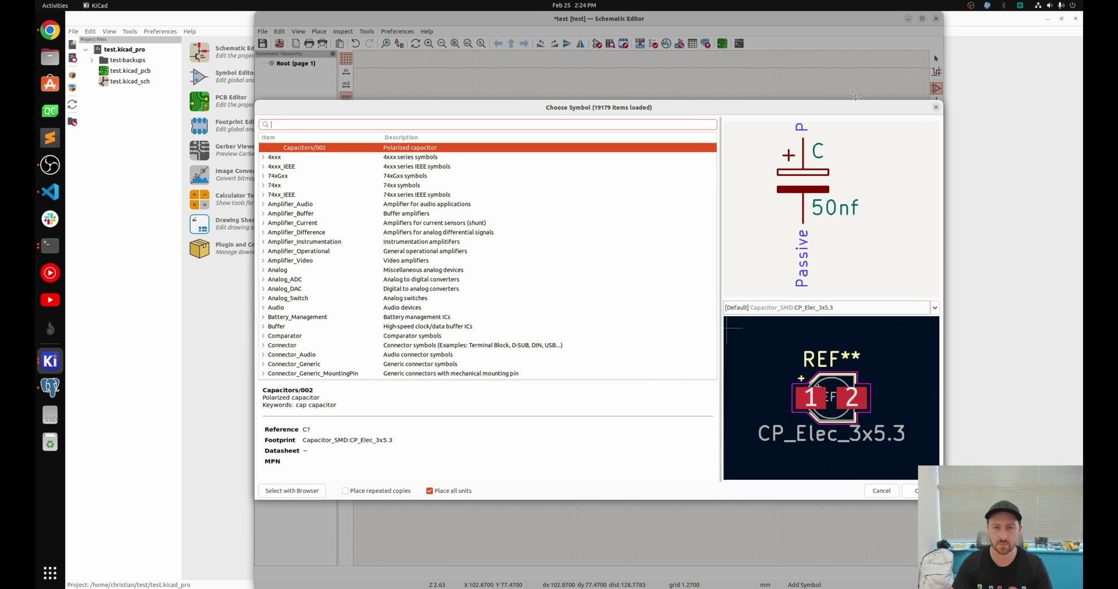